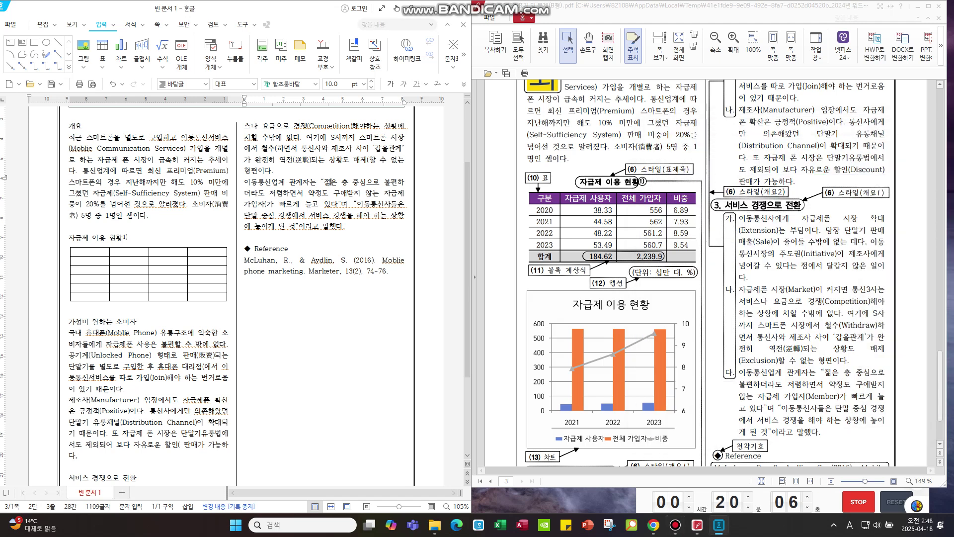
- Type Withdraw), Exclusive) and Member) after 철수(, 상품( and 가입자( in the right column
type("With")
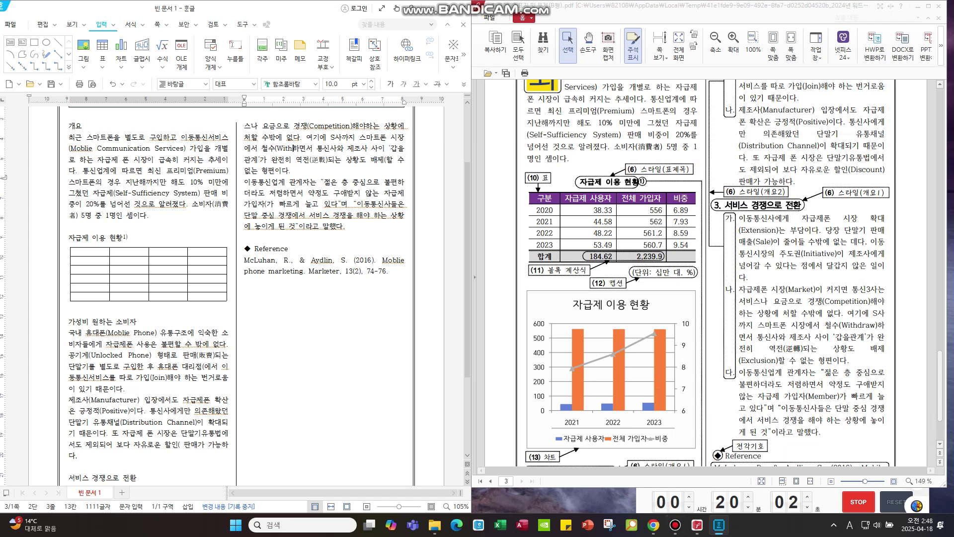
type("draw)")
type("(E")
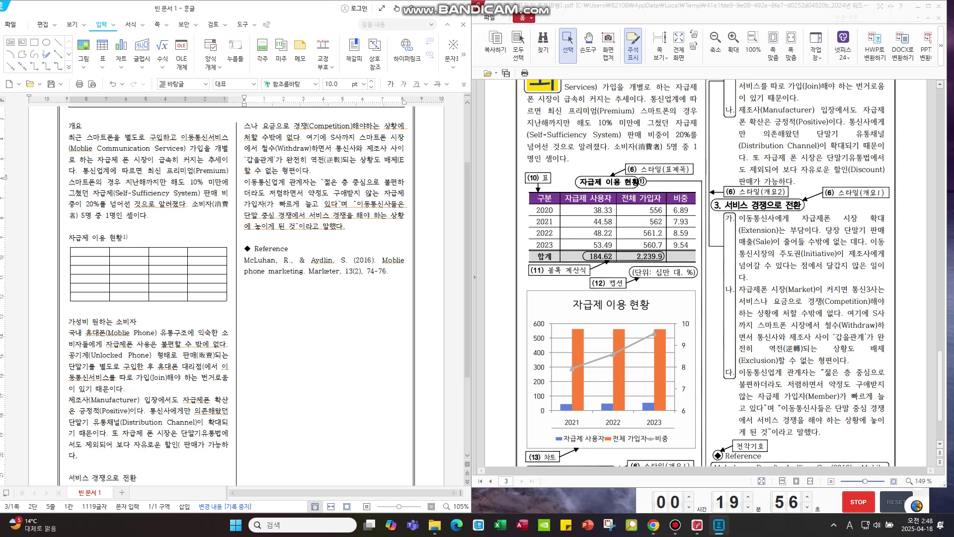
type("xc")
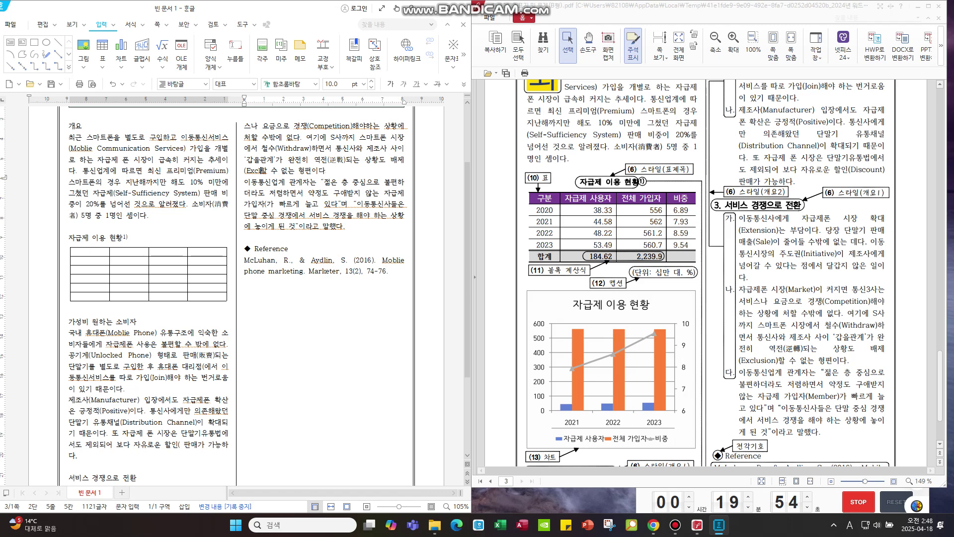
type("lusive)")
scroll(611, 273, "down", 1)
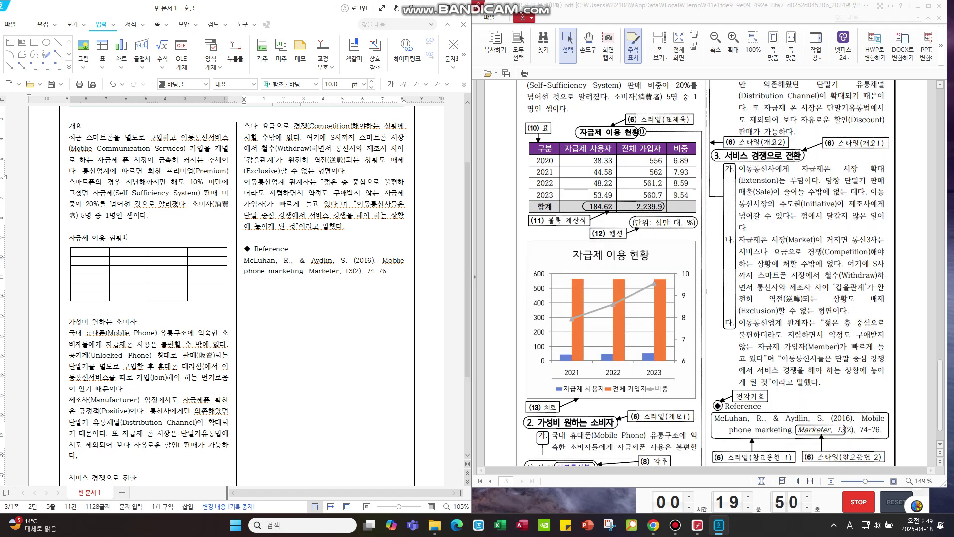
scroll(705, 273, "down", 1)
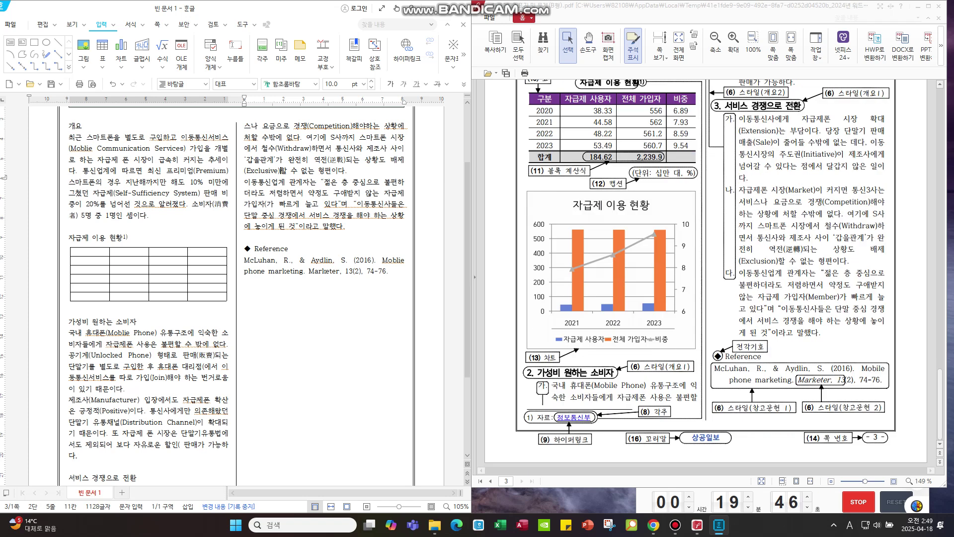
left_click(282, 204)
type("Mem")
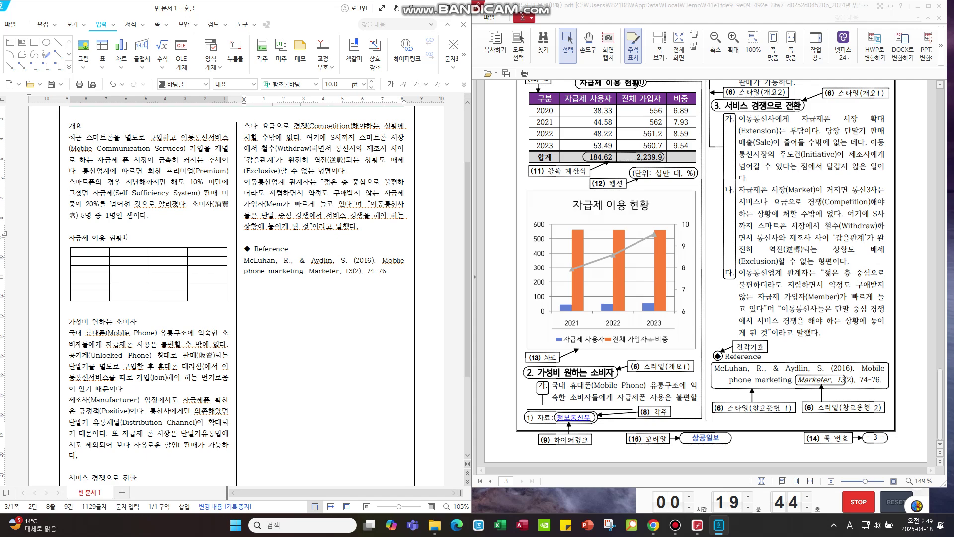
type("ber)")
scroll(238, 293, "down", 1)
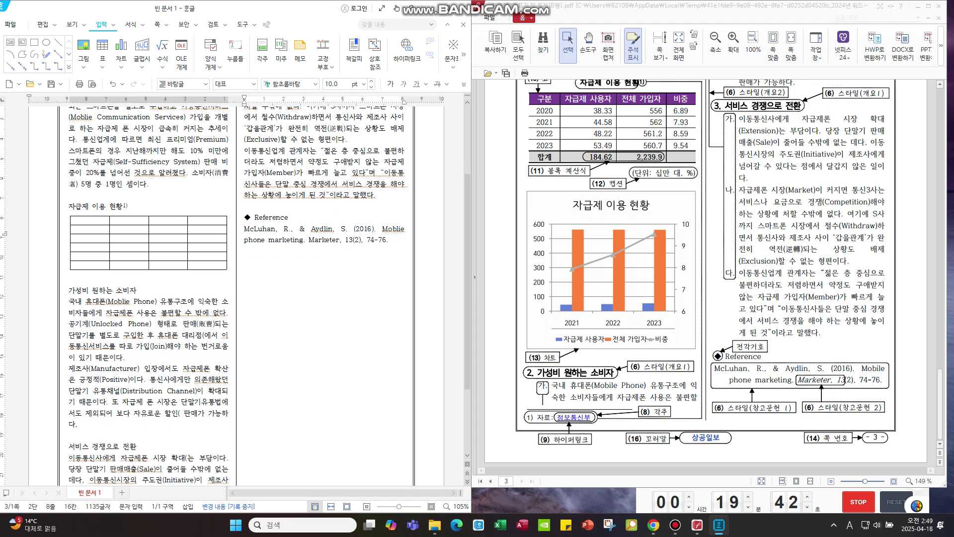
scroll(705, 273, "up", 2)
scroll(238, 293, "up", 4)
scroll(706, 274, "up", 5)
scroll(706, 273, "up", 5)
scroll(705, 273, "down", 3)
scroll(705, 274, "up", 4)
scroll(705, 274, "up", 3)
- Set the selected title to 16 pt 한컴산뜻돋움 with 105% character width
left_click_drag(143, 165, 70, 165)
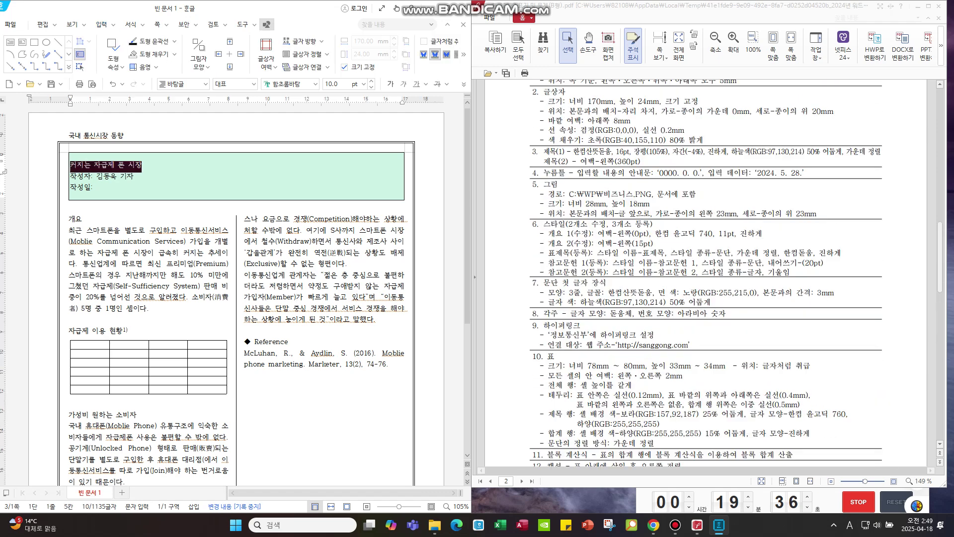
right_click(87, 164)
left_click(124, 227)
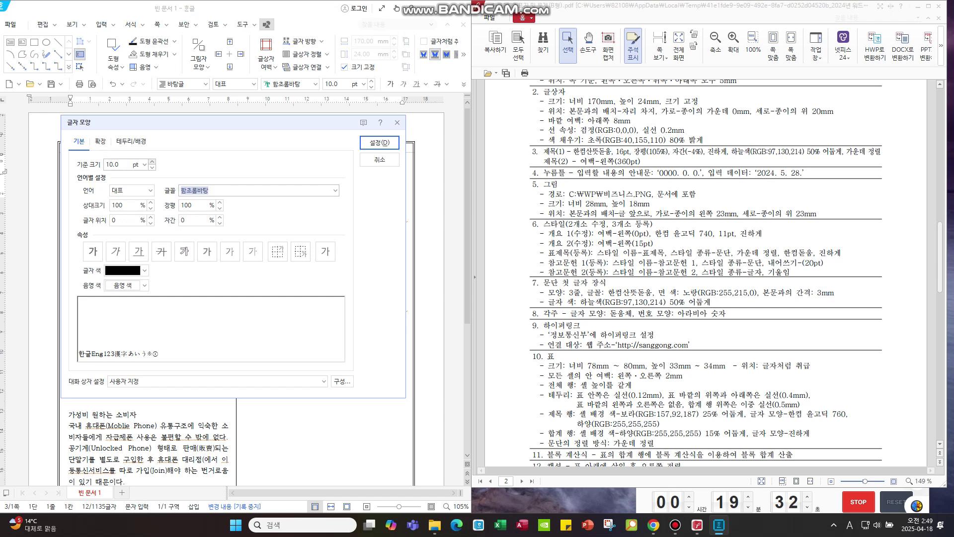
key("shift+Tab")
key("shift+Tab")
type("16")
key("Tab")
key("Tab")
type("한")
type("컴")
type("산뜨")
key("Return")
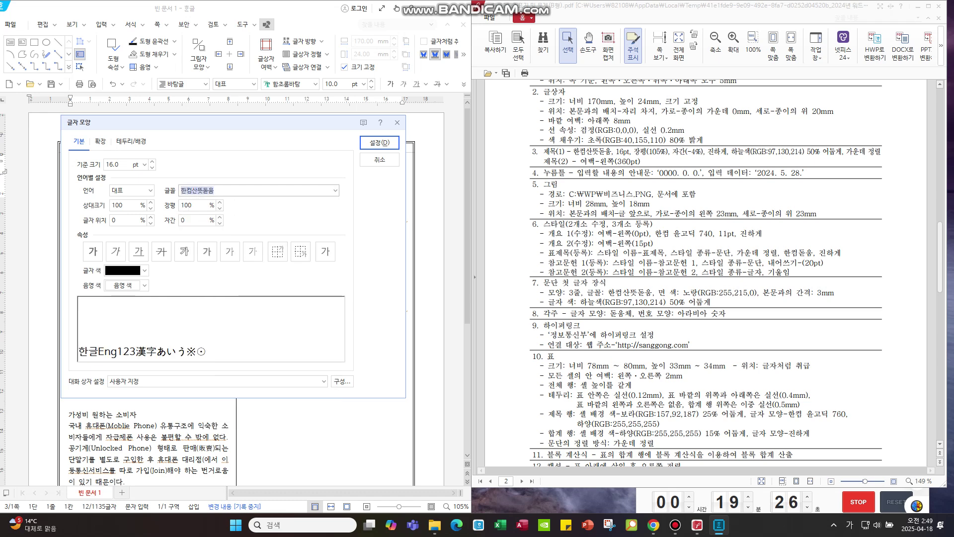
key("Tab")
- Give the title -4 letter spacing, bold and dark-blue colour, then centre it
key("Tab")
type("105")
key("Tab")
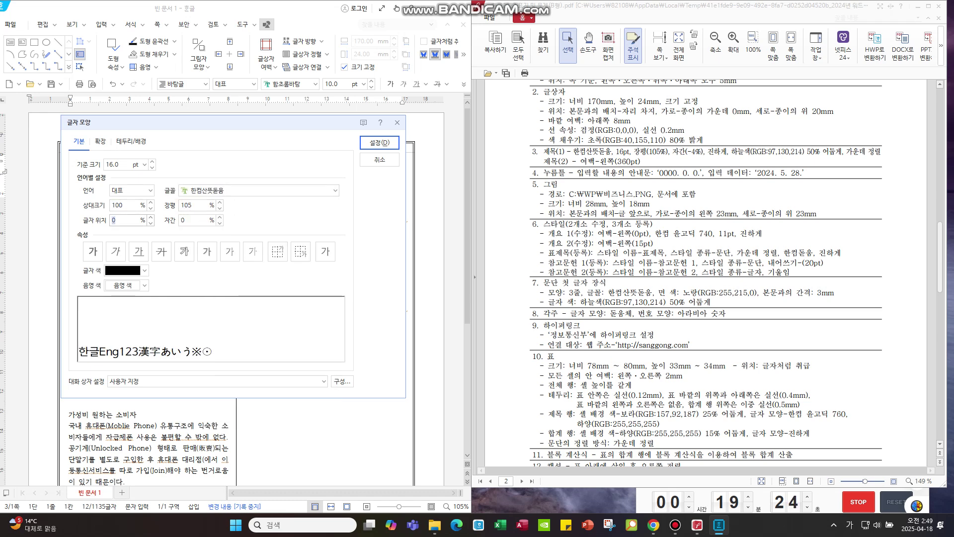
key("Tab")
type("-5")
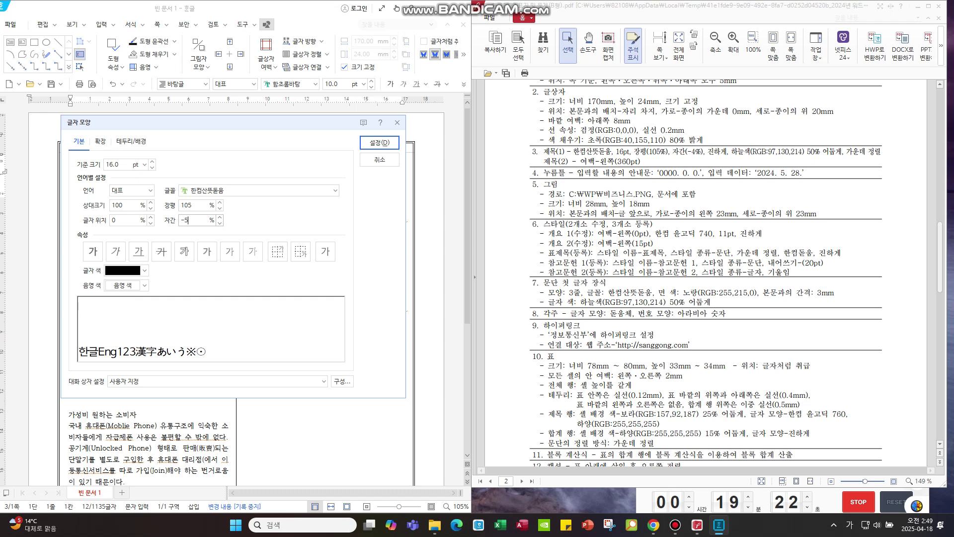
key("BackSpace")
type("4")
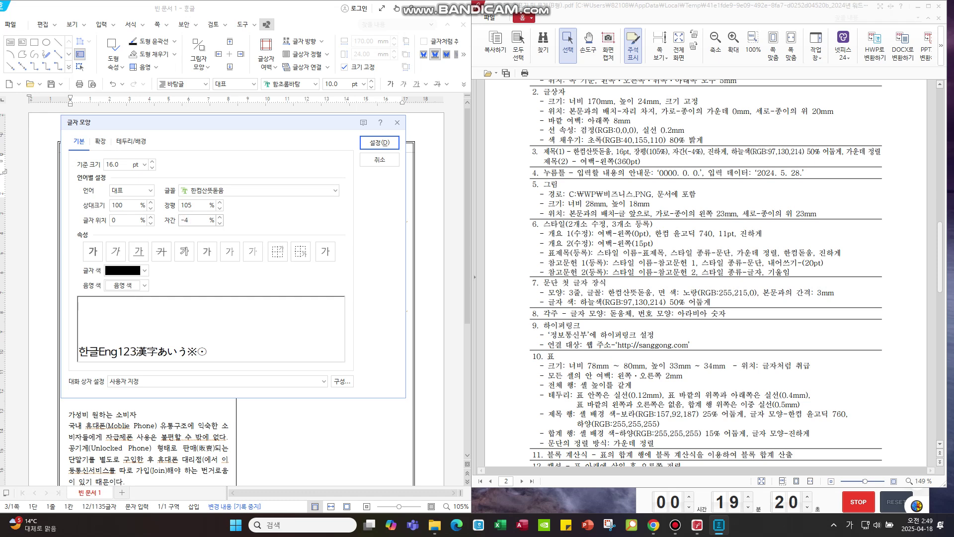
left_click(92, 251)
left_click(144, 271)
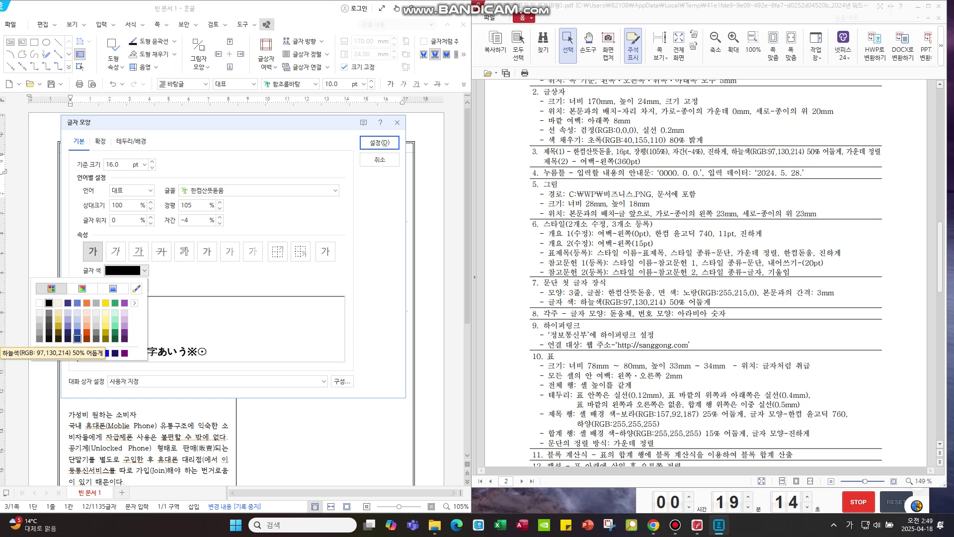
left_click(77, 339)
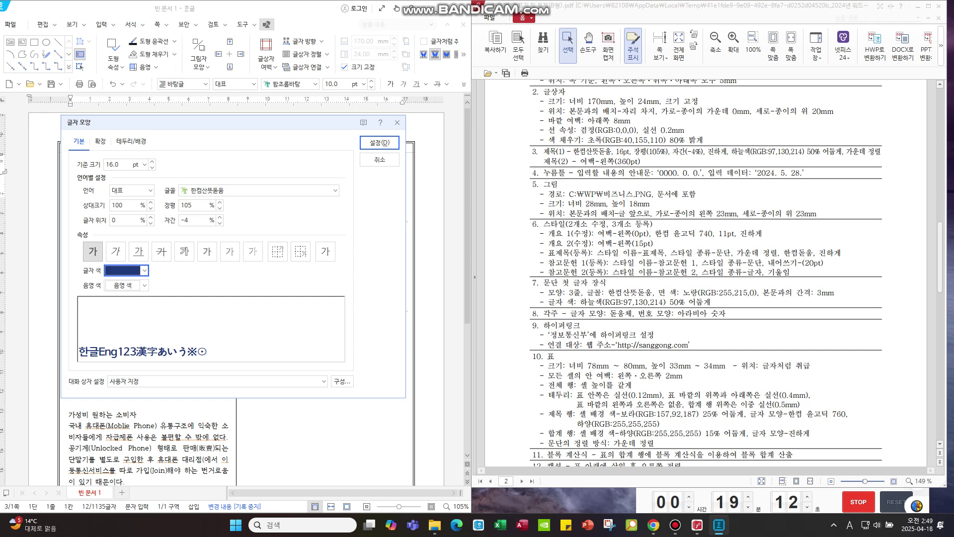
left_click(380, 142)
left_click(464, 84)
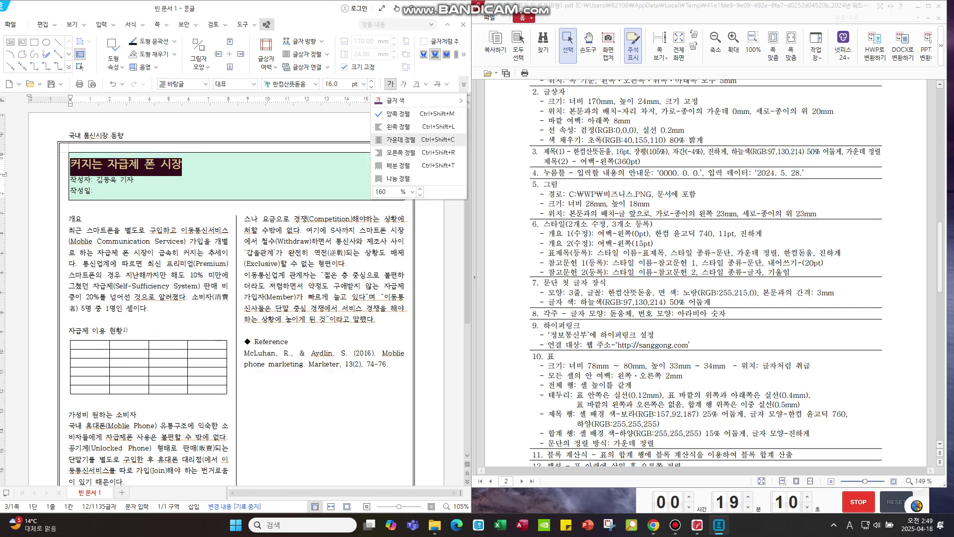
left_click(400, 139)
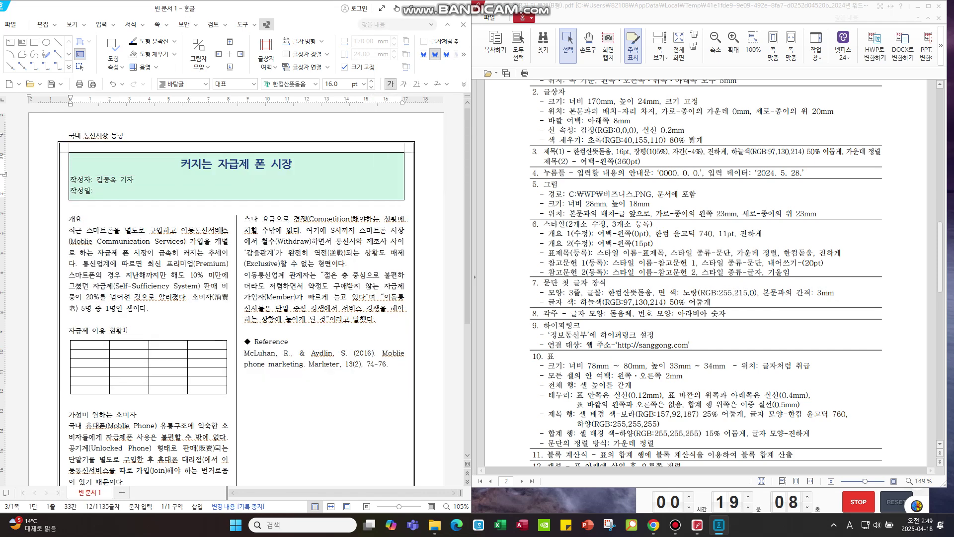
- Give the 작성자 and 작성일 lines a 360 pt left margin
left_click_drag(77, 179, 95, 191)
right_click(74, 187)
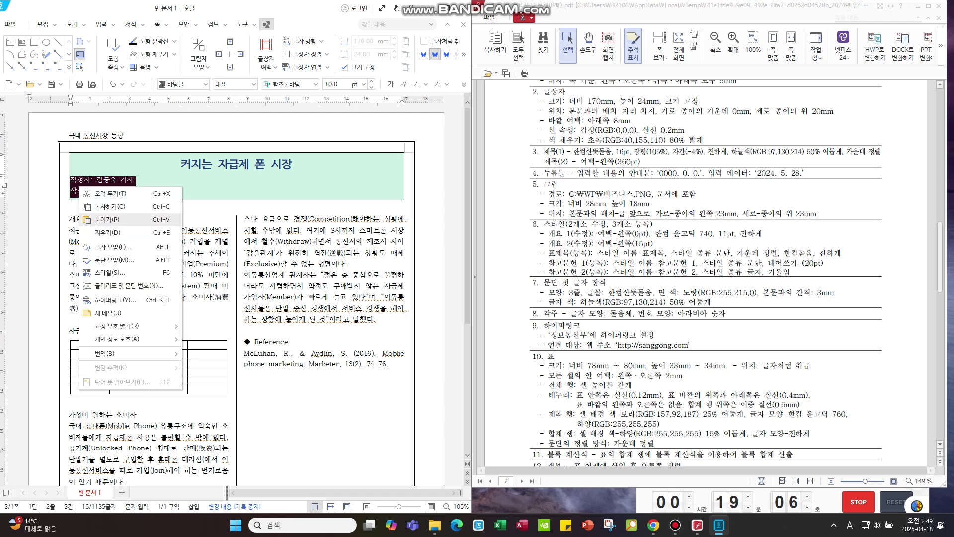
left_click(109, 260)
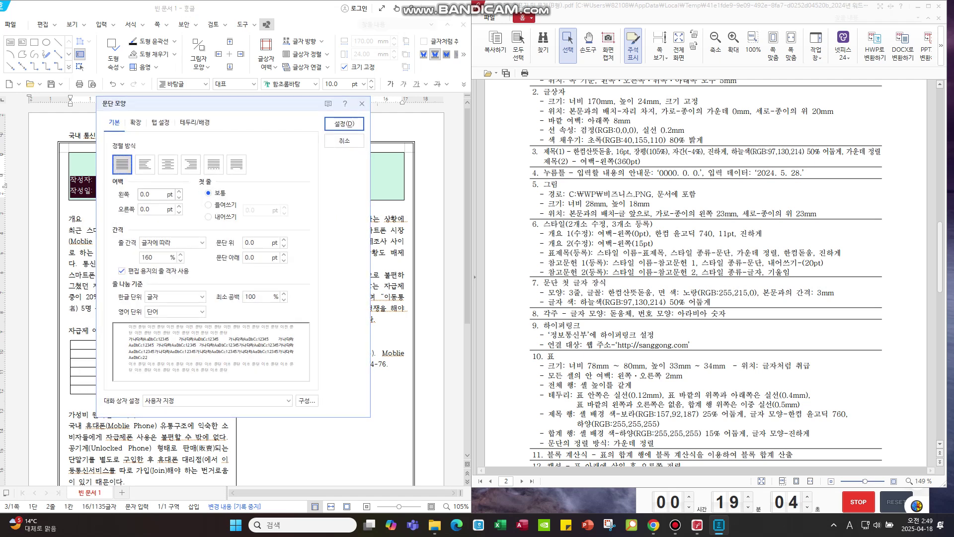
type("360")
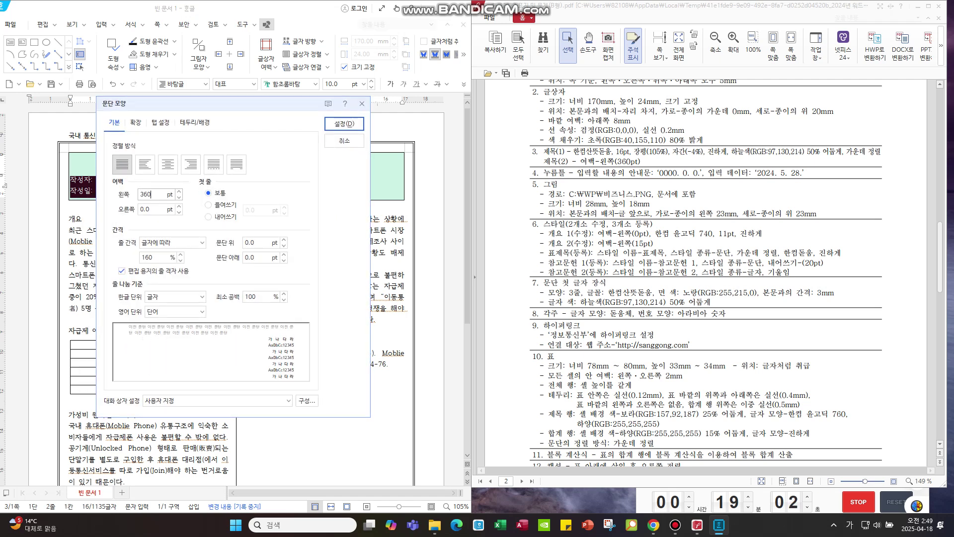
left_click(344, 123)
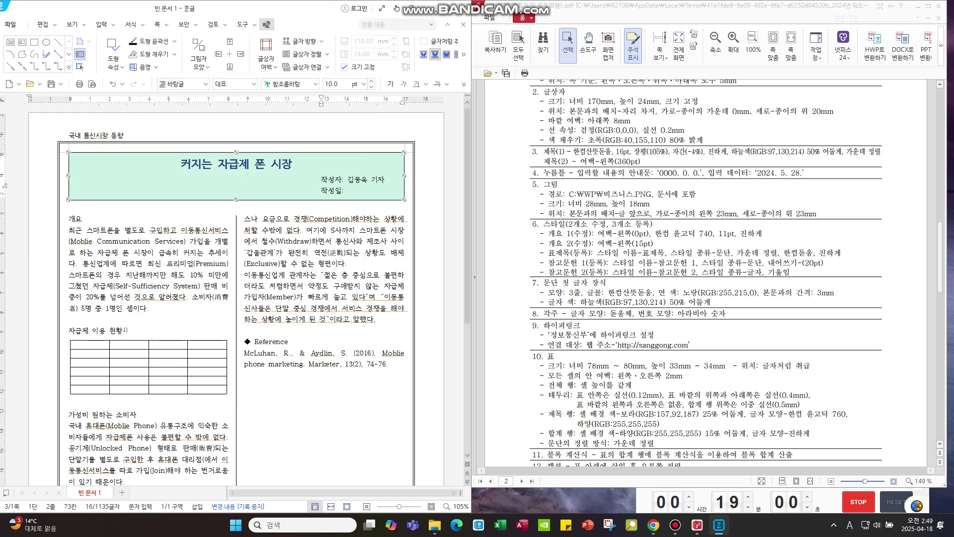
key("Escape")
- Insert a 0000. 0. 0. fill-in field after 작성일: and enter 2024. 5. 28
key("Down")
left_click(114, 24)
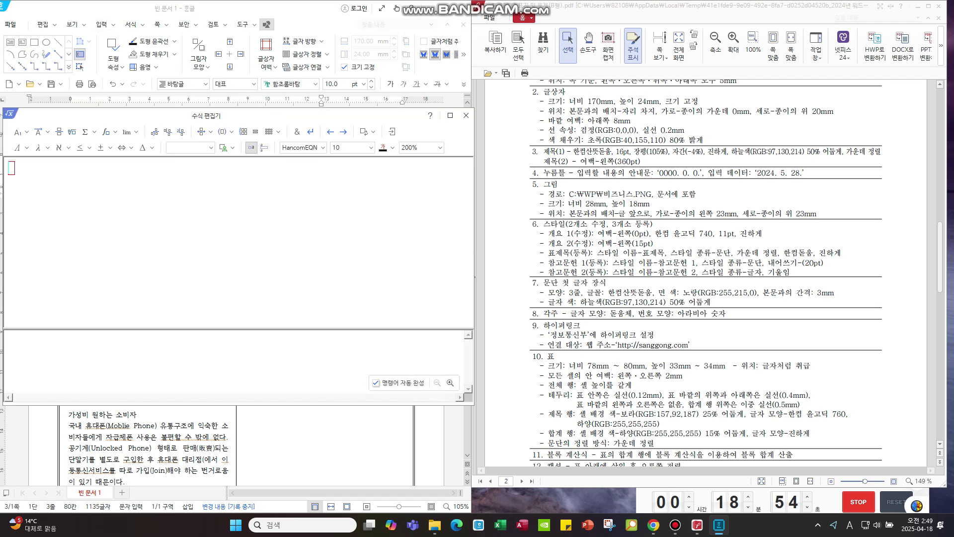
left_click(113, 24)
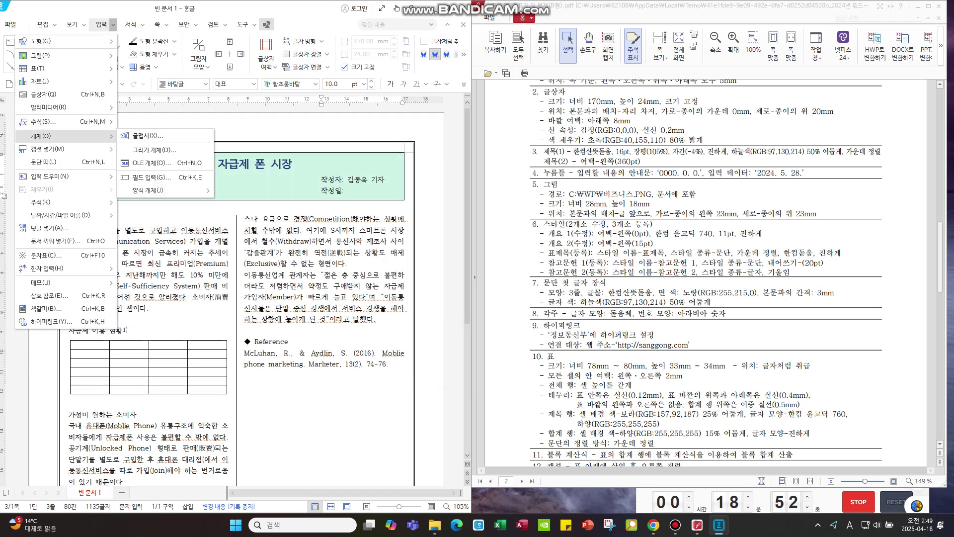
left_click(164, 178)
type("0000. 0. 0")
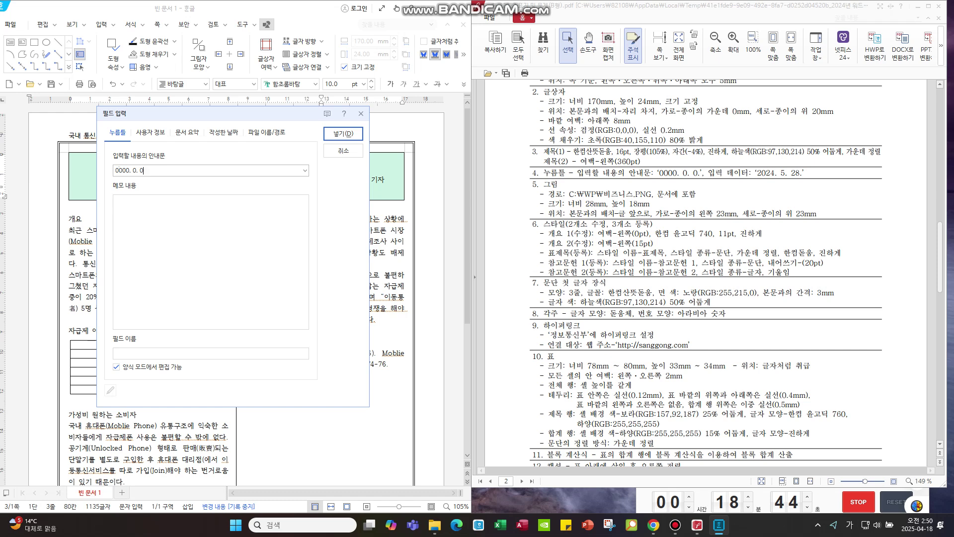
key("Return")
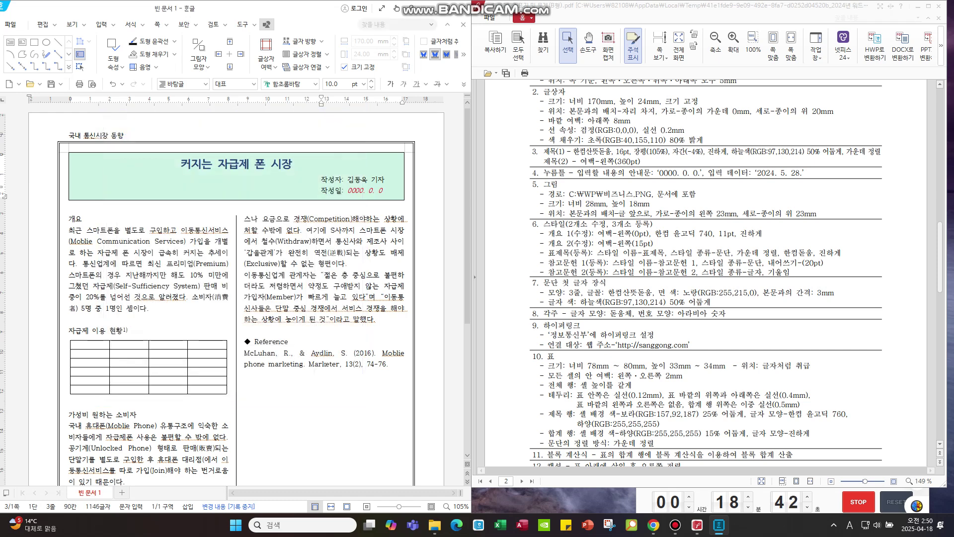
type("2024. 5. 28.")
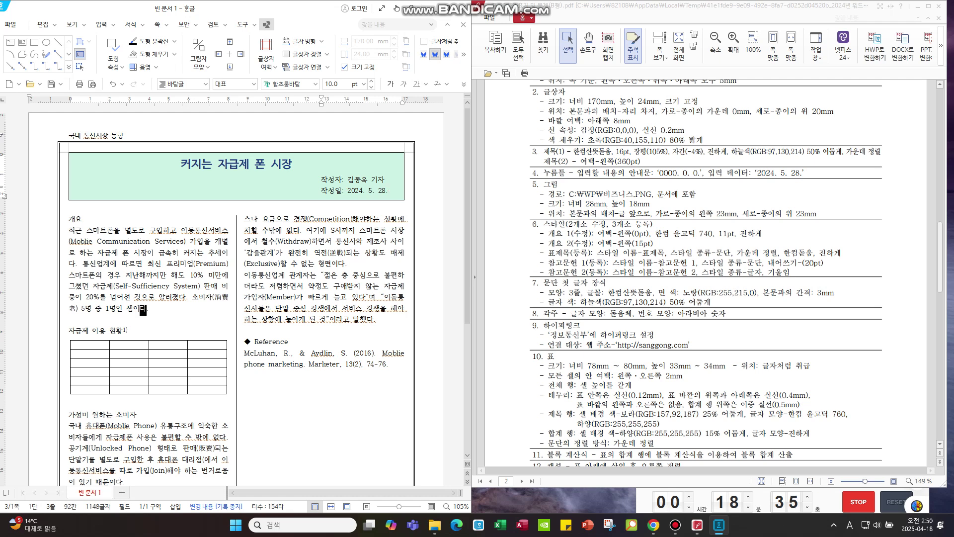
key("ctrl+n")
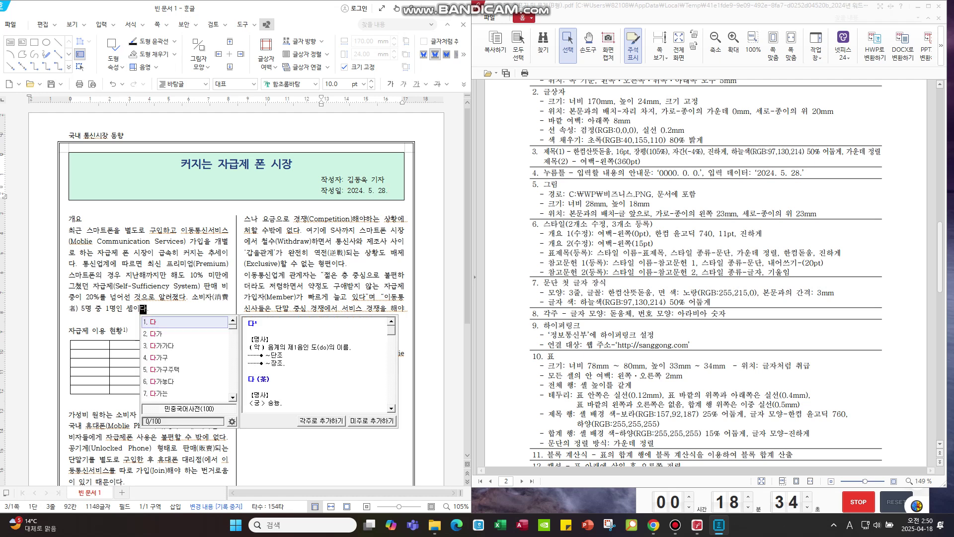
key("i")
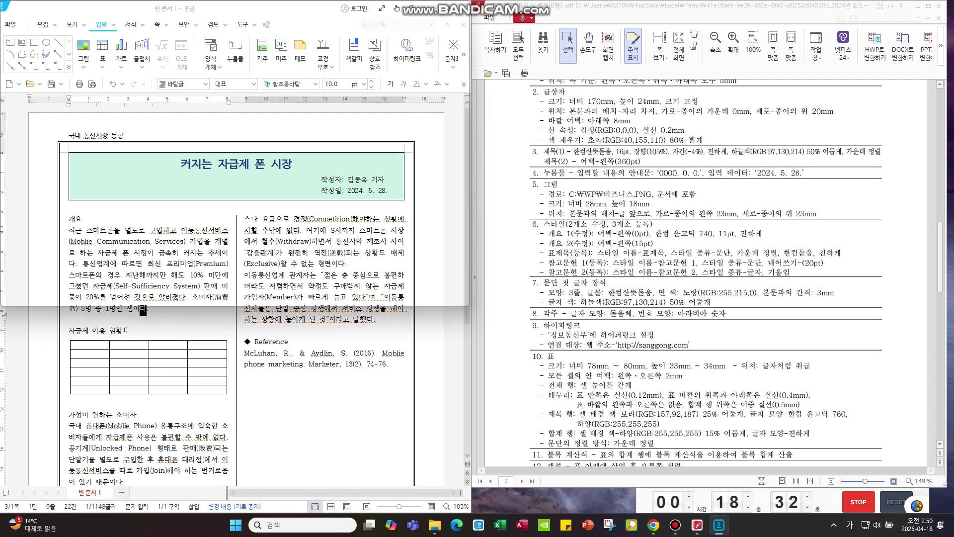
- Insert the chosen photo file into the title box
scroll(149, 188, "down", 5)
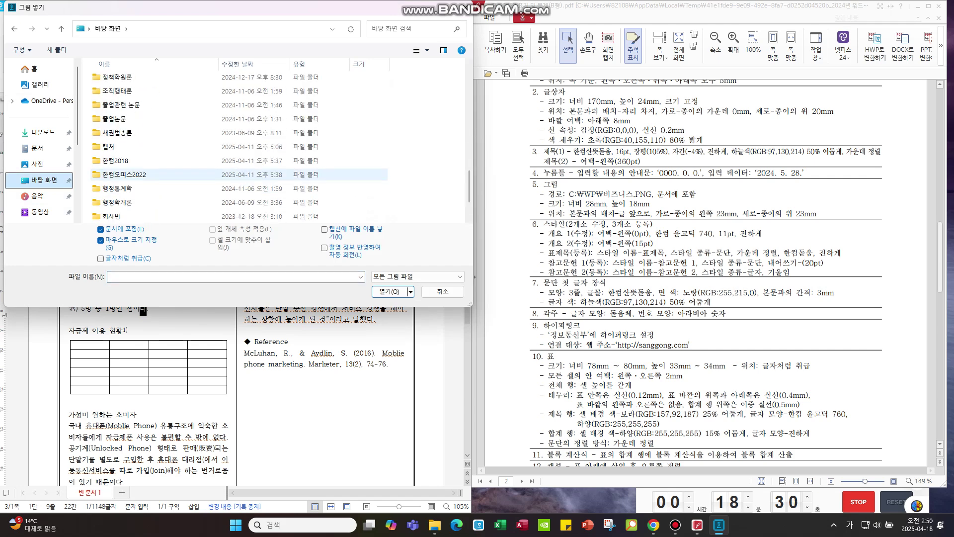
left_click(149, 189)
key("Return")
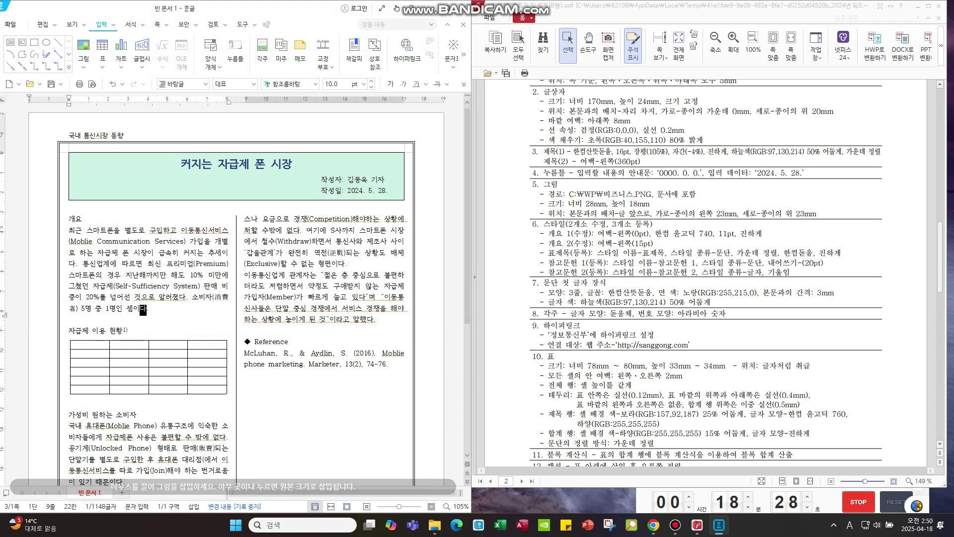
- Size the photo 28 × 18 mm, float it in front of text, 23 mm from paper's left
key("p")
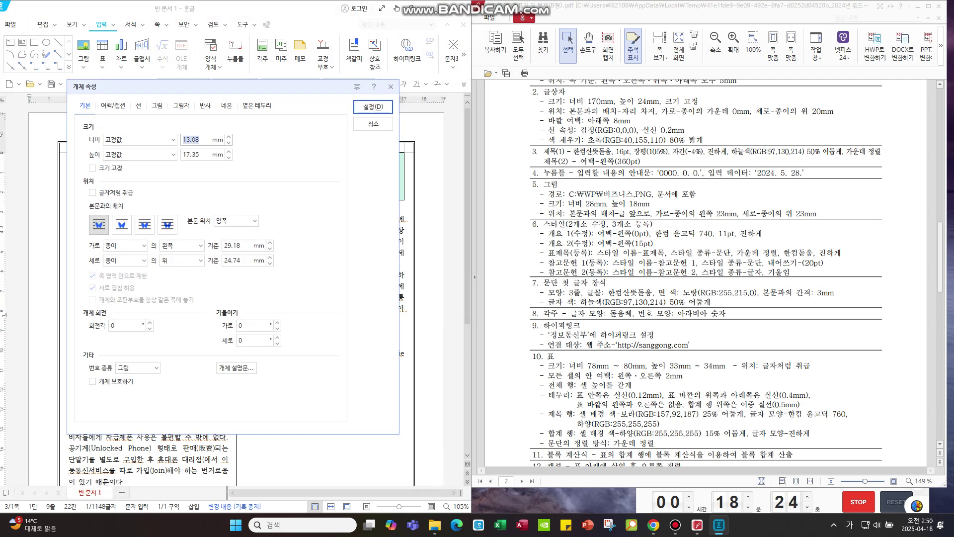
key("BackSpace")
key("BackSpace")
type("28")
key("Tab")
type("18")
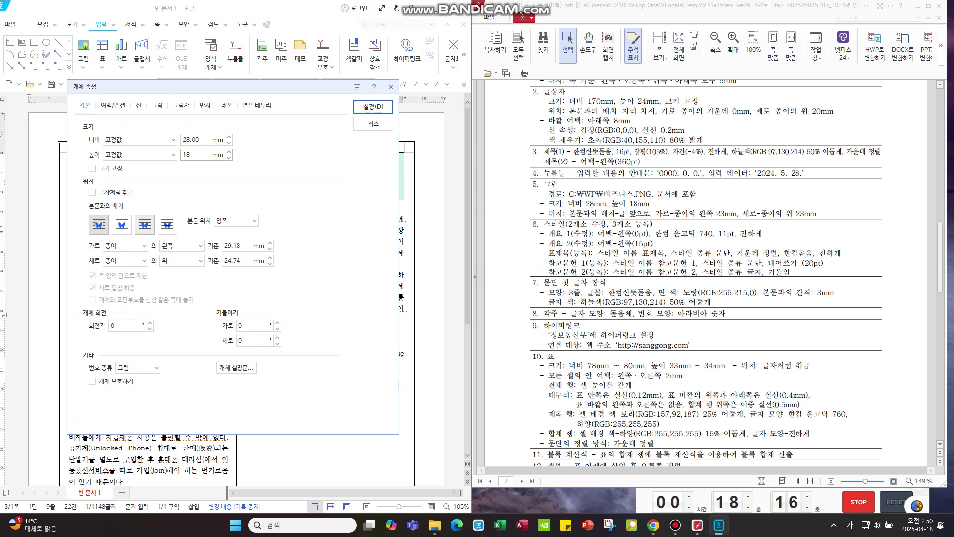
left_click(144, 224)
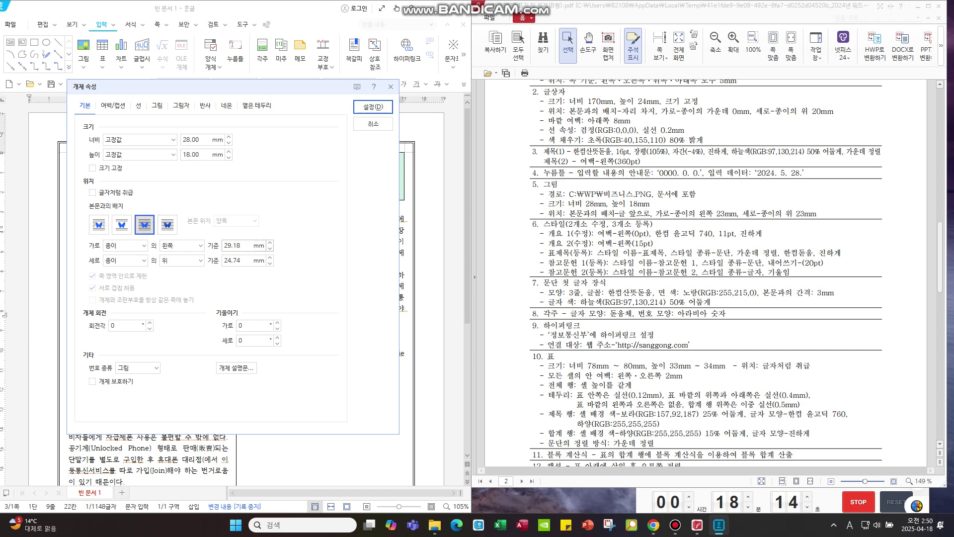
left_click_drag(241, 245, 224, 245)
key("Tab")
key("Tab")
key("Tab")
type("2")
key("Return")
scroll(705, 273, "down", 2)
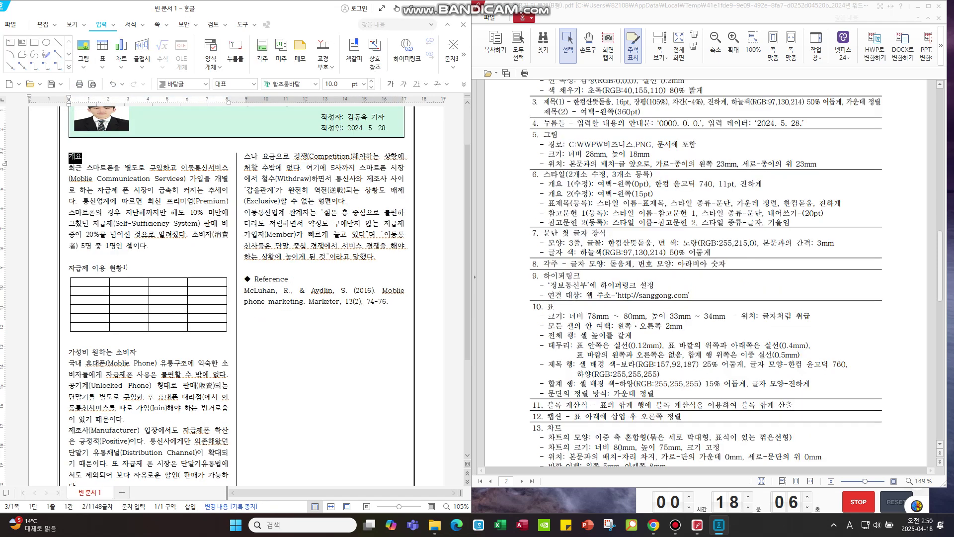
- Set the 개요 1 style's left margin to 0
key("F6")
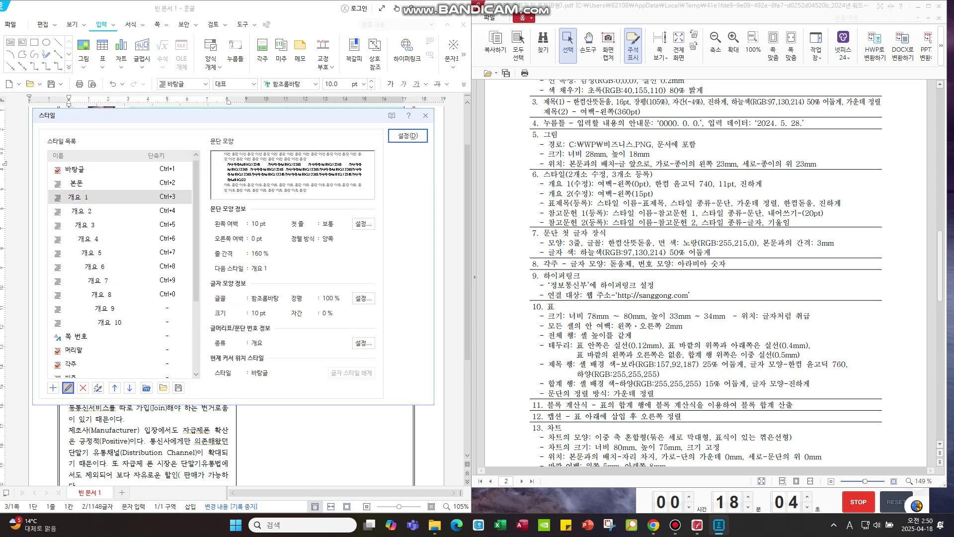
left_click(68, 388)
key("Return")
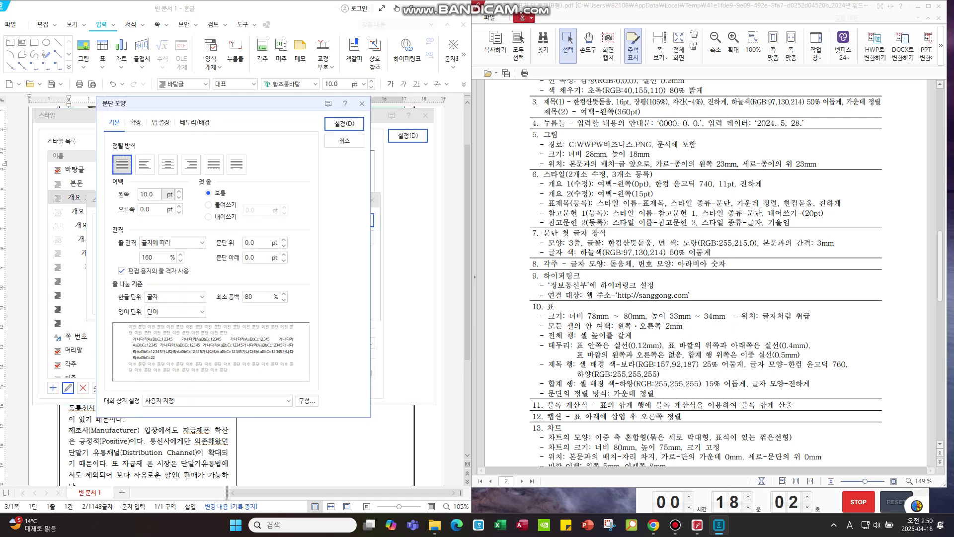
type("0")
key("Return")
key("Tab")
- Make 개요 1 use bold 11 pt 한컴 고딕 and save the style
key("Return")
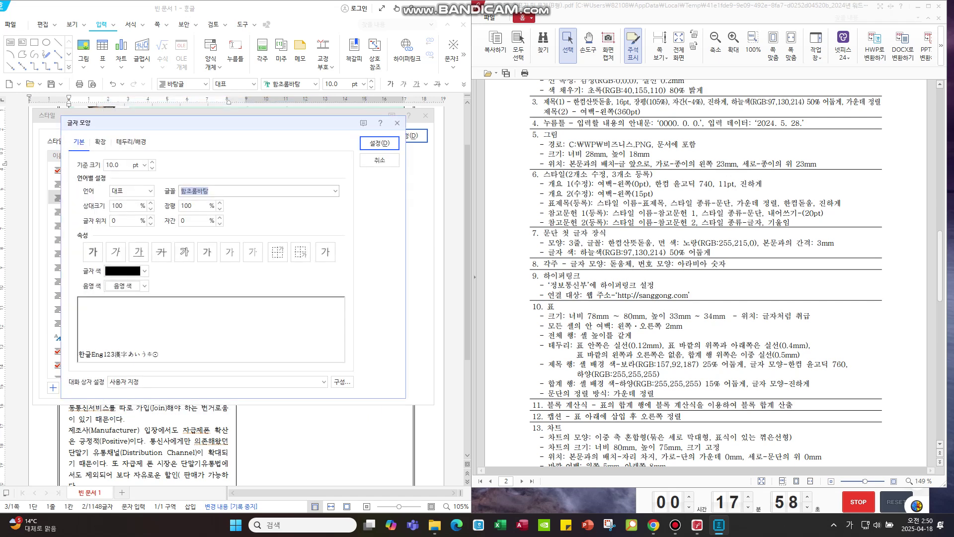
type("한컴 윤ㄱ")
type("고딕")
key("BackSpace")
key("BackSpace")
type("고딕")
key("Return")
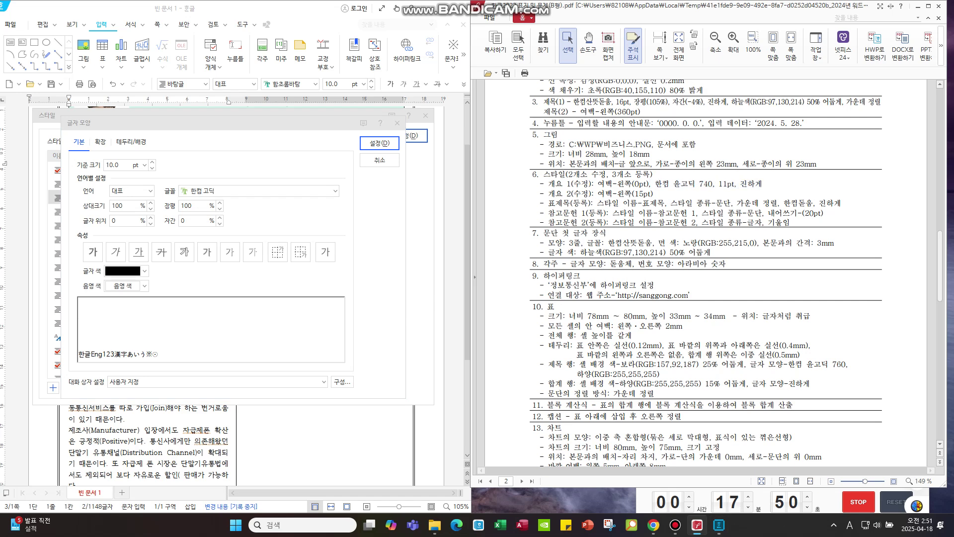
left_click(152, 162)
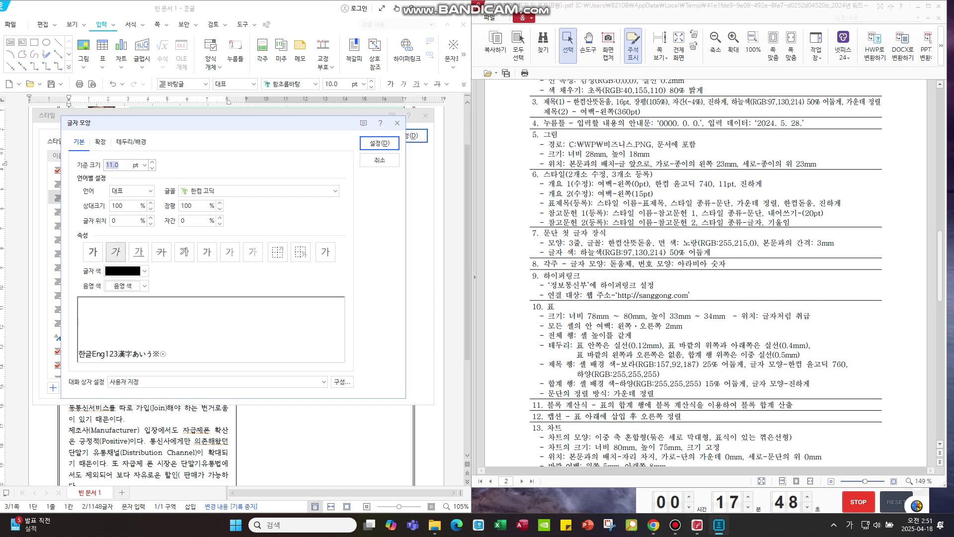
left_click(93, 252)
left_click(379, 143)
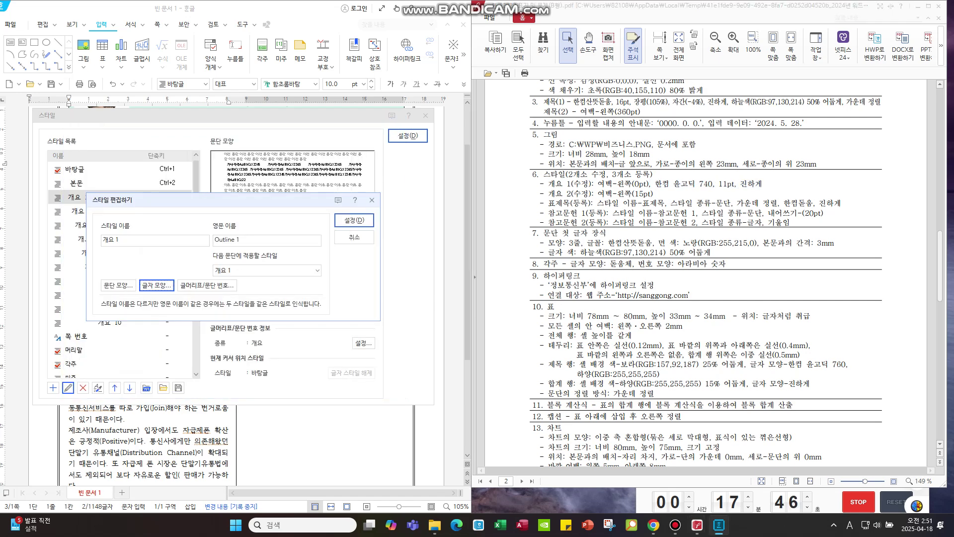
key("Return")
key("Return")
- Apply 개요 1 to the 가성비 원하는 소비자 and 서비스 경쟁으로 전환 headings
scroll(239, 298, "down", 1)
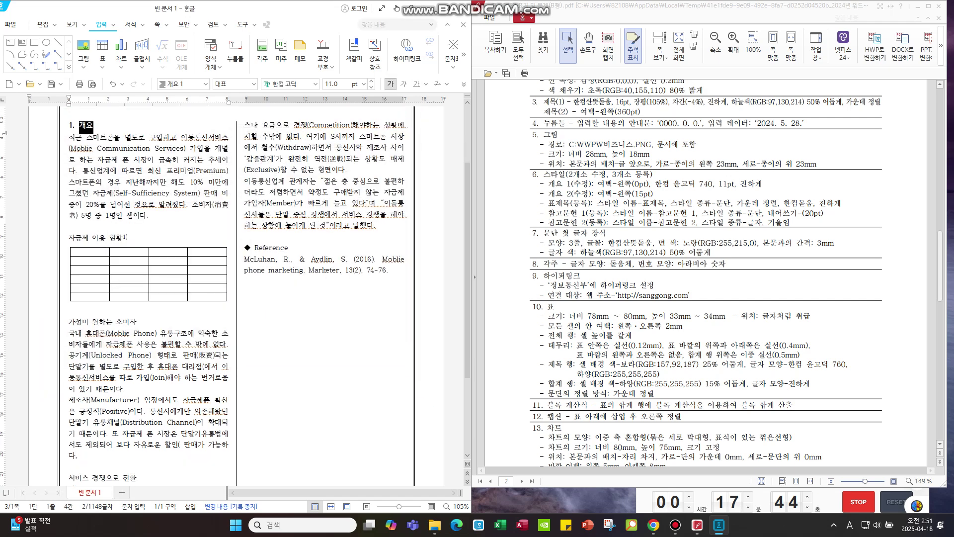
triple_click(69, 321)
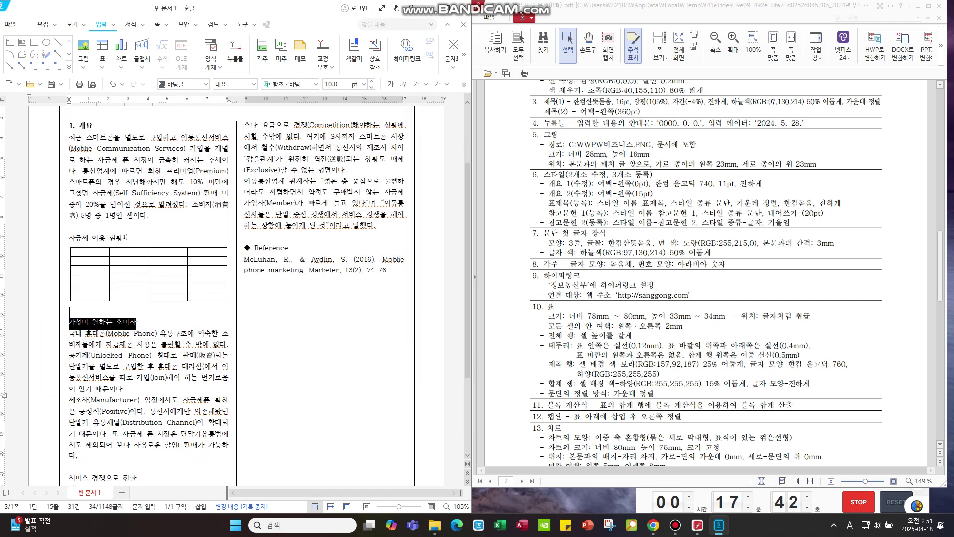
left_click_drag(70, 320, 137, 320)
key("F6")
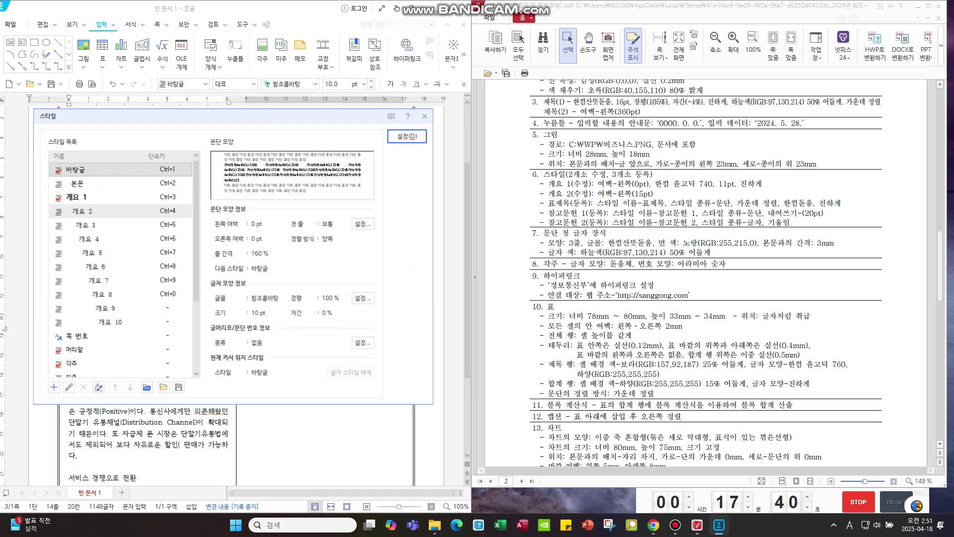
left_click(407, 135)
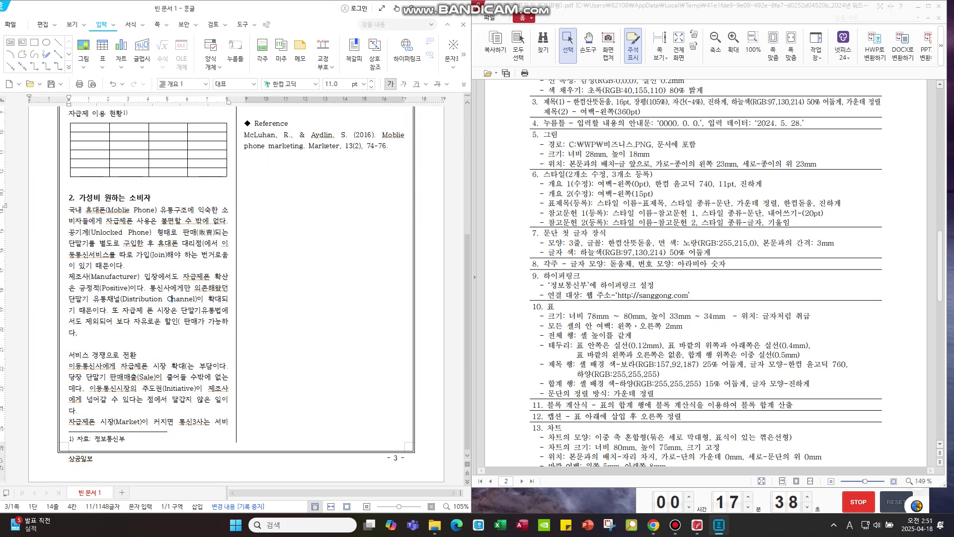
left_click_drag(137, 355, 68, 354)
key("F6")
left_click(74, 197)
left_click(408, 136)
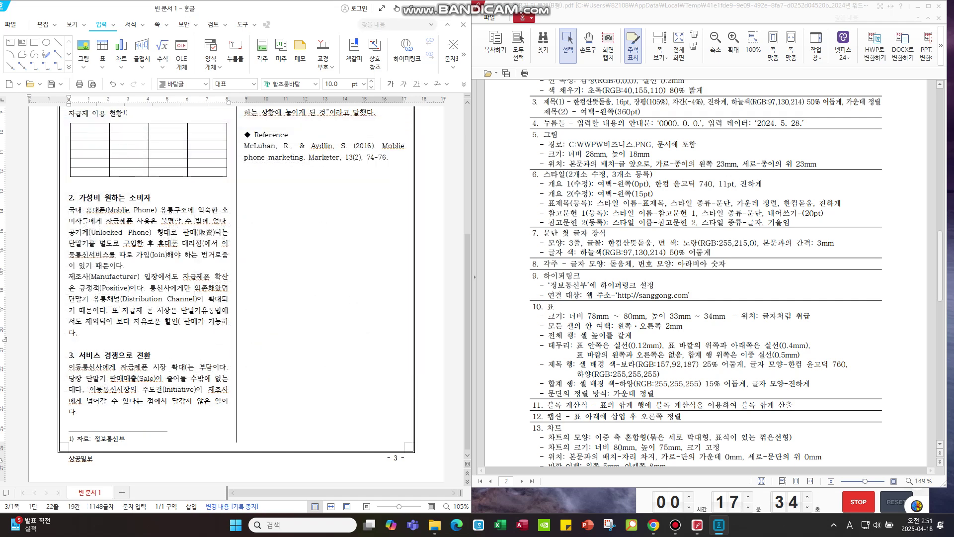
- Apply 개요 2 with a 15 pt left margin to section 2's two paragraphs
left_click_drag(69, 210, 77, 332)
key("F6")
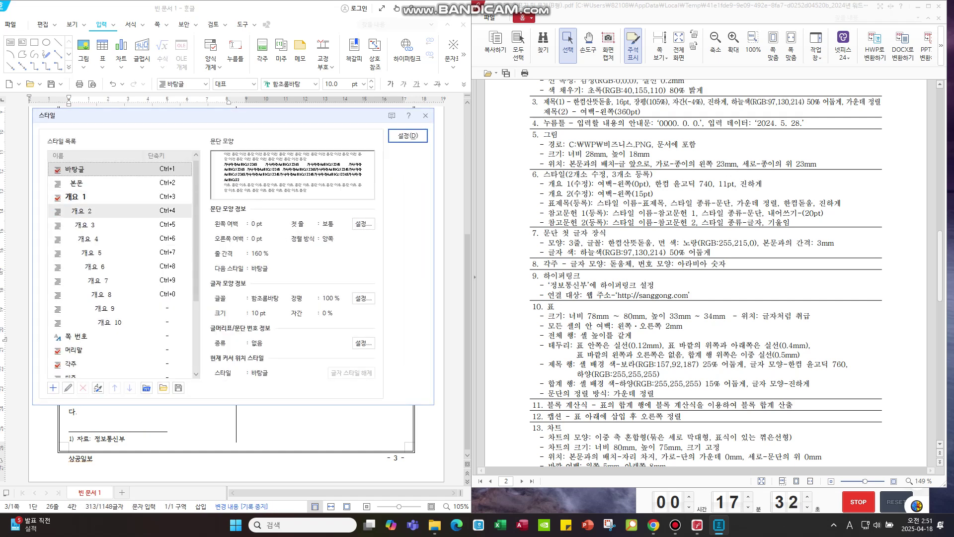
left_click(78, 210)
left_click(68, 387)
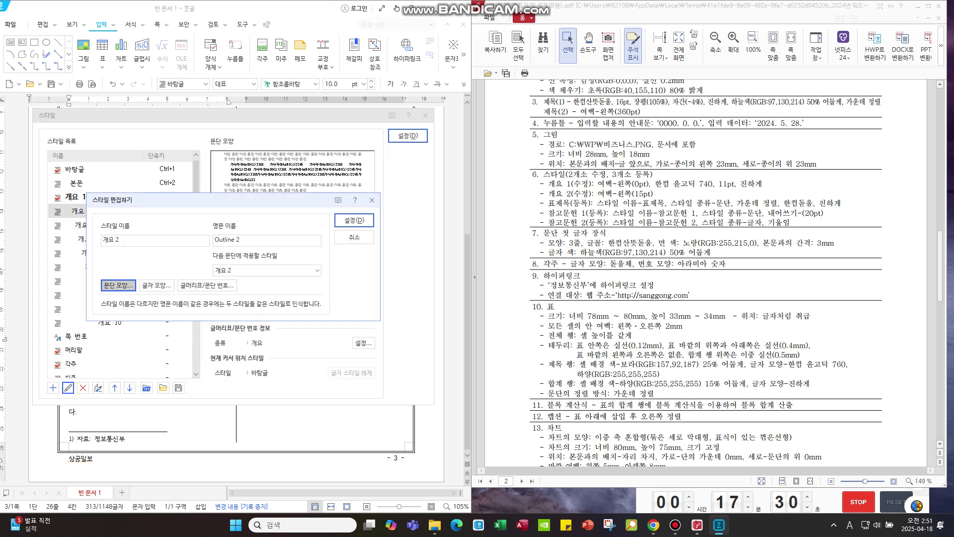
left_click(118, 286)
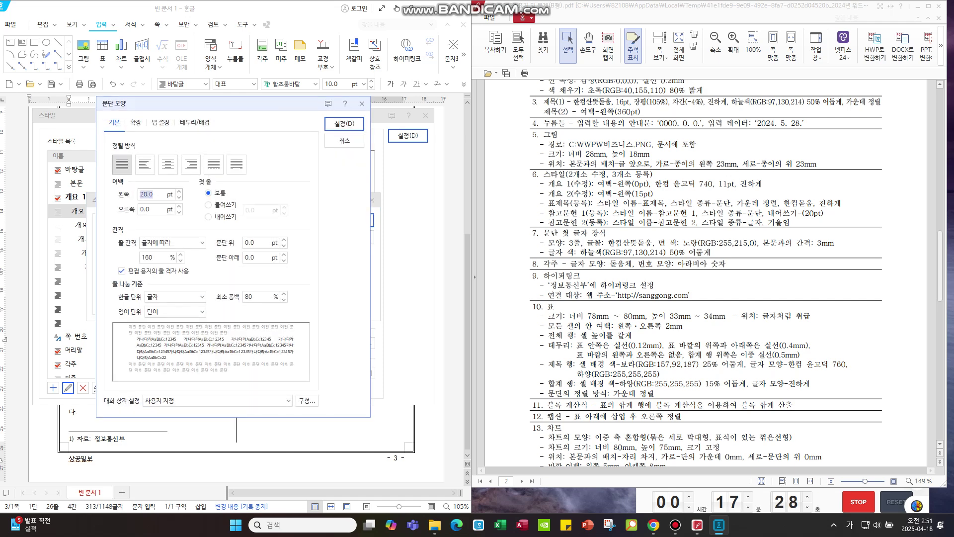
type("15")
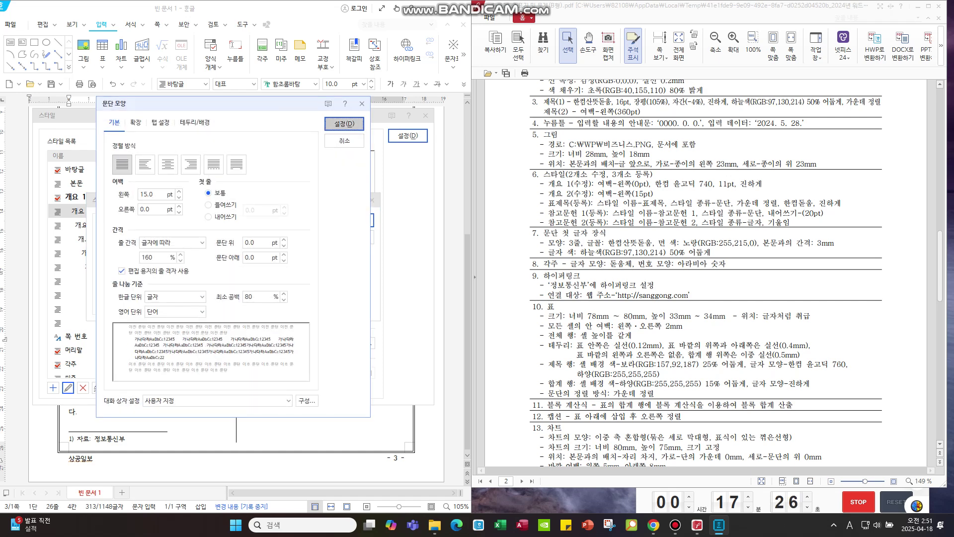
key("Return")
key("Return")
key("Return")
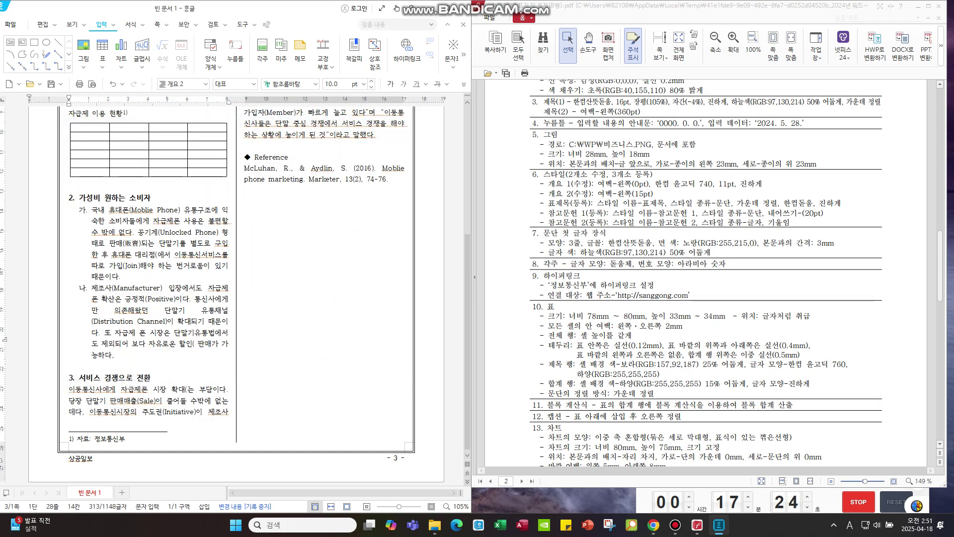
key("shift+Up")
key("shift+Up")
key("shift+Up")
key("shift+Up")
key("shift+Up")
key("shift+Up")
key("shift+Up")
key("shift+Up")
key("shift+Up")
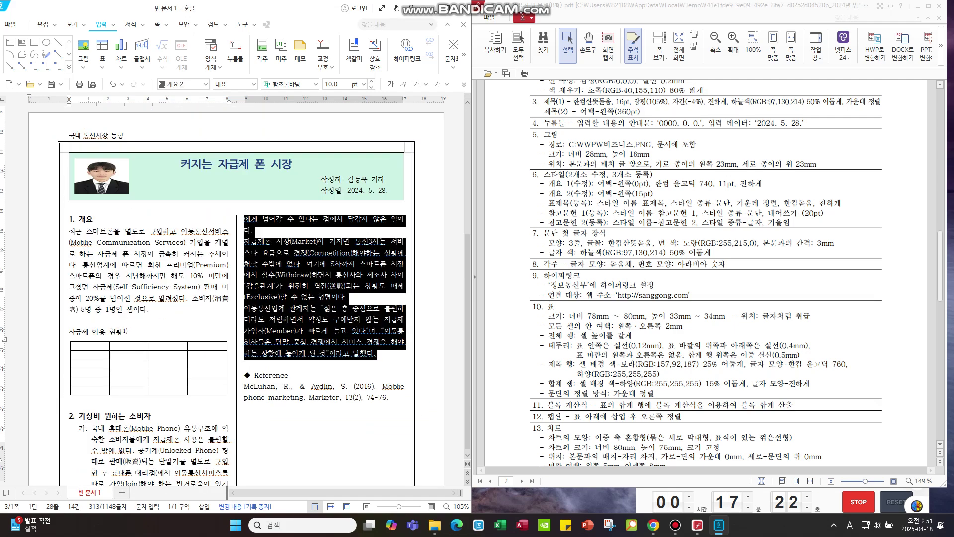
key("shift+Up")
key("shift+Up")
- Apply the 개요 2 style to the selected right-column paragraphs
key("F6")
key("Down")
key("Down")
key("Down")
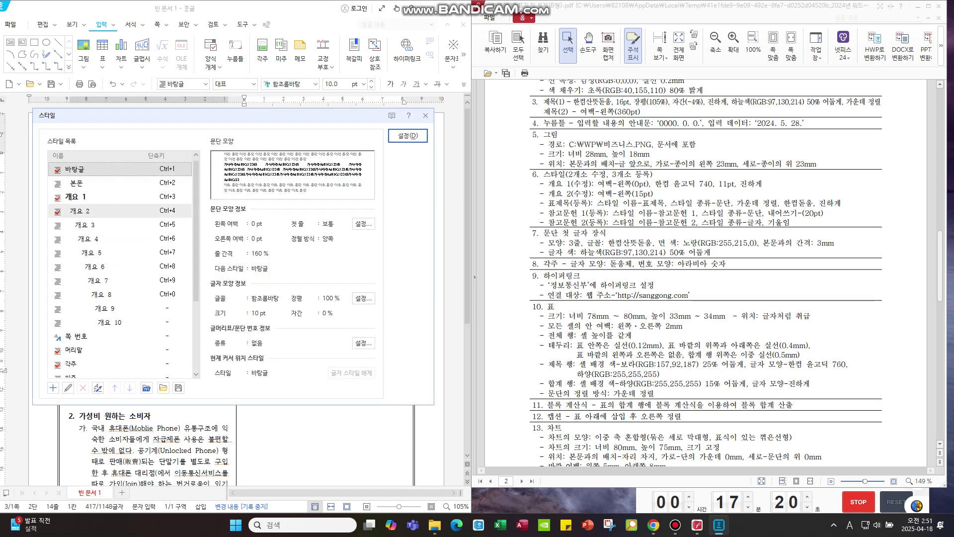
key("Return")
key("Escape")
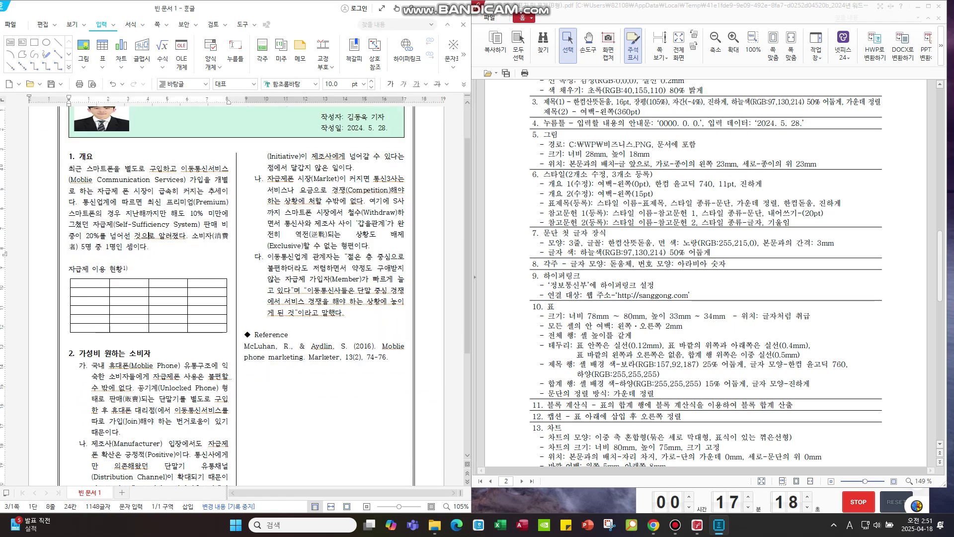
- Start a new style named 표제목 with centred paragraph alignment
key("F6")
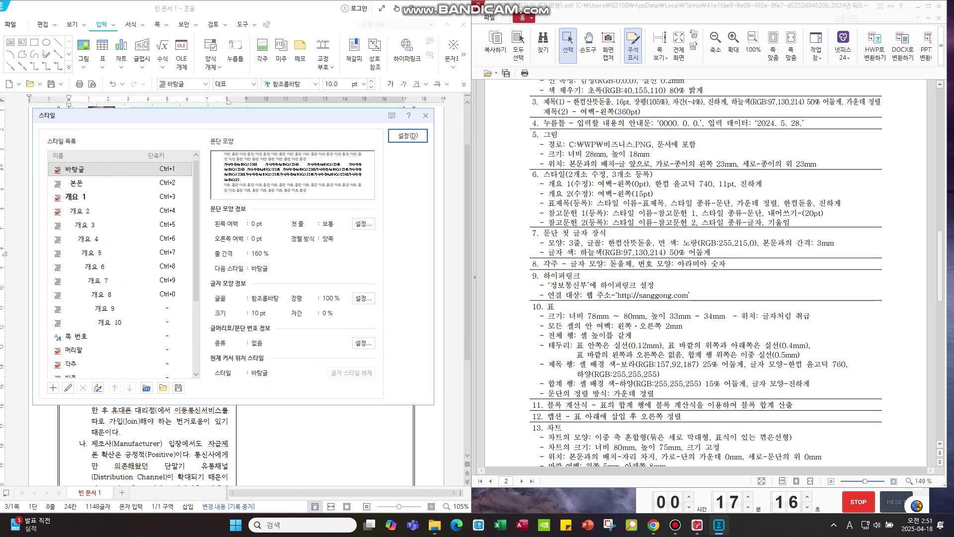
key("Hangul")
key("Insert")
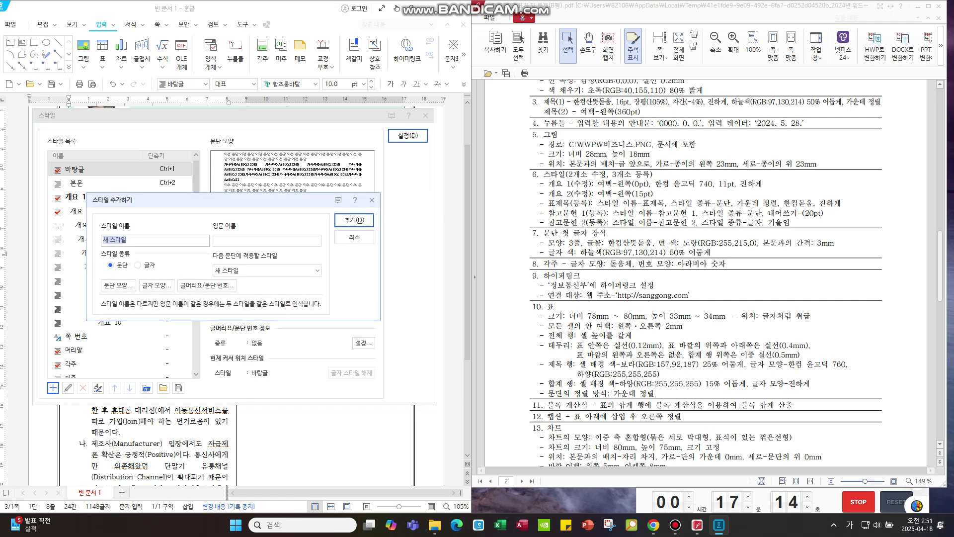
type("표제목")
left_click(118, 285)
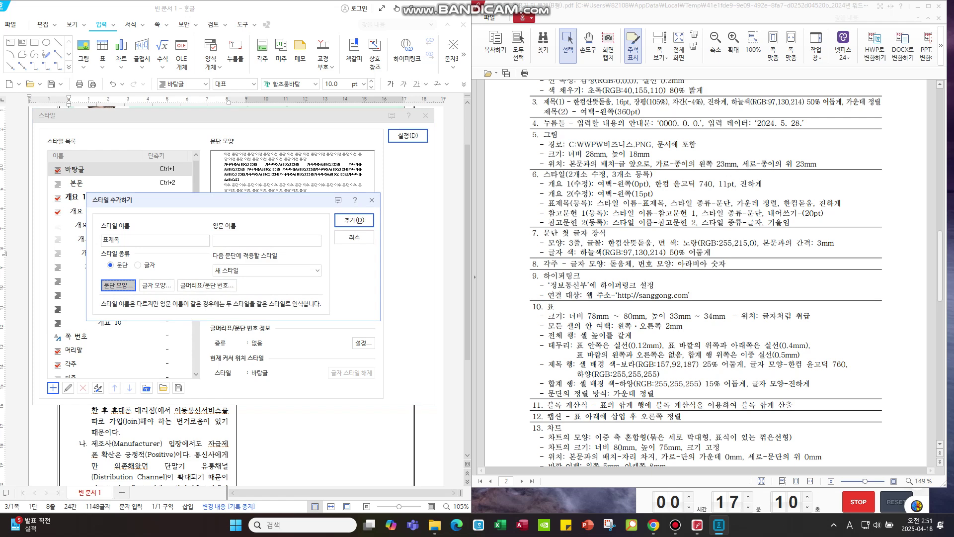
left_click(168, 164)
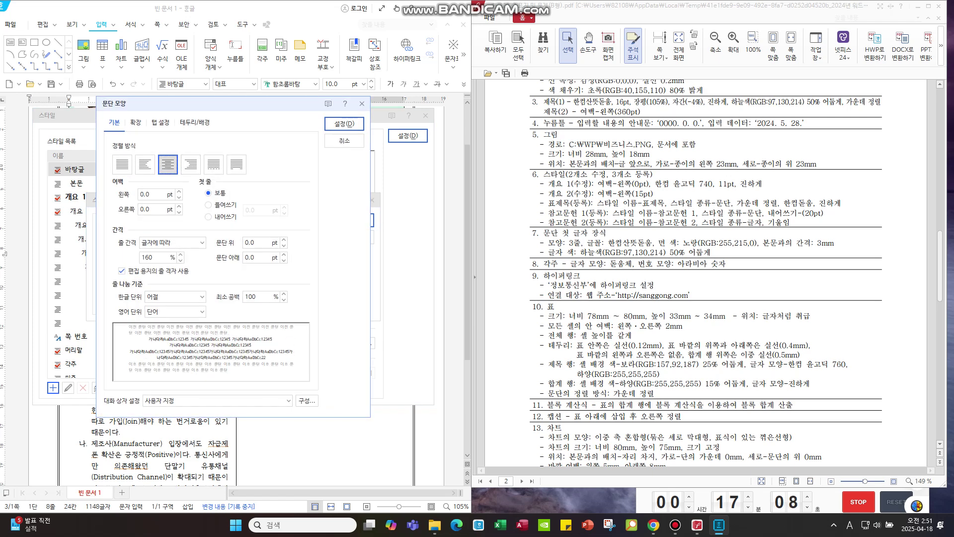
left_click(344, 124)
- Give 표제목 the 한컴돋움 font and apply it to the table caption
left_click(157, 285)
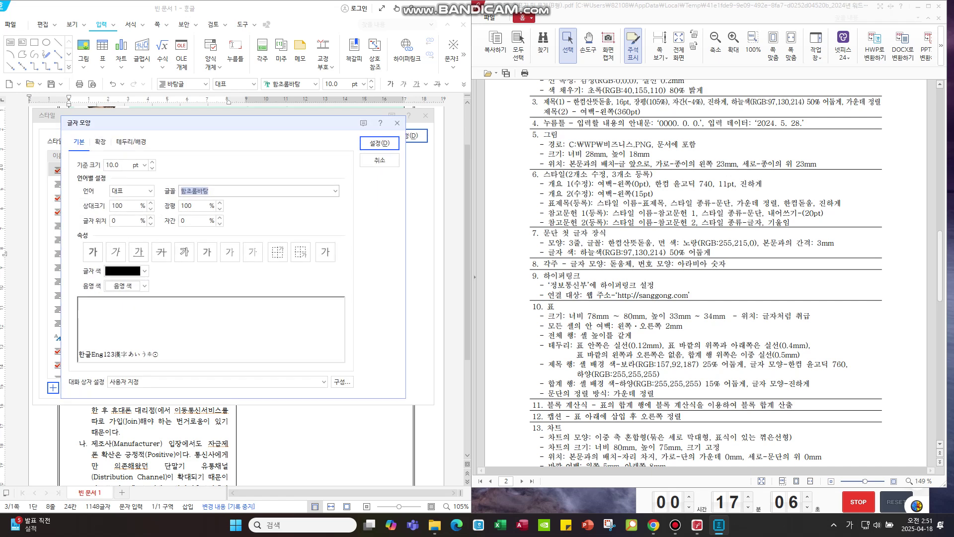
type("해")
type("한컴")
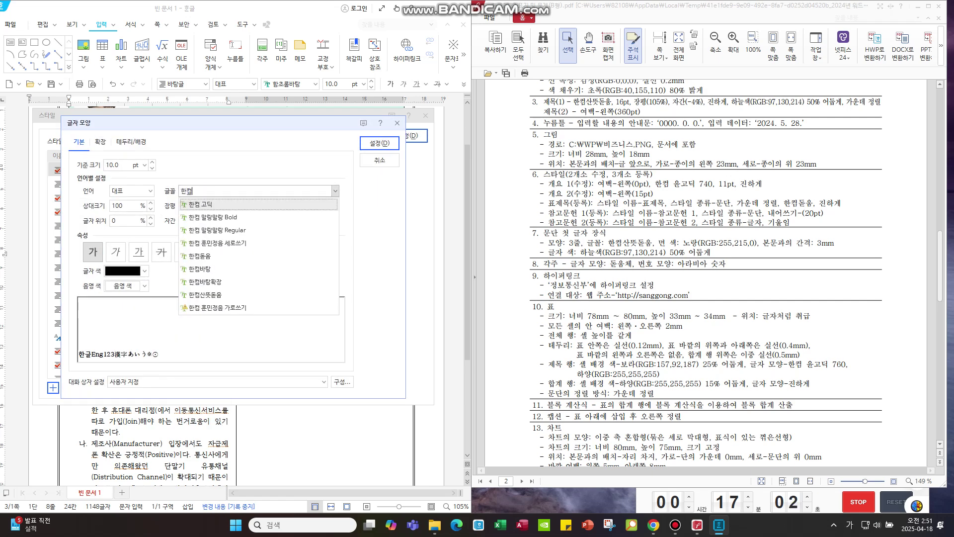
type("돋ㅇ")
key("Return")
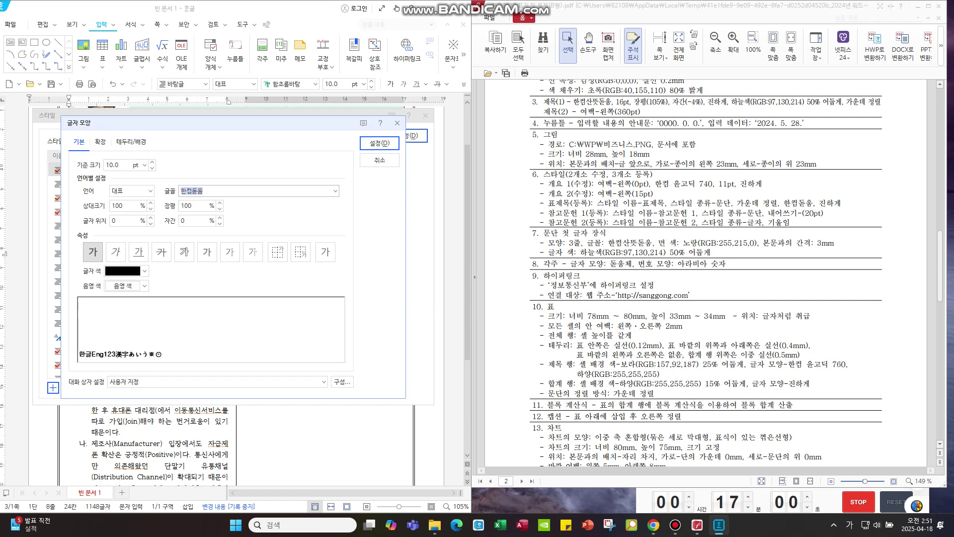
left_click(379, 144)
key("Return")
key("Return")
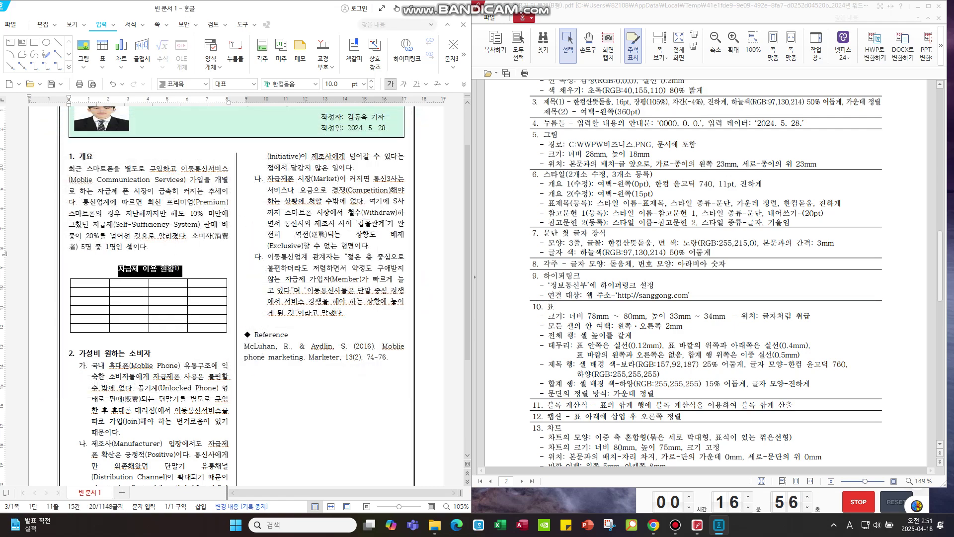
- Create a 참고문헌 1 style with a 20 pt hanging indent and apply it to the McLuhan reference
left_click_drag(244, 283, 388, 296)
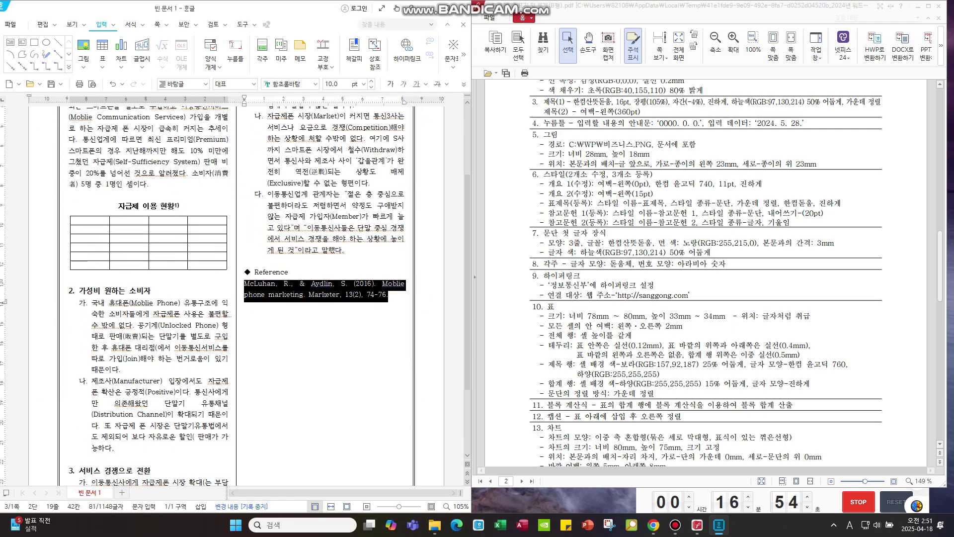
key("F6")
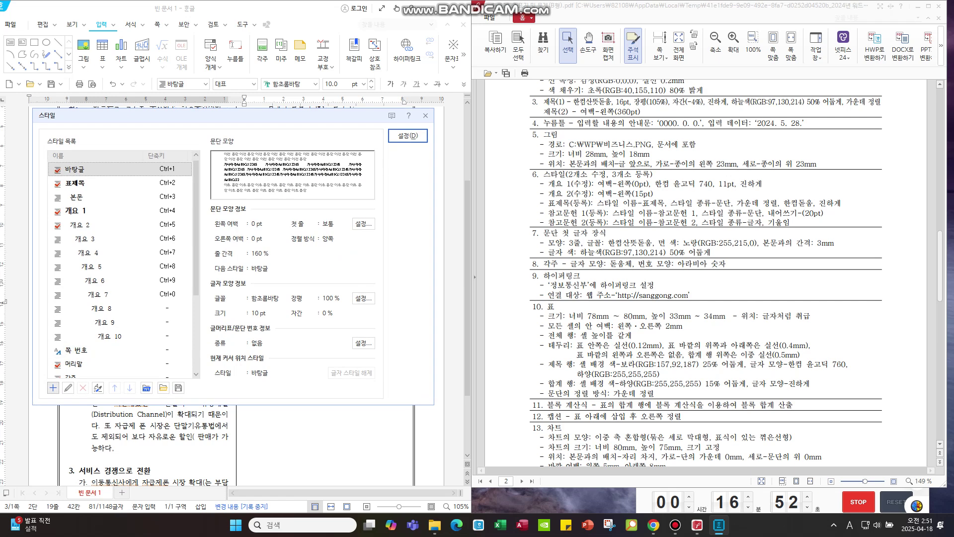
left_click(52, 387)
key("BackSpace")
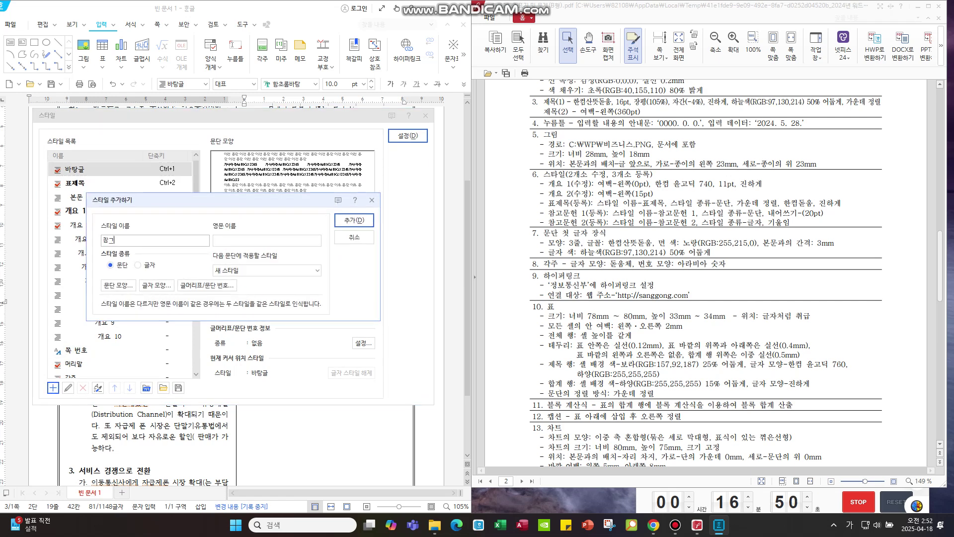
type("헌 1")
left_click(118, 284)
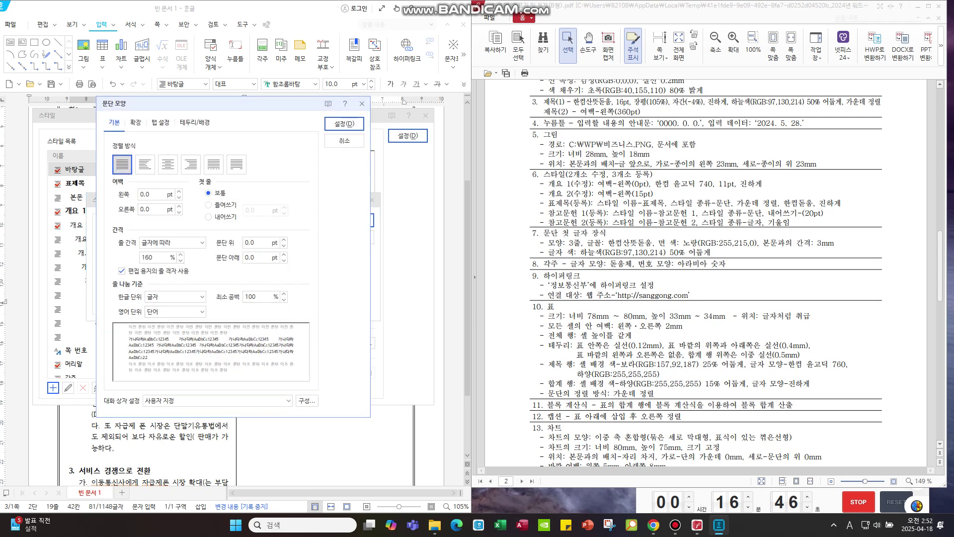
left_click(208, 216)
type("20")
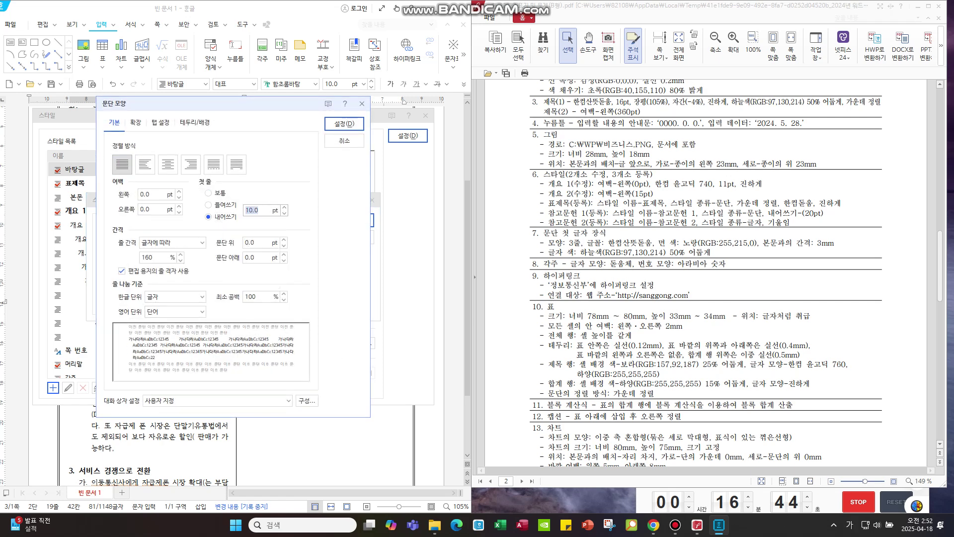
left_click(344, 123)
left_click(355, 219)
left_click(407, 135)
- Create an italic 참고문헌 2 style and apply it to the reference's journal name
scroll(705, 273, "down", 3)
scroll(706, 273, "down", 4)
scroll(705, 274, "down", 3)
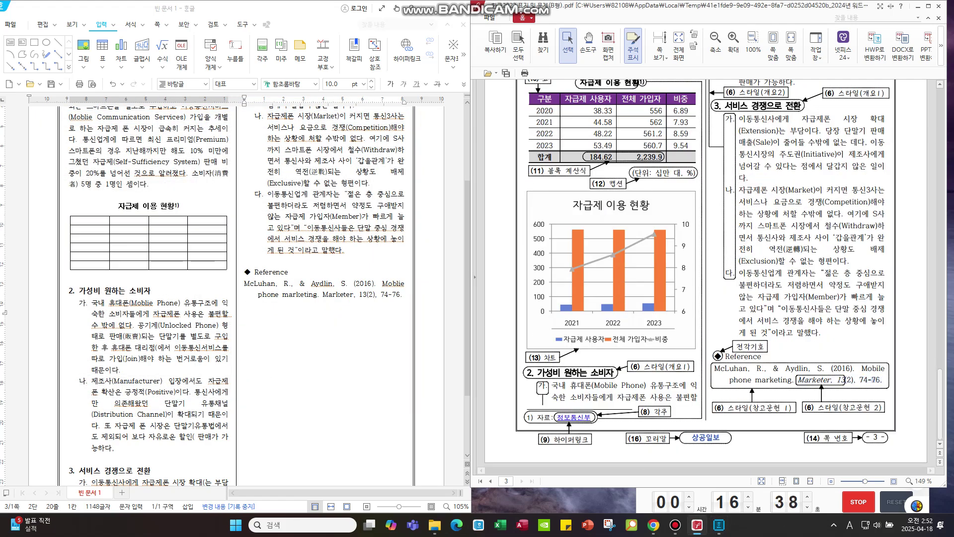
left_click_drag(370, 296, 322, 296)
left_click(380, 295)
key("F6")
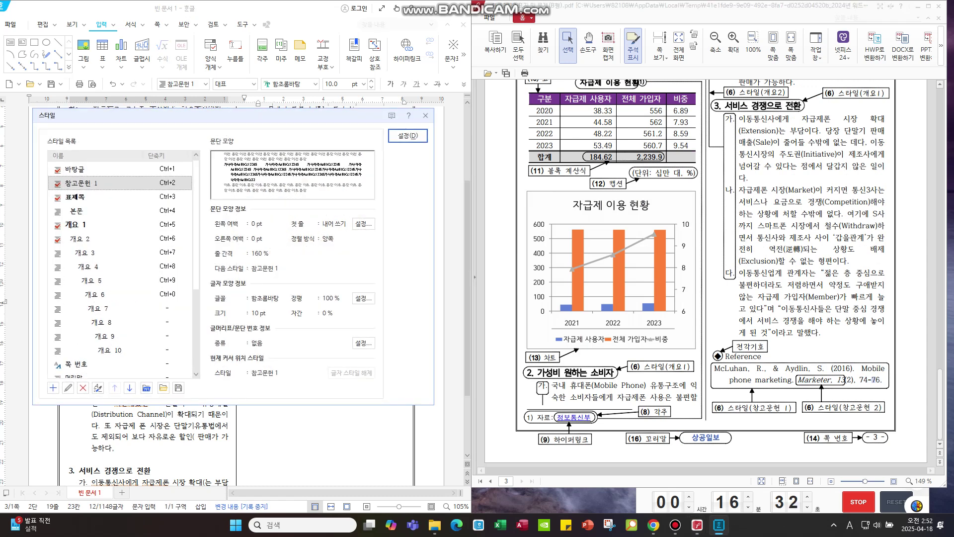
left_click(53, 388)
type("채")
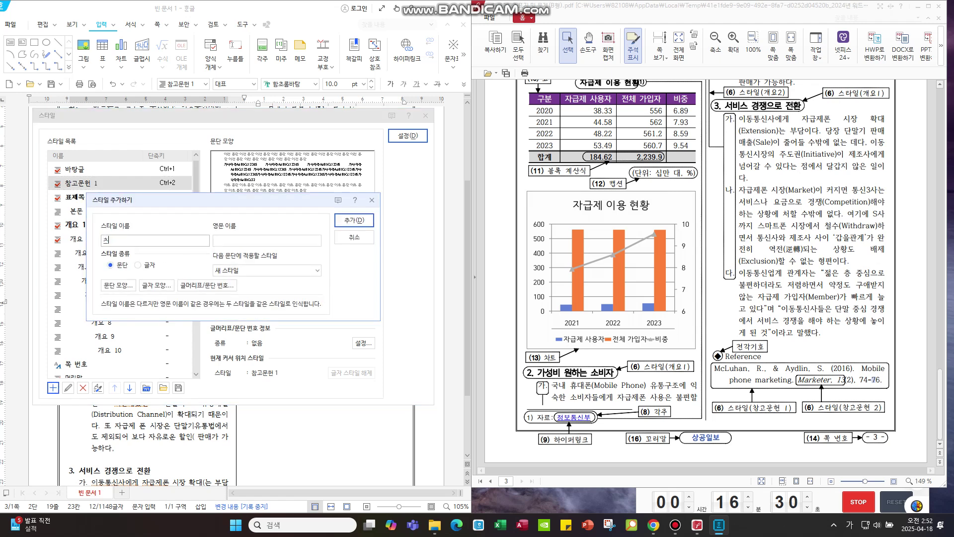
type("문헌 2")
left_click(157, 285)
left_click(116, 251)
left_click(379, 142)
left_click(354, 221)
left_click(407, 136)
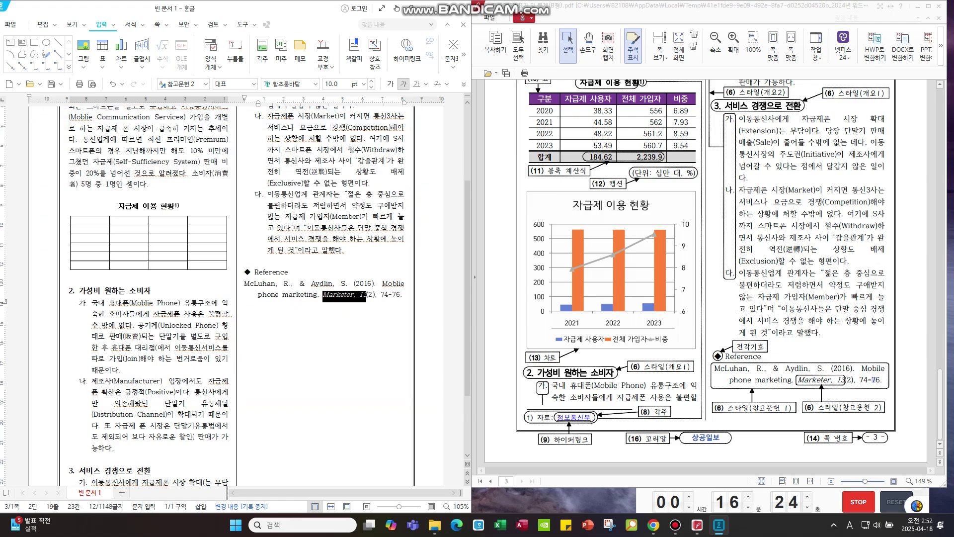
- Go to the document start and give the first paragraph a three-line drop cap
scroll(873, 379, "up", 10)
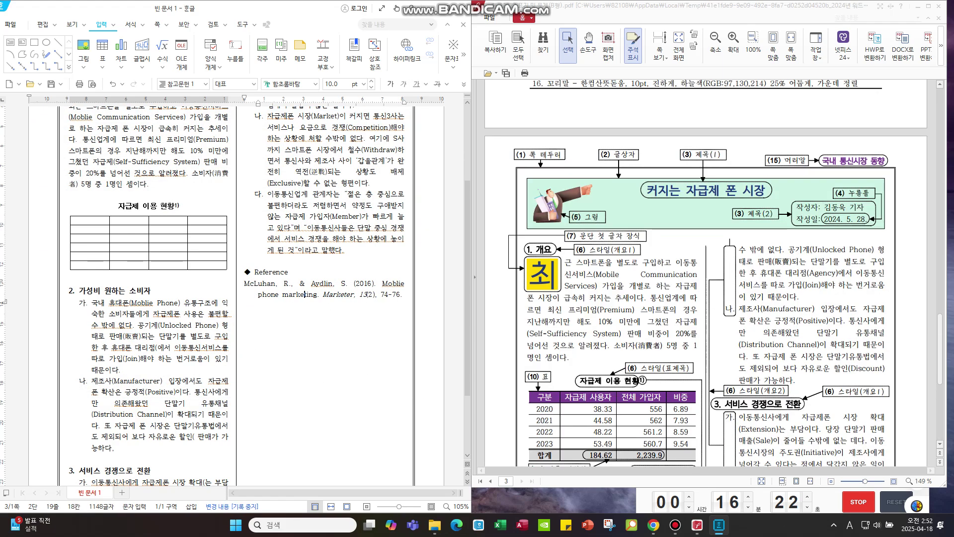
scroll(873, 379, "up", 5)
scroll(873, 379, "up", 3)
scroll(873, 379, "up", 3)
key("ctrl+Page_Up")
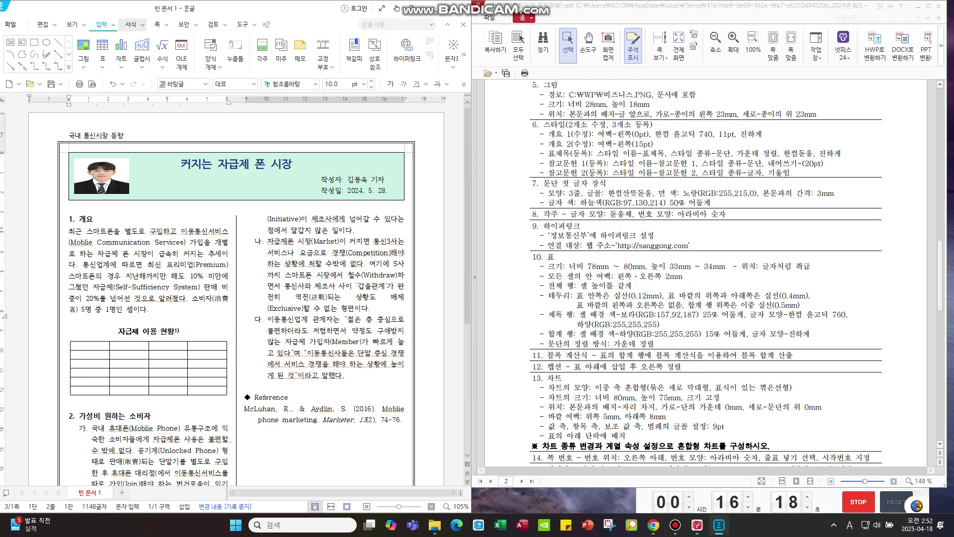
left_click(143, 24)
left_click(143, 25)
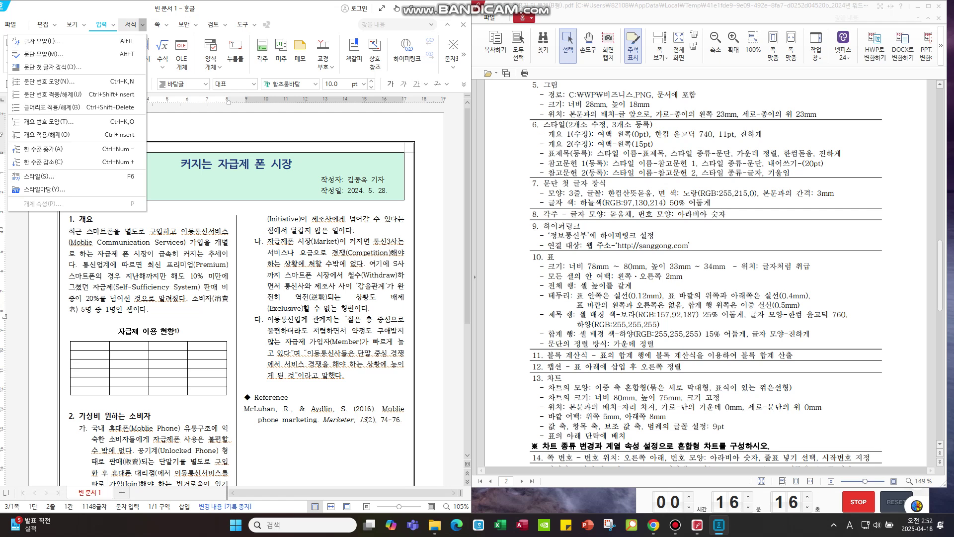
left_click(49, 67)
left_click(198, 209)
- Set the drop-cap font to 한컴산뜻돋움 with a yellow face colour and apply it
left_click(219, 241)
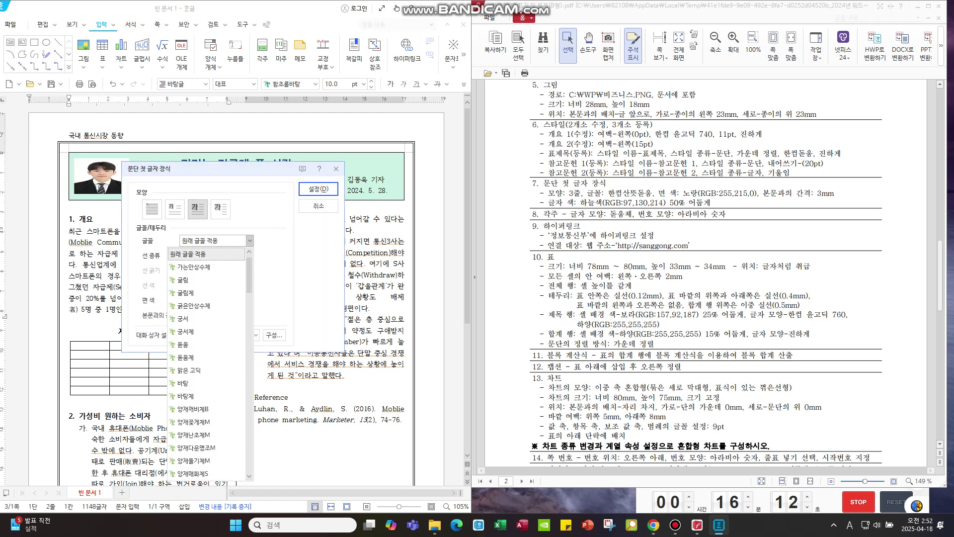
scroll(206, 356, "down", 3)
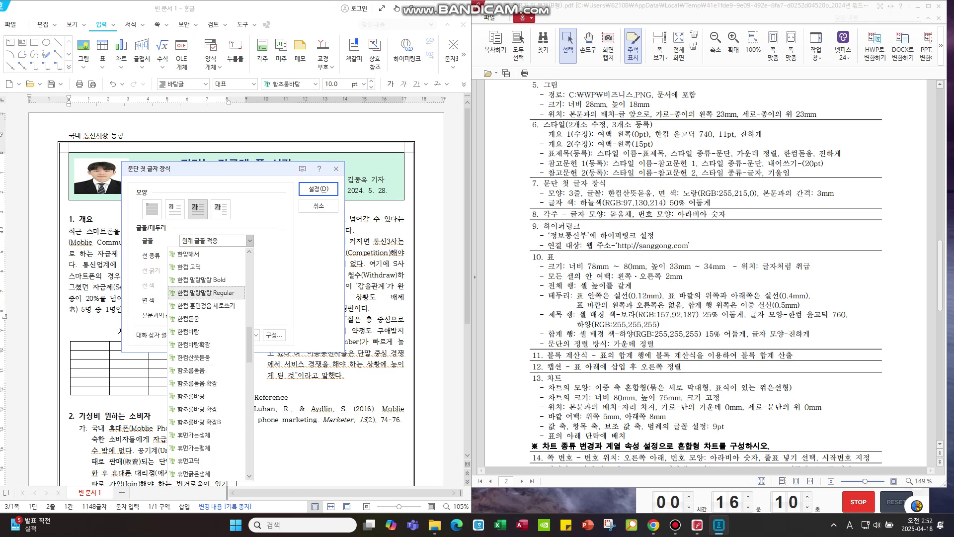
scroll(206, 368, "down", 2)
scroll(206, 348, "down", 2)
scroll(206, 318, "up", 3)
scroll(206, 318, "up", 3)
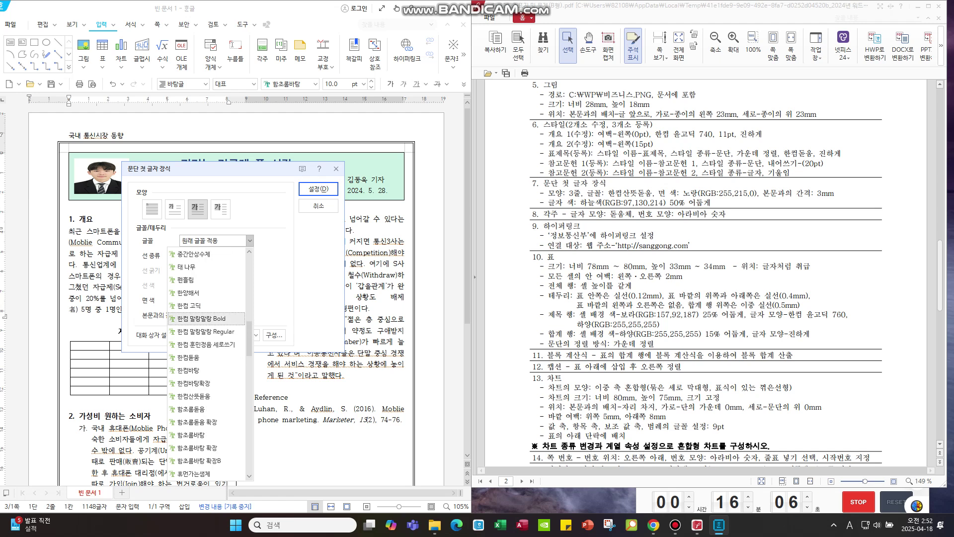
left_click(192, 395)
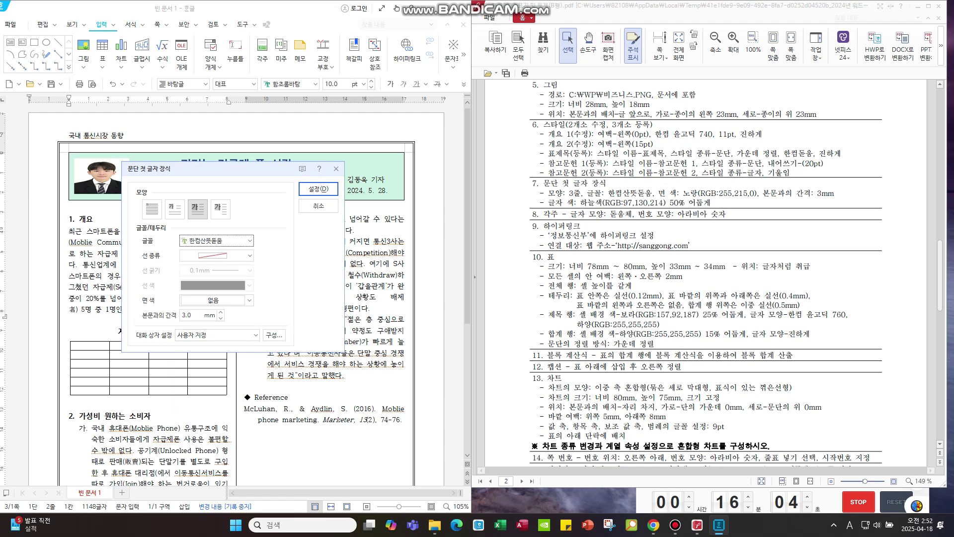
left_click(216, 300)
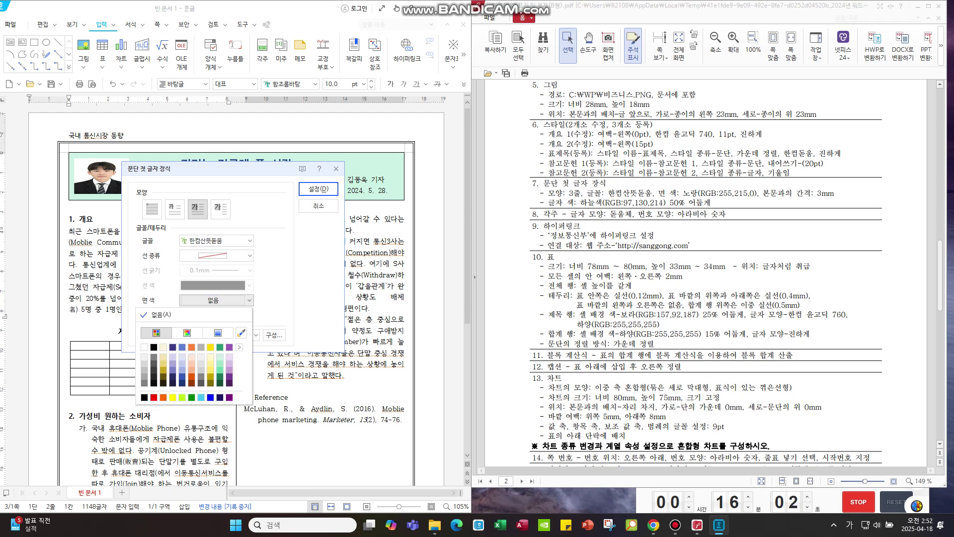
left_click(211, 346)
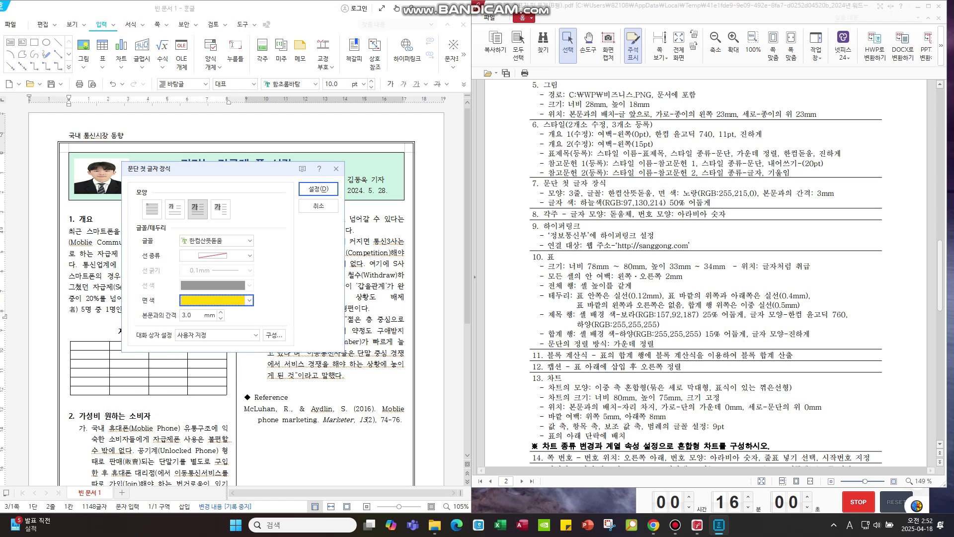
left_click(318, 188)
- Try colouring the drop-cap letter 최 sky blue from the toolbar palette
left_click(464, 83)
mouse_move(414, 100)
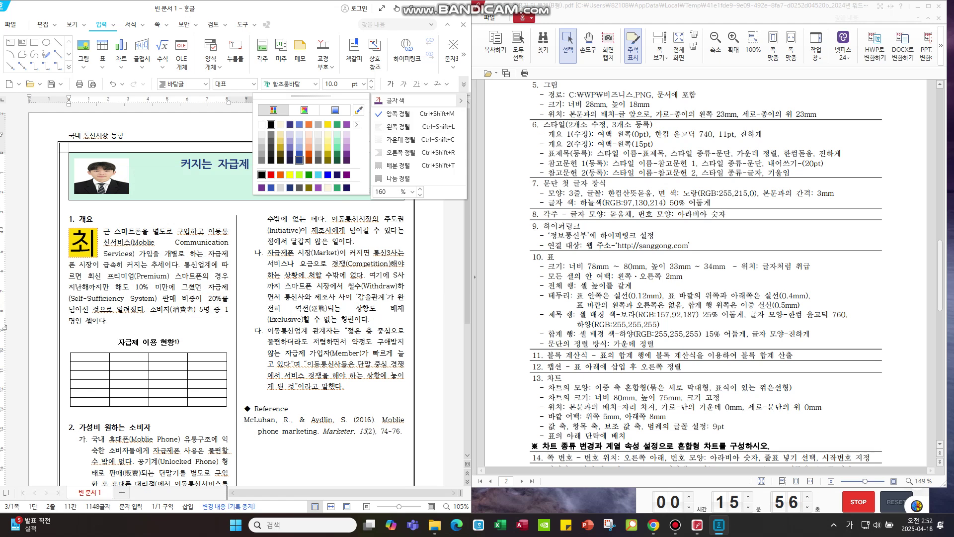
left_click(299, 160)
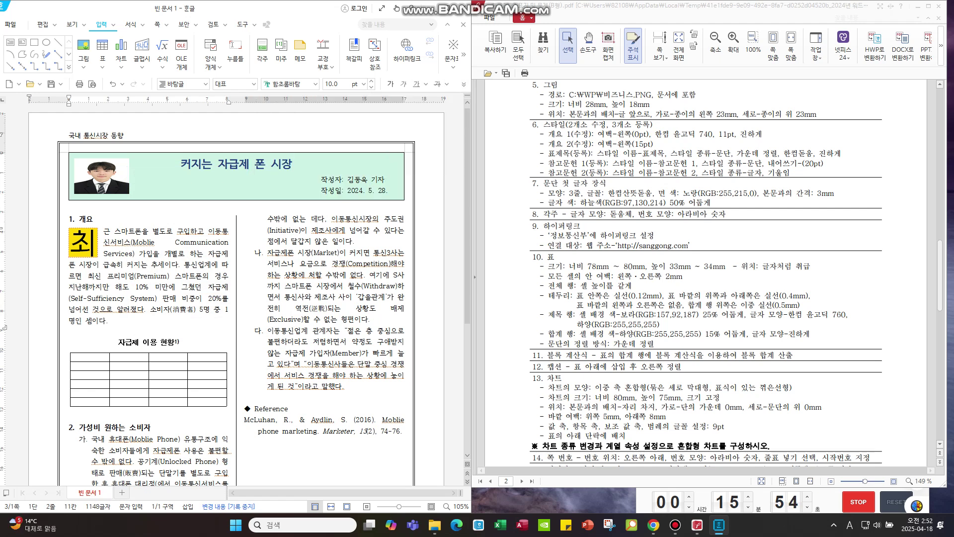
left_click(464, 83)
key("Escape")
key("shift+Left")
left_click(464, 83)
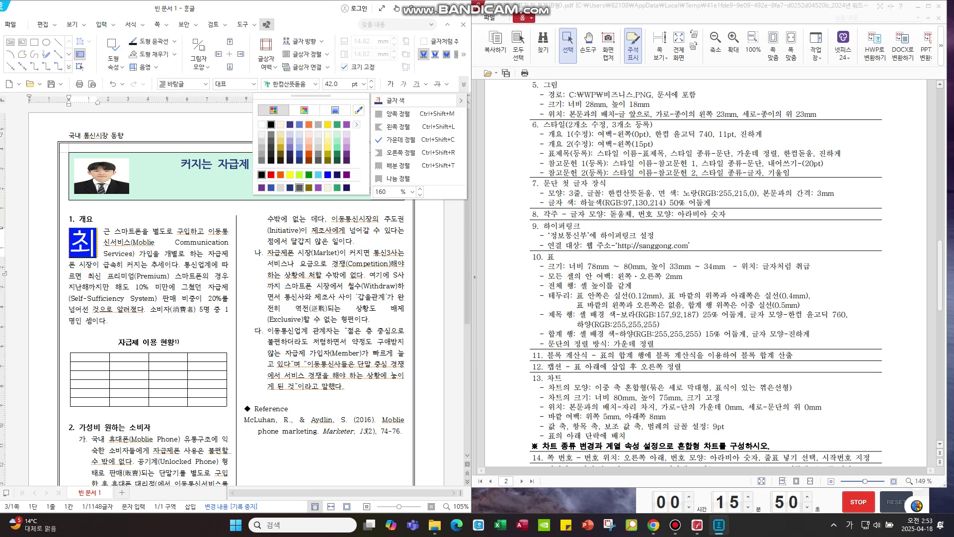
left_click(156, 298)
- Reselect the drop-cap 최, reopen the text colour palette, then deselect it
scroll(155, 298, "down", 3)
scroll(249, 295, "up", 3)
left_click(82, 242)
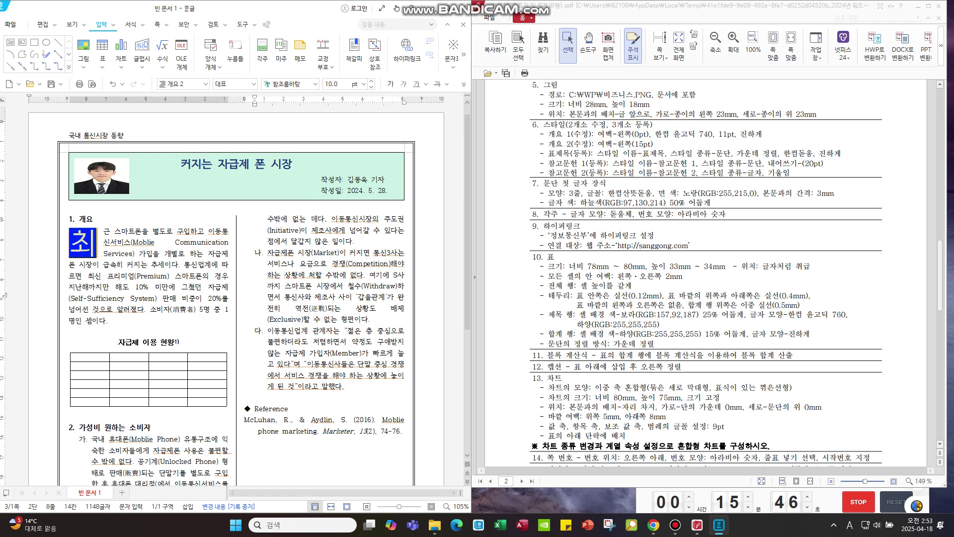
key("F12")
left_click(463, 84)
mouse_move(402, 99)
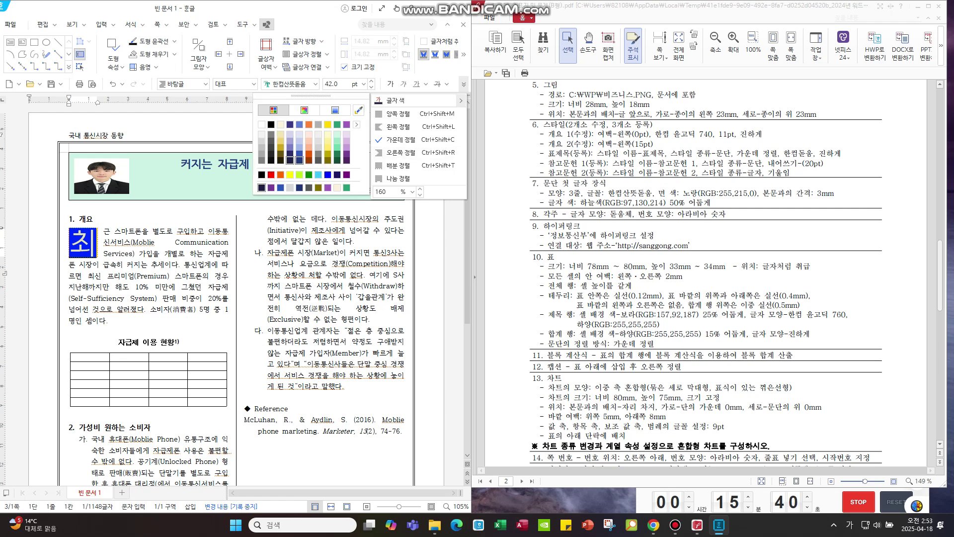
left_click(299, 160)
- Scroll down to the footnote and select its text 자료: 정보통신부
left_click(325, 309)
scroll(325, 308, "down", 4)
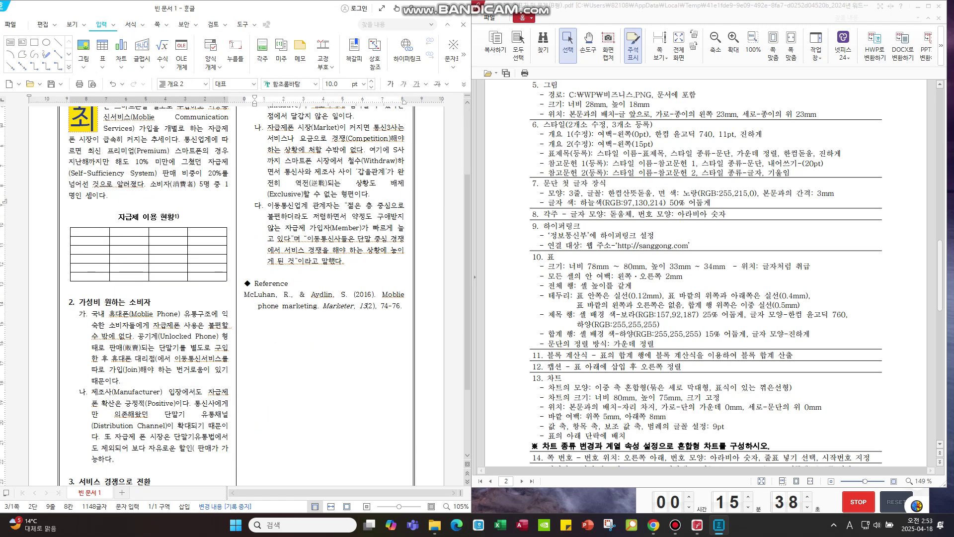
scroll(246, 293, "down", 2)
scroll(706, 258, "down", 3)
scroll(247, 294, "down", 2)
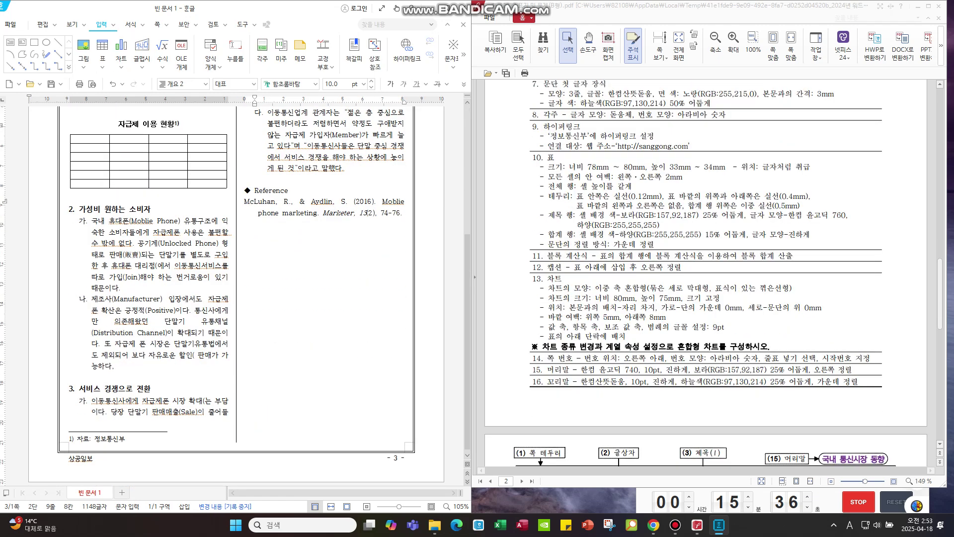
left_click_drag(125, 439, 69, 438)
right_click(83, 439)
key("Escape")
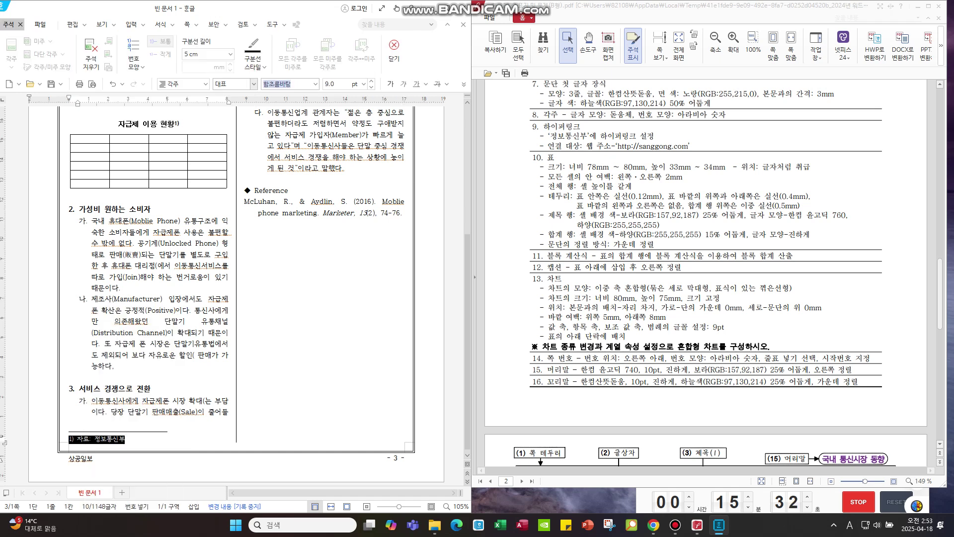
- Change the selected footnote text to the 돋움체 font
left_click(288, 84)
type("e")
key("BackSpace")
type("돋움")
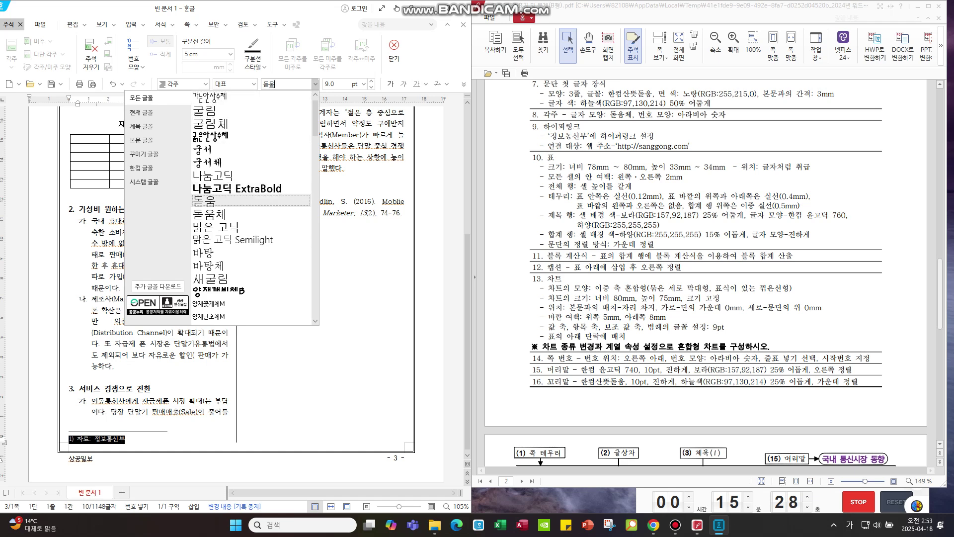
key("Return")
key("Return")
key("Escape")
- Select the word 정보통신부 in the footnote and bring up its shortcut menu
left_click(136, 299)
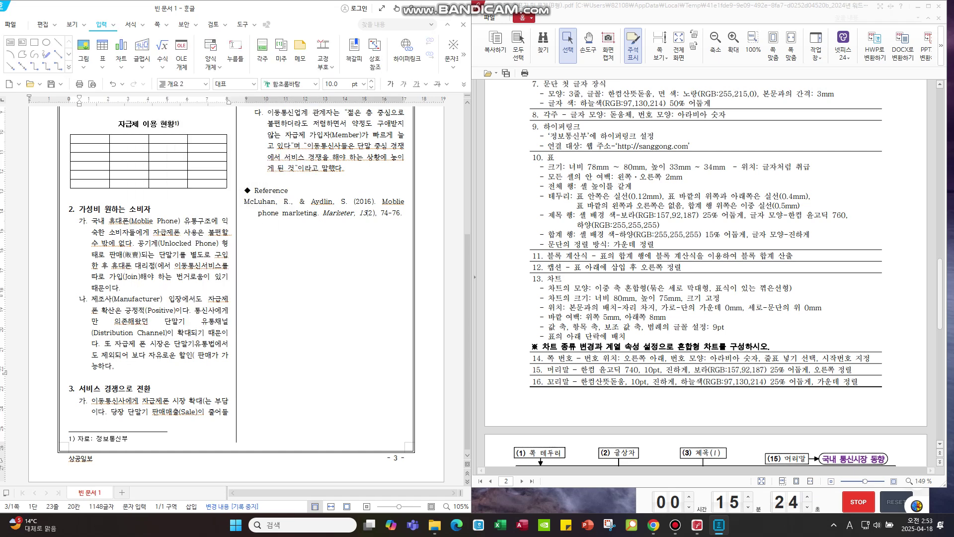
left_click(102, 439)
left_click_drag(102, 438, 128, 438)
right_click(104, 439)
- Link 정보통신부 to the web address sanggong.com
left_click(144, 421)
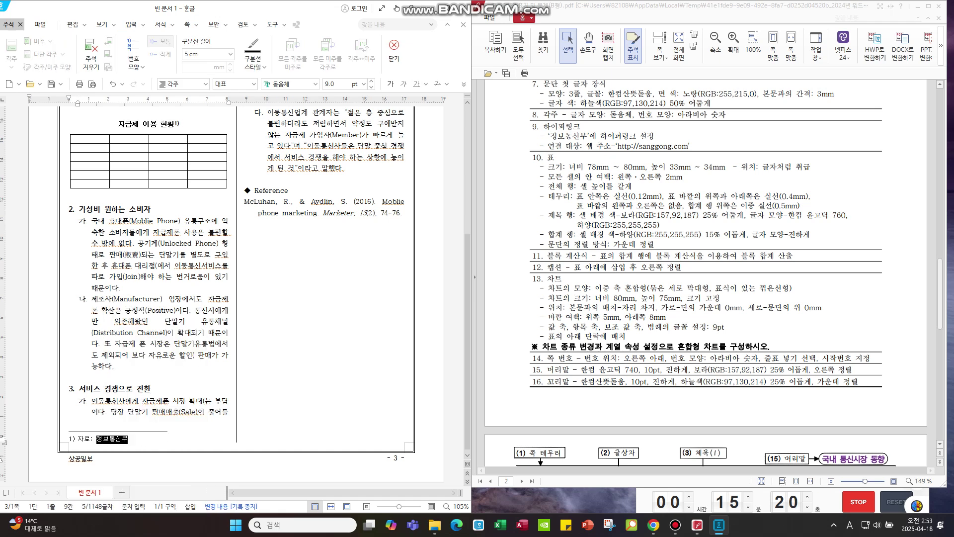
left_click(199, 190)
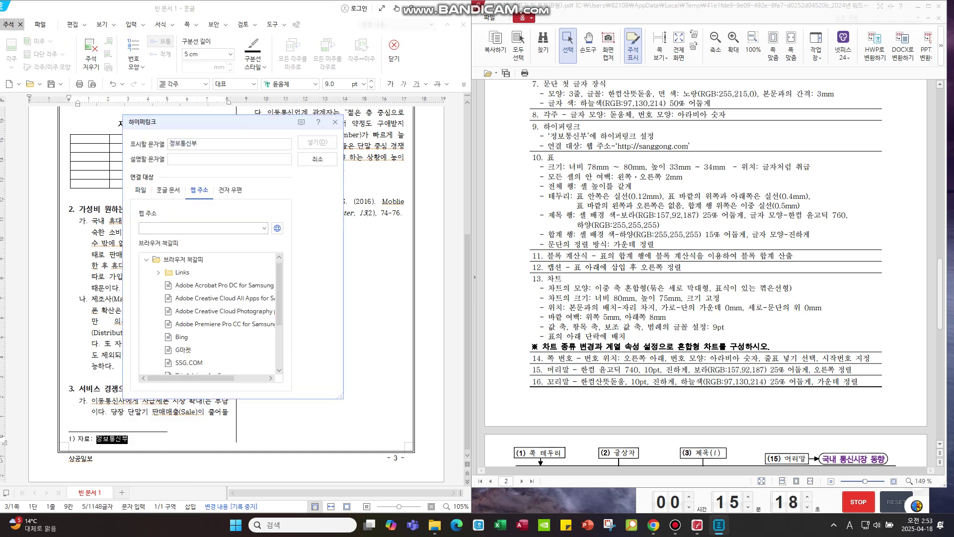
type("sa")
type("nggong.com")
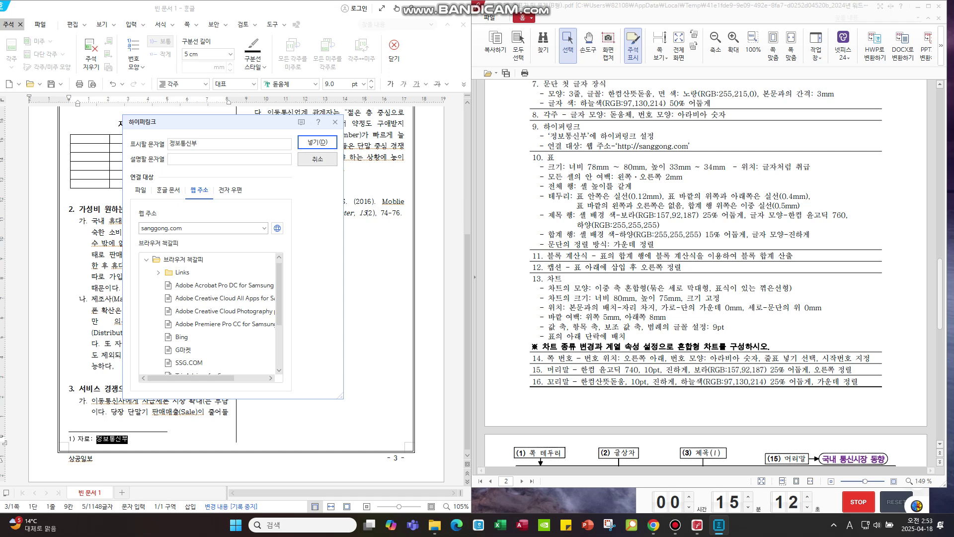
key("Return")
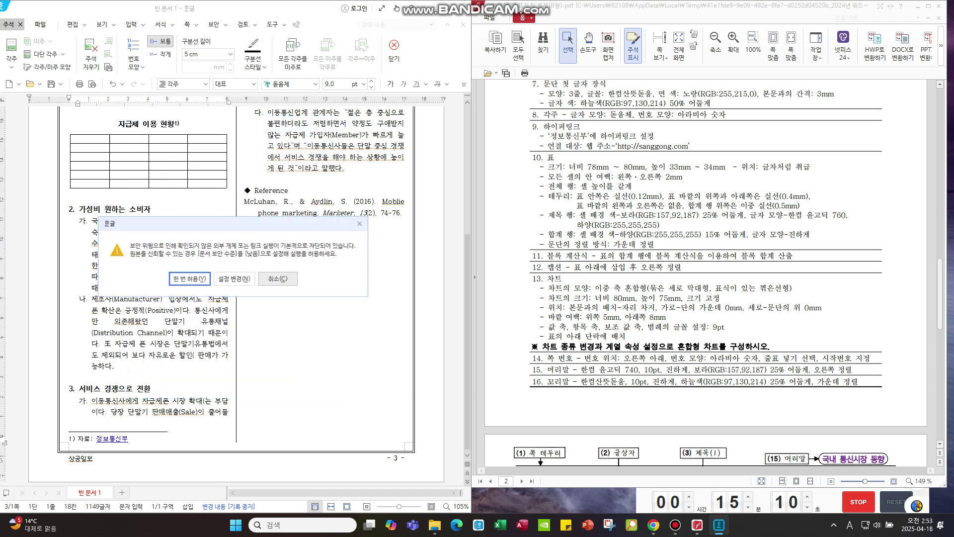
- Test the sanggong.com link in the browser, then close the browser
key("Return")
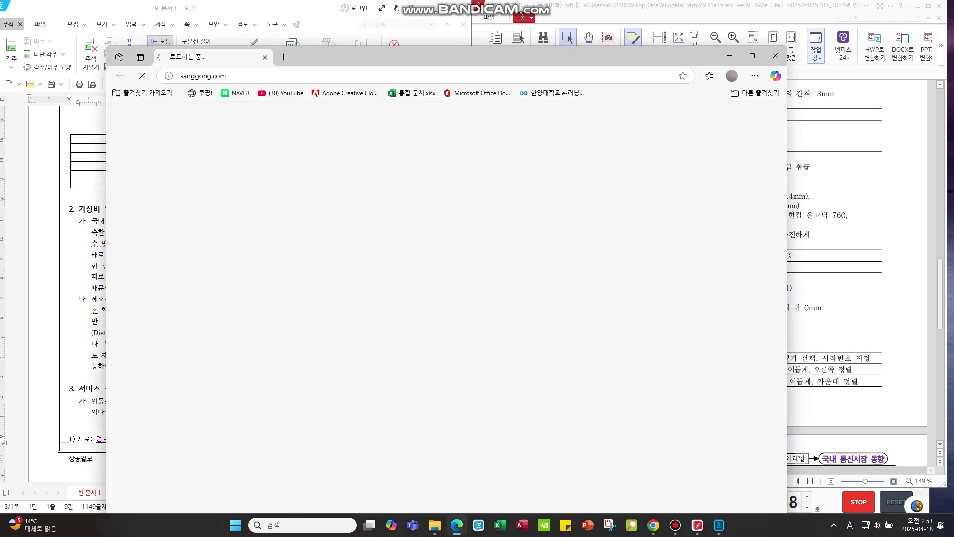
key("alt+F4")
scroll(705, 273, "down", 1)
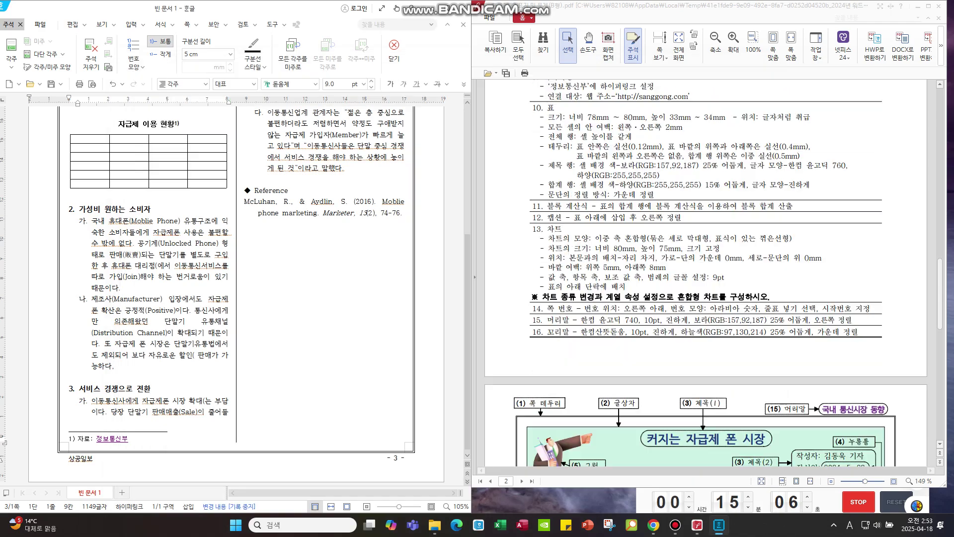
- Enter the header row 구분, 자급제 사용자, 전체 가입자, 비중 in the table
key("shift+Escape")
scroll(705, 273, "down", 4)
scroll(705, 273, "down", 3)
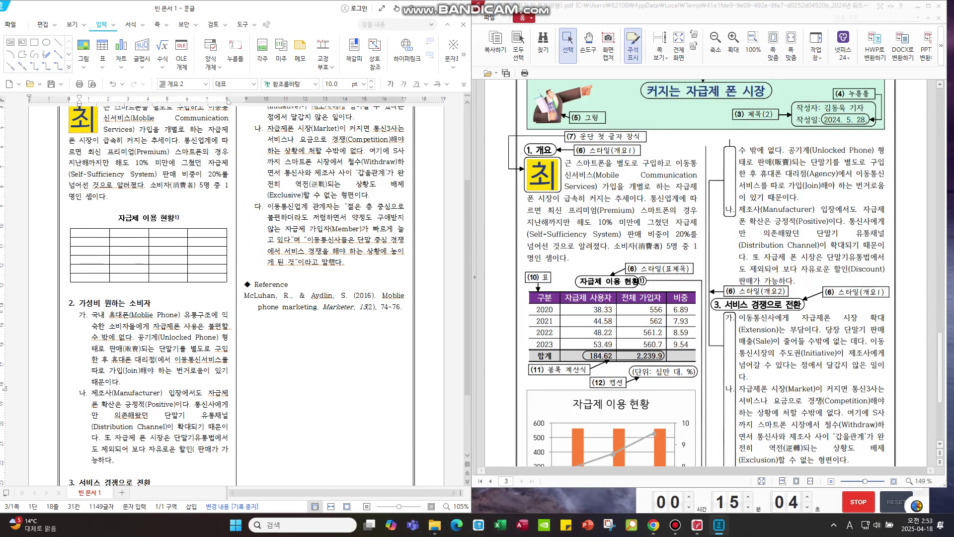
left_click(87, 233)
type("m")
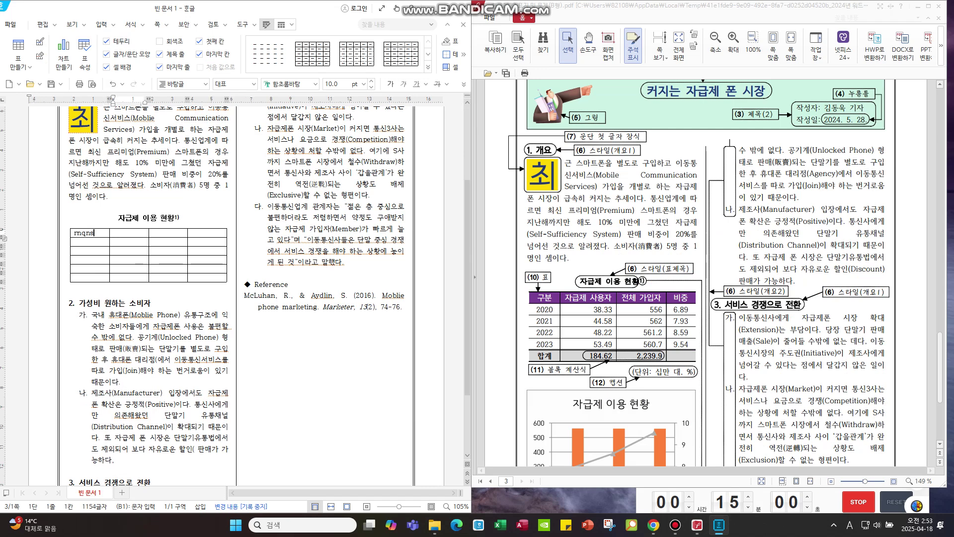
key("BackSpace")
key("BackSpace")
key("BackSpace")
type("ㄴ")
key("Tab")
type("자급제 사용ㅈㅏ")
key("Tab")
type("가입자")
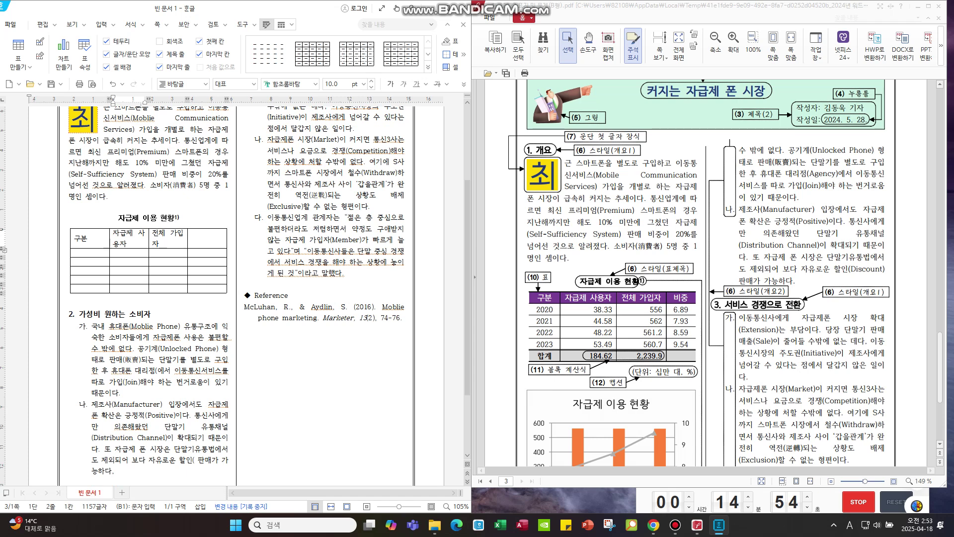
key("Tab")
type("중")
key("Tab")
- Enter the 2020 and 2021 rows and start the 2022 row with 48.22 users
type("2020")
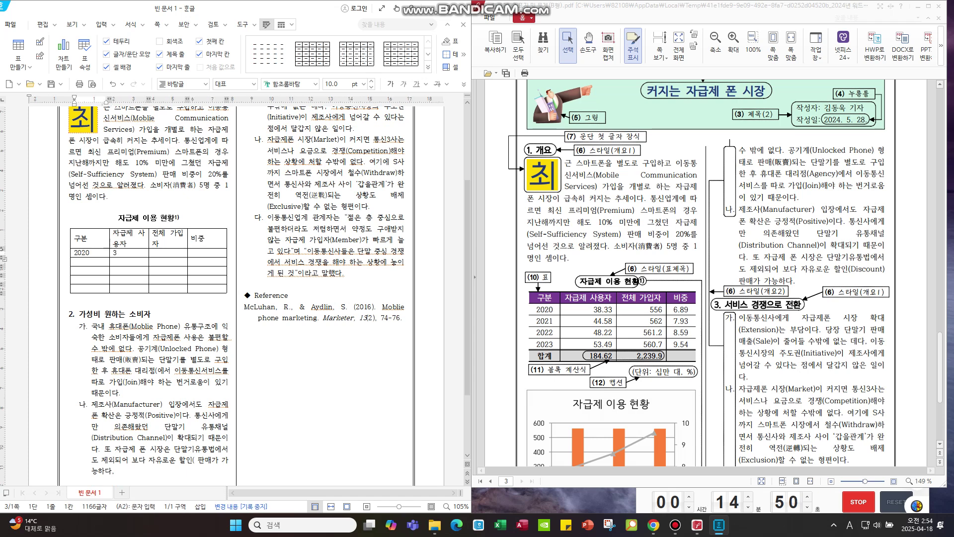
type("33")
key("Tab")
type("55")
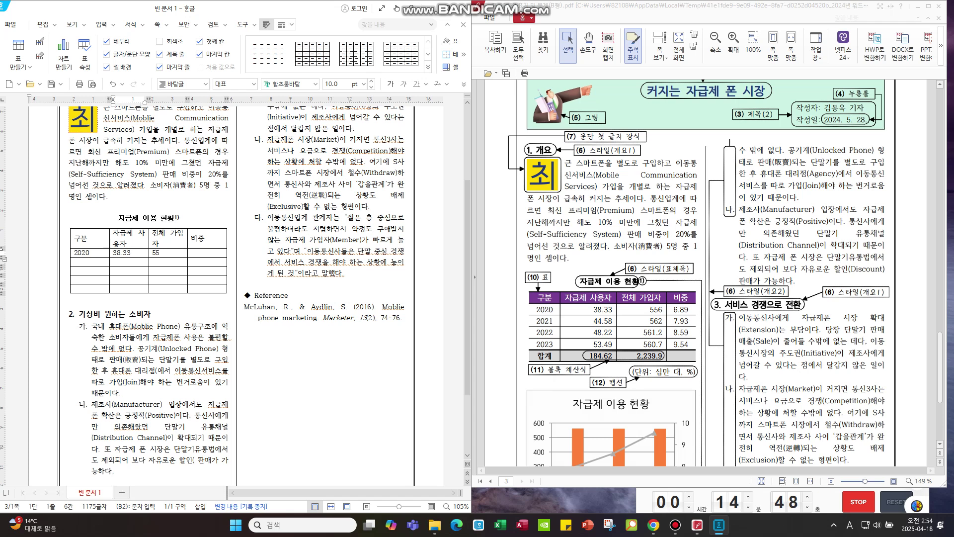
type("9")
type("8")
type("62")
key("Tab")
type("7")
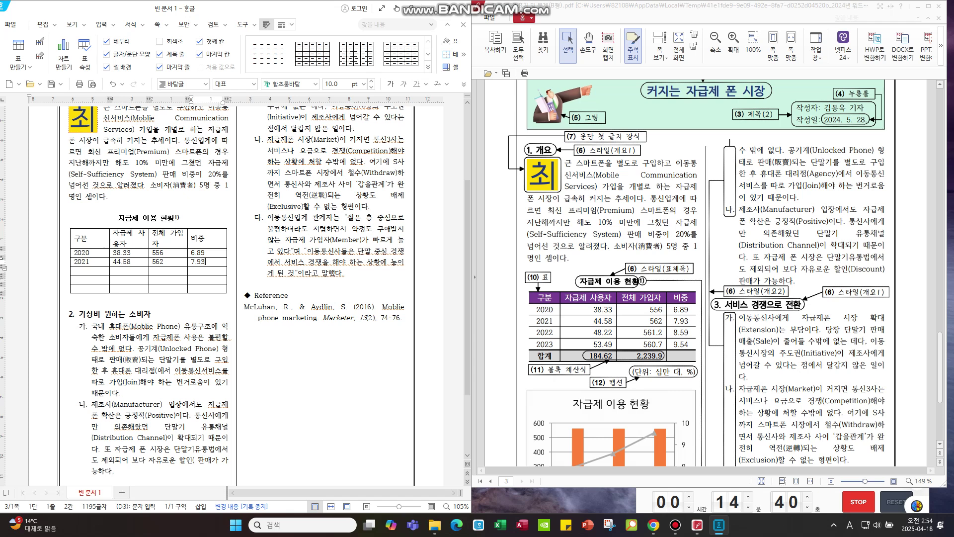
key("Tab")
type("202")
key("Tab")
type("48.22")
key("Tab")
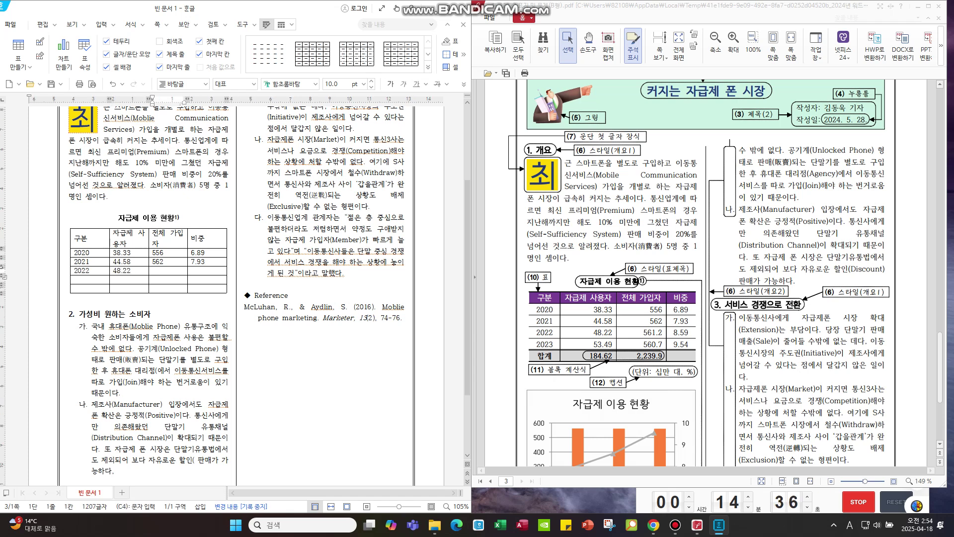
type("561.2")
key("Tab")
- Complete the 2022 and 2023 figures and begin the 합계 label in the last row
type("59")
type("2023")
key("Tab")
type("53.")
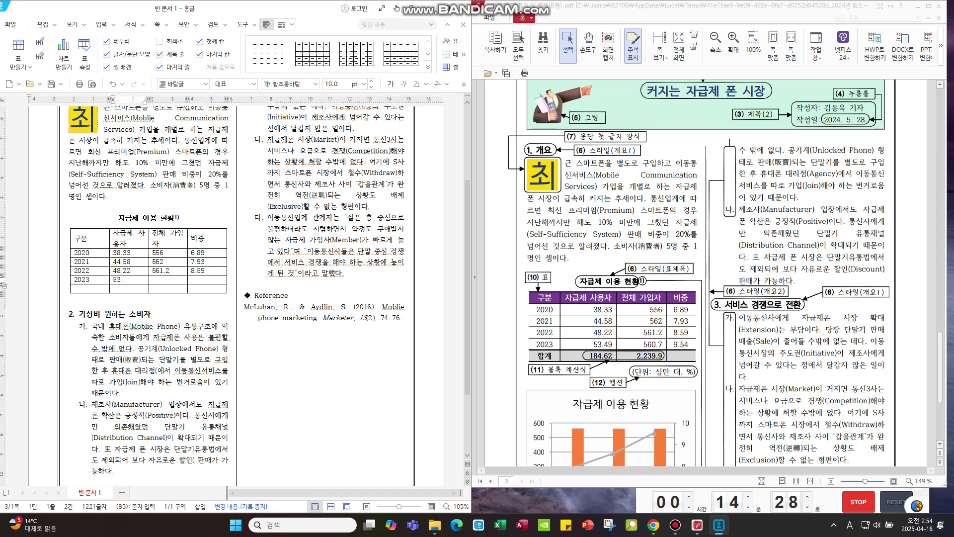
type("49")
key("Tab")
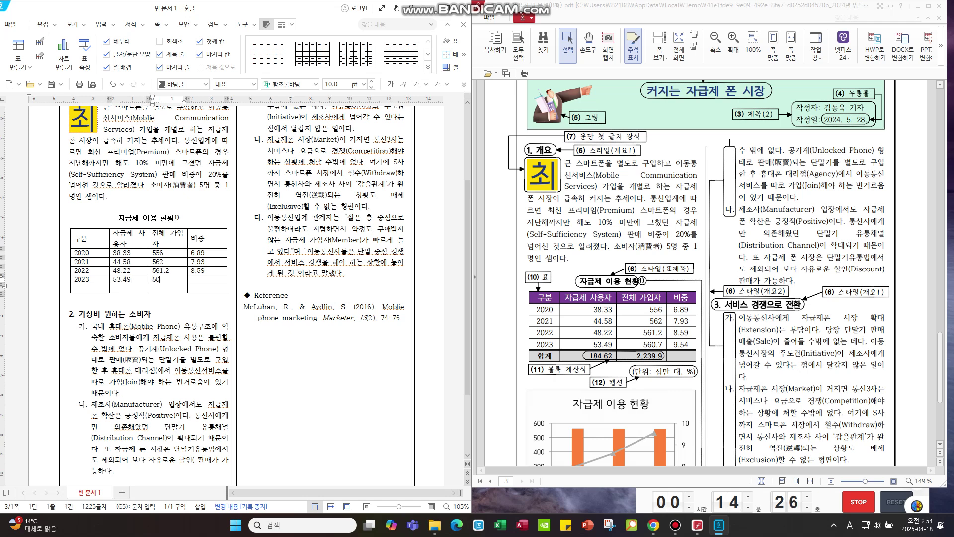
type("60.7")
key("Tab")
type("54")
key("Tab")
type("ㄱ")
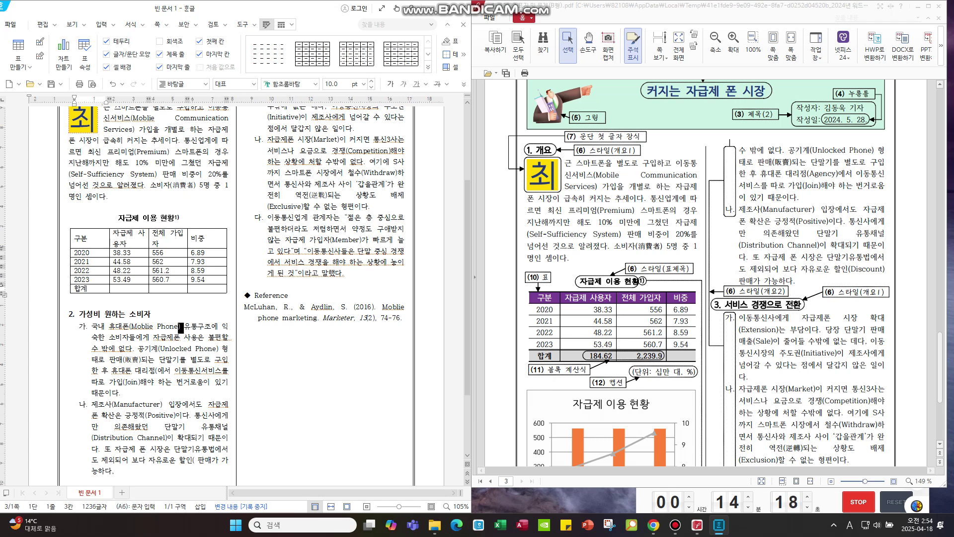
- Fill the 합계 row with block sums of users and subscribers (184.62, 2,239.9)
left_click_drag(130, 253, 168, 289)
key("ctrl+shift+s")
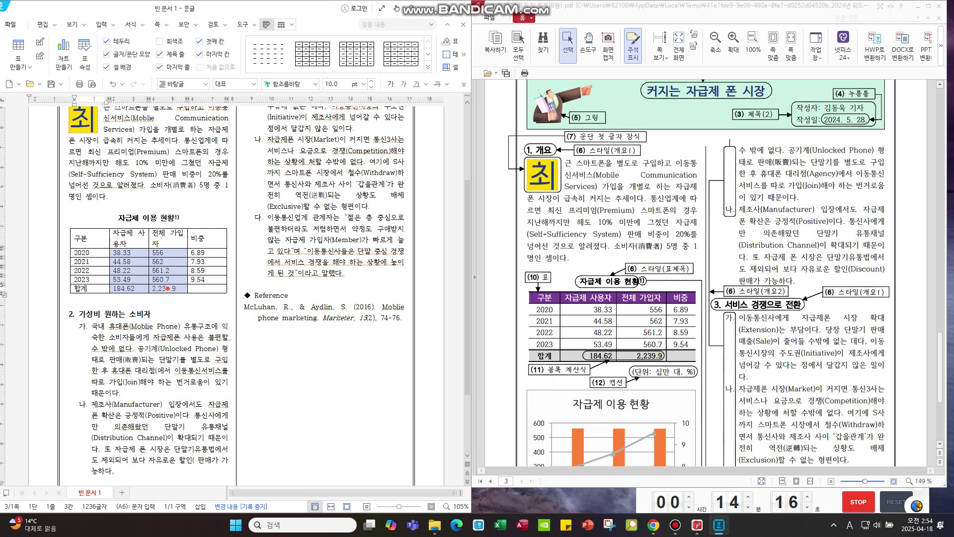
left_click(203, 404)
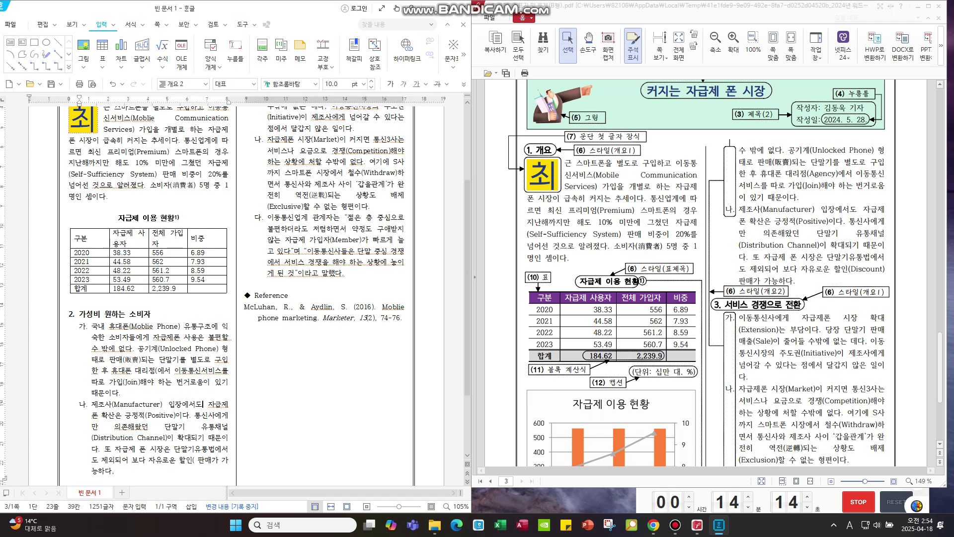
- Centre-align the whole table and right-align the user and subscriber figures
left_click(207, 288)
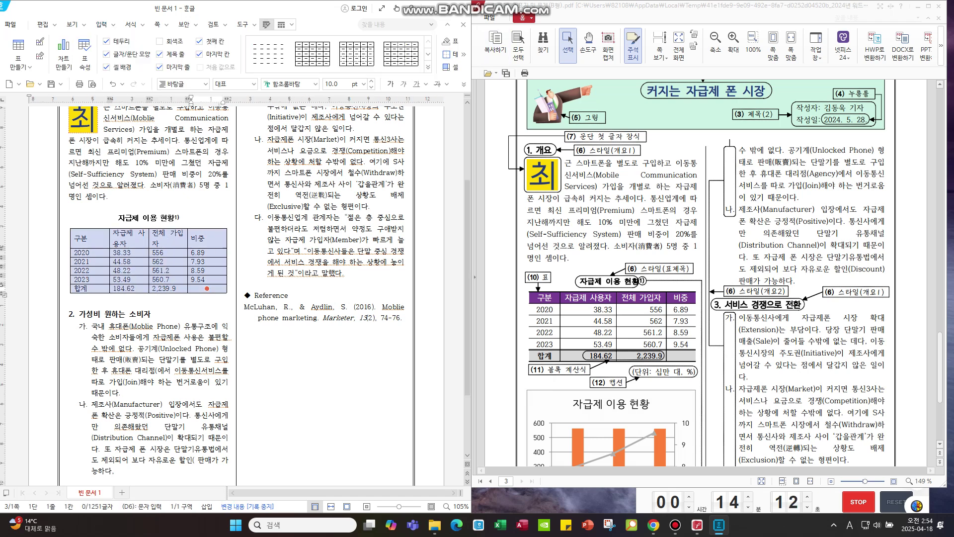
left_click(397, 139)
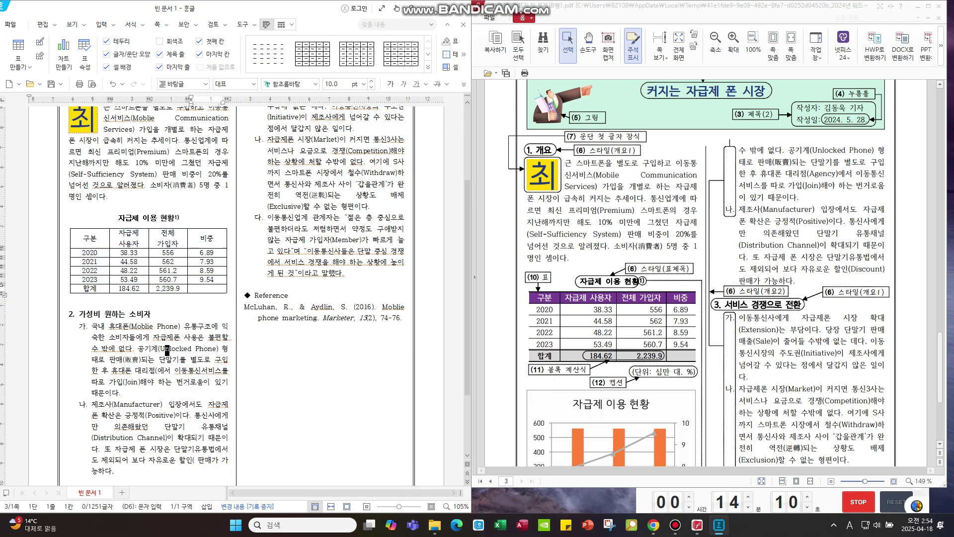
left_click(144, 382)
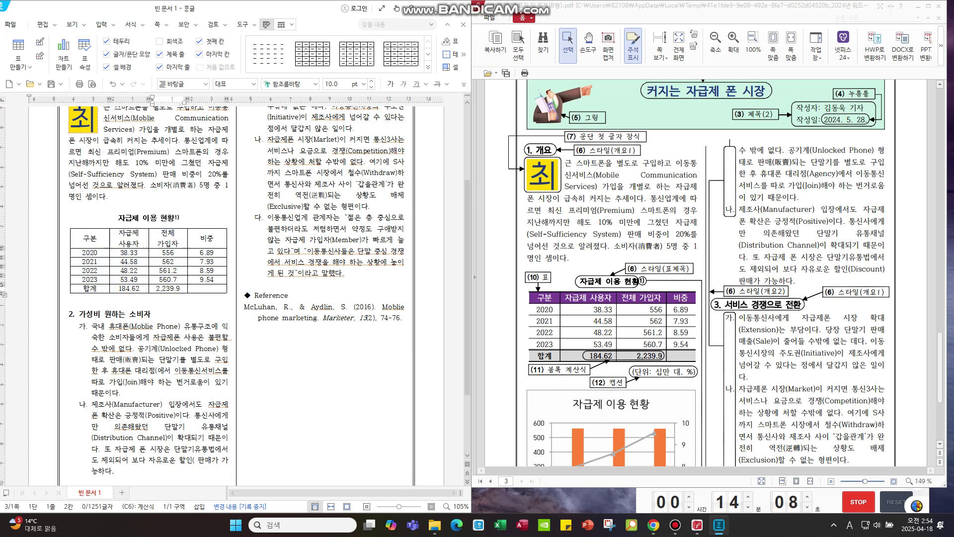
left_click_drag(128, 253, 168, 279)
left_click(463, 84)
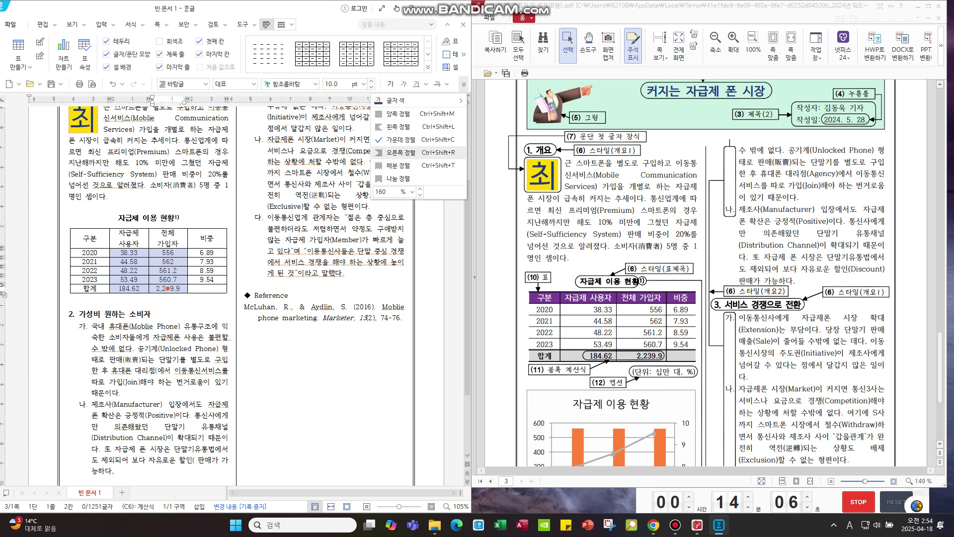
left_click(186, 349)
key("Hangul_Hanja")
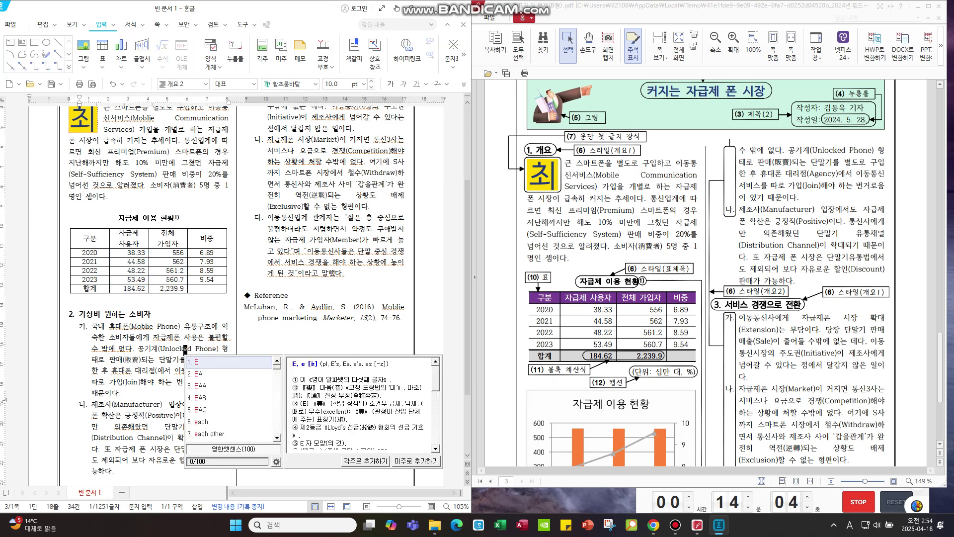
- Resize the 구분 and 전체 가입자 columns so headers fit one line, then select the table
left_click_drag(87, 238, 87, 288)
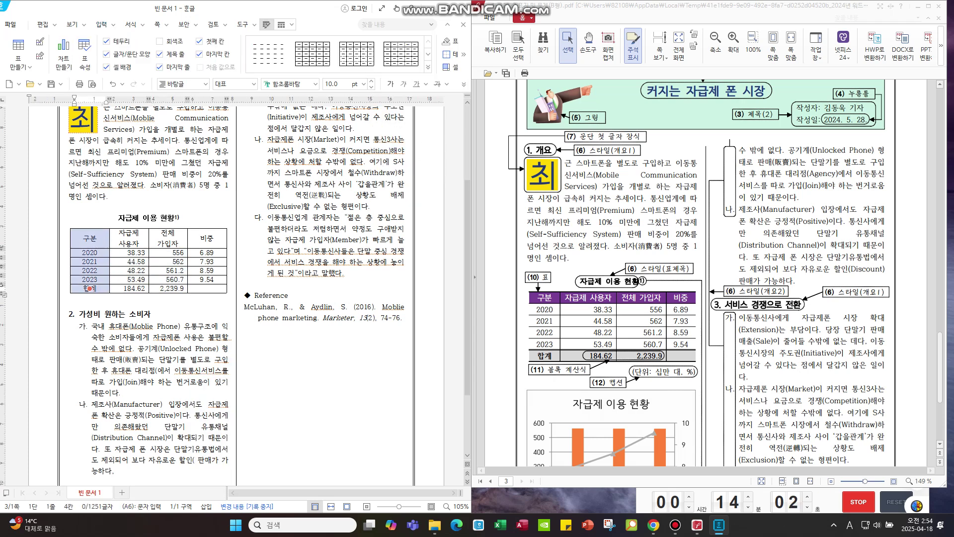
key("alt+Left")
key("alt+Left")
key("alt+Left")
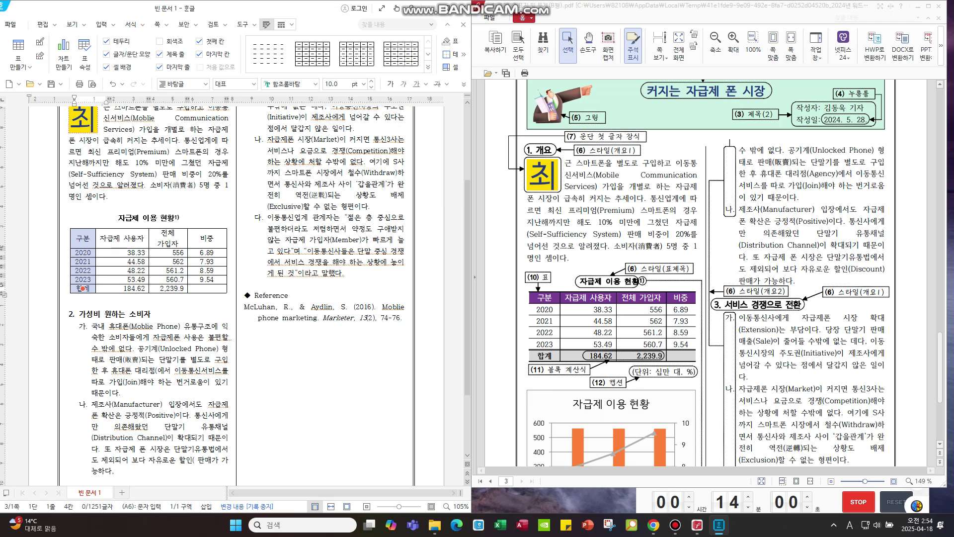
left_click_drag(168, 236, 168, 288)
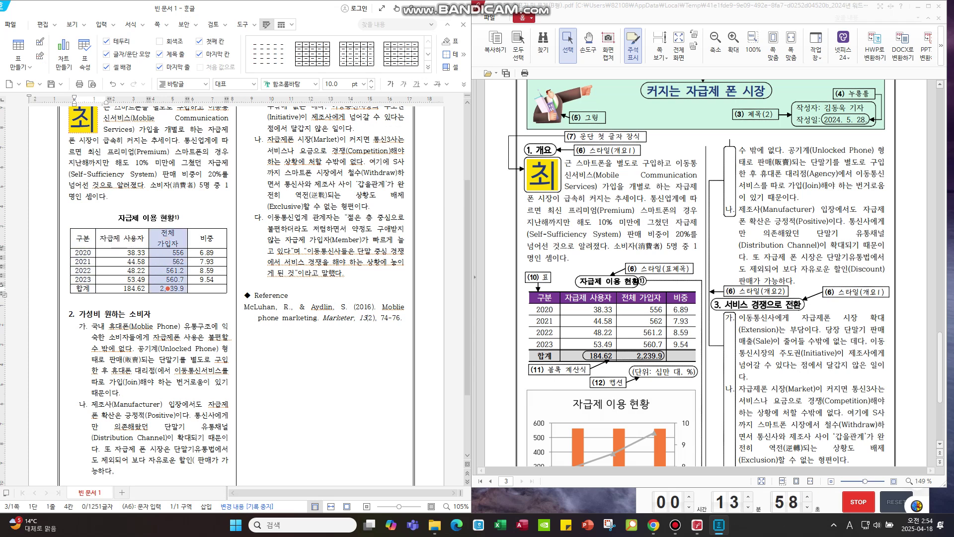
key("alt+Right")
key("alt+Right")
key("alt+Right")
key("alt+Right")
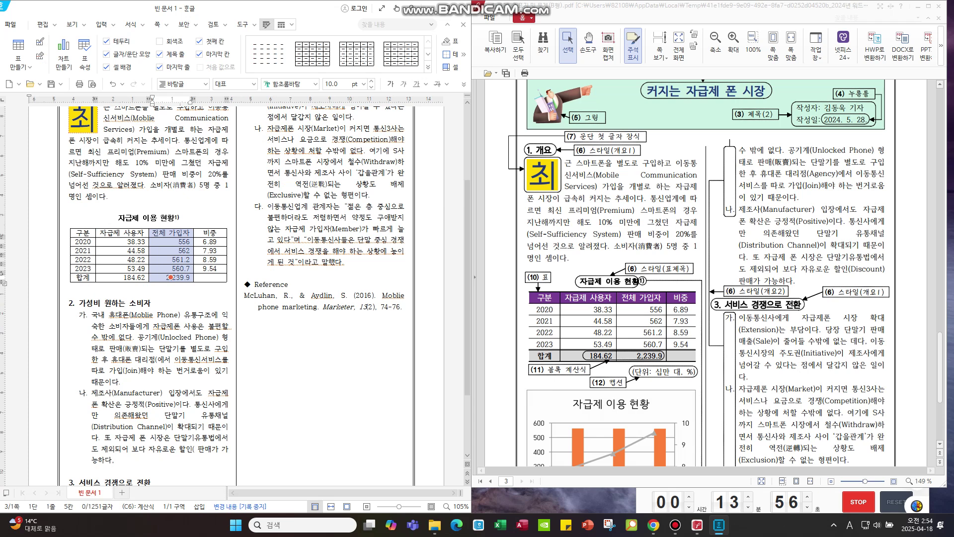
left_click_drag(210, 233, 210, 277)
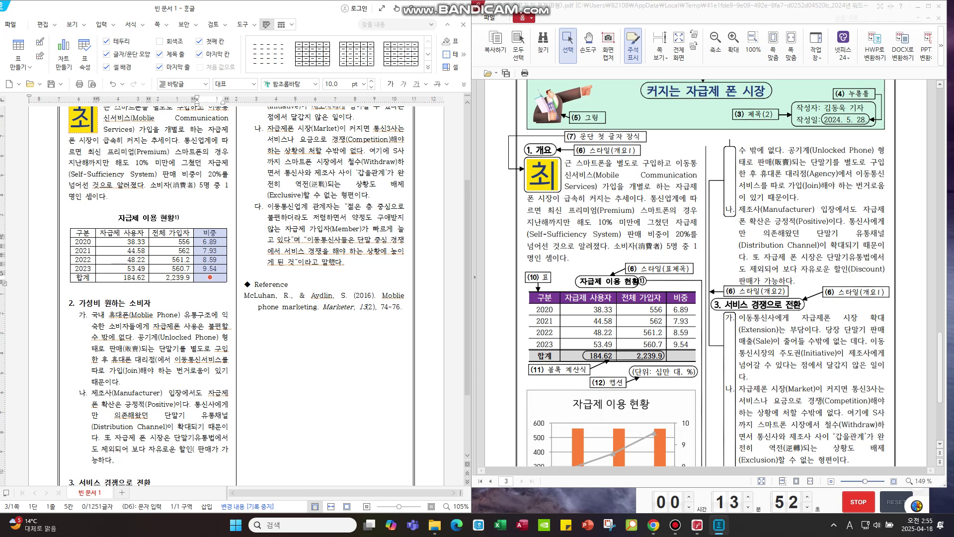
key("shift+Left")
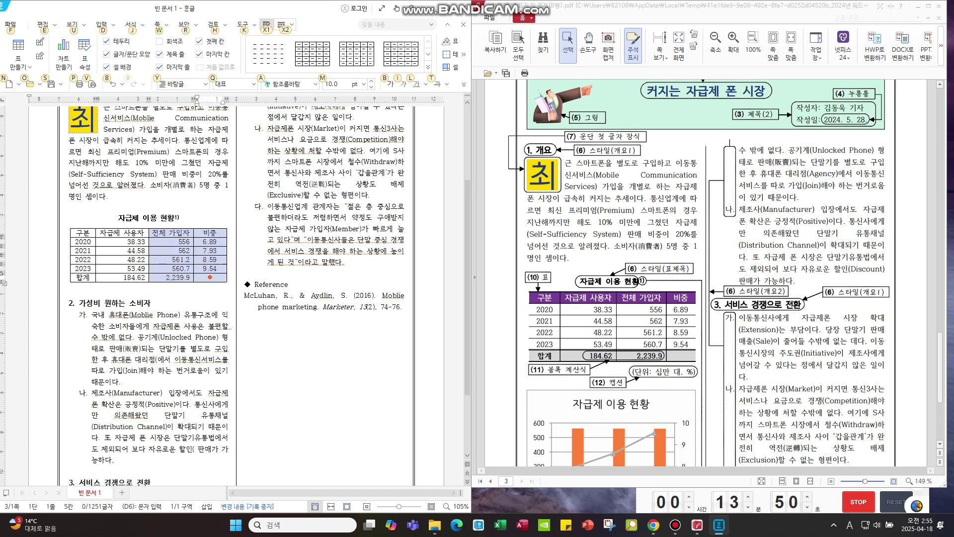
key("Escape")
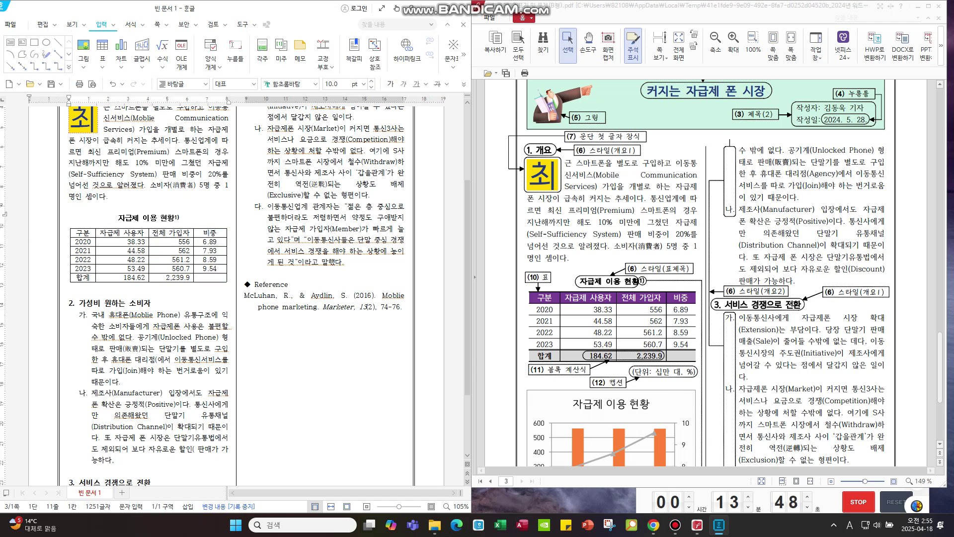
left_click_drag(173, 232, 172, 277)
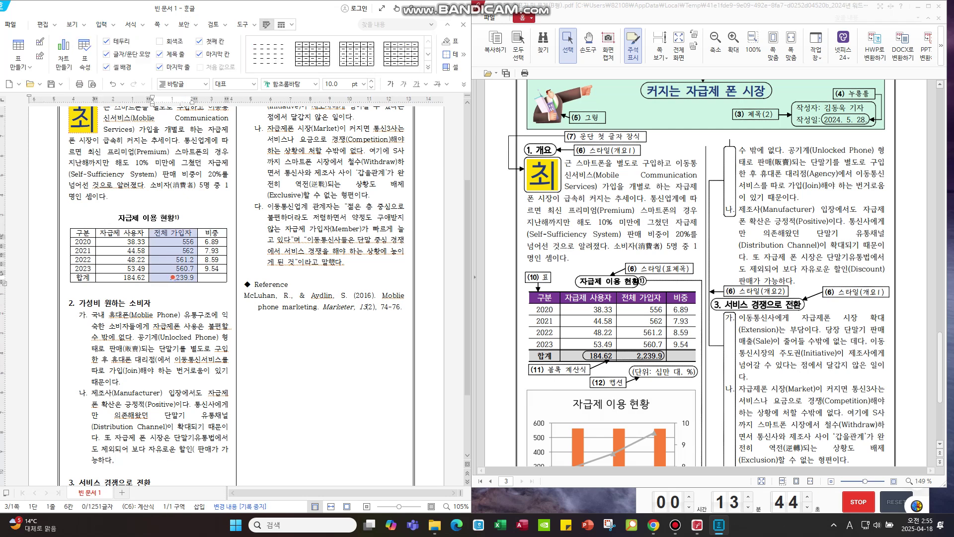
left_click_drag(80, 233, 211, 277)
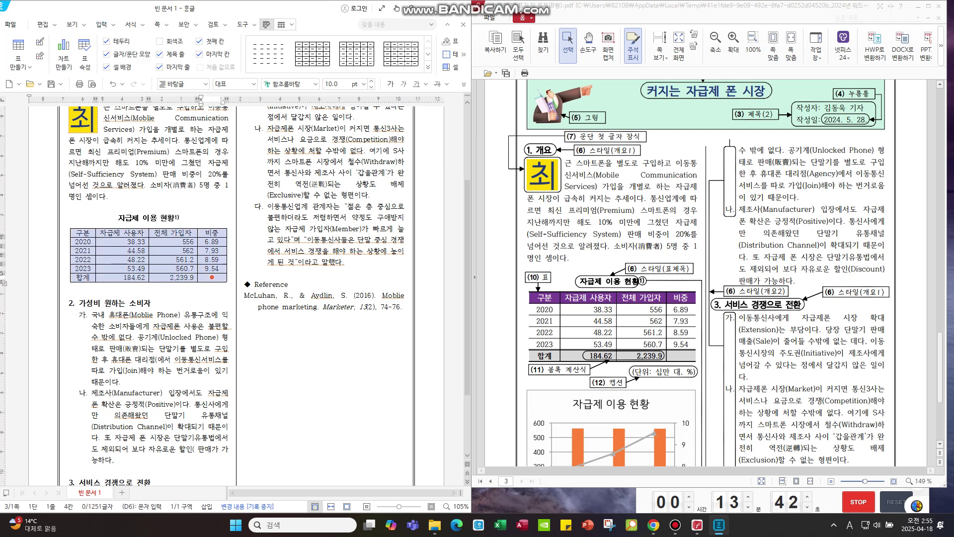
- Set the table's left and right cell margins to 2 mm in table properties
key("p")
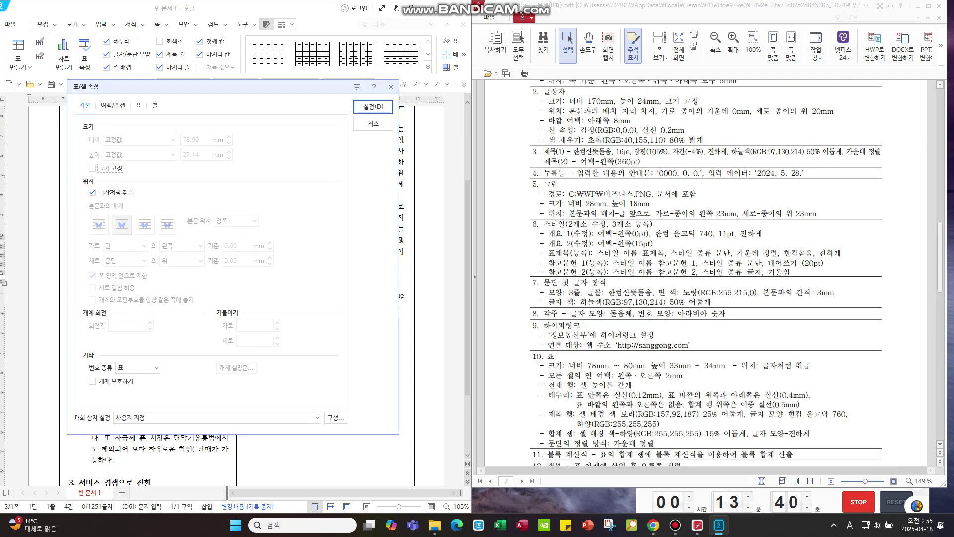
key("ctrl+Tab")
key("ctrl+Tab")
scroll(705, 273, "down", 2)
scroll(705, 273, "down", 1)
left_click(611, 236)
left_click(120, 269)
type("2")
key("Tab")
type("2")
key("Return")
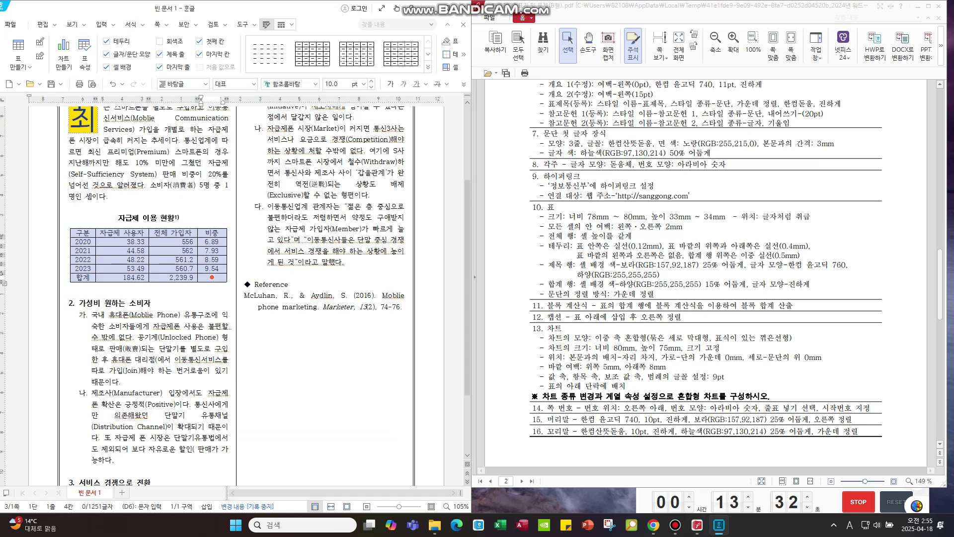
- Change the table's border line type in Cell Border/Background
key("l")
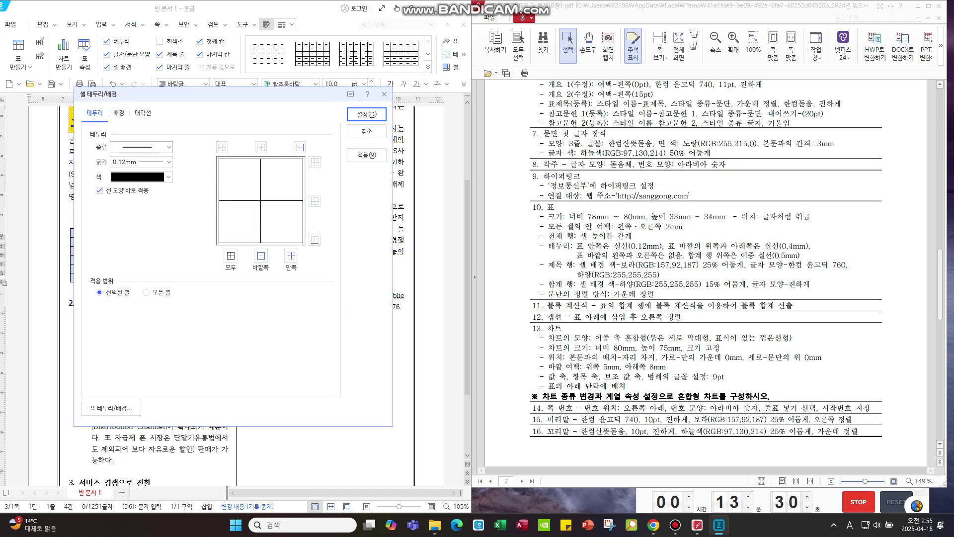
key("Return")
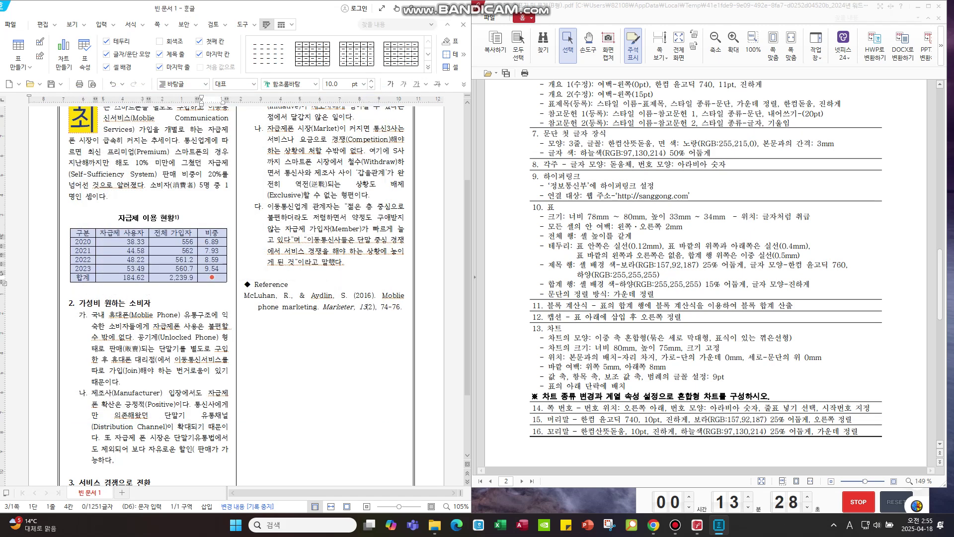
key("l")
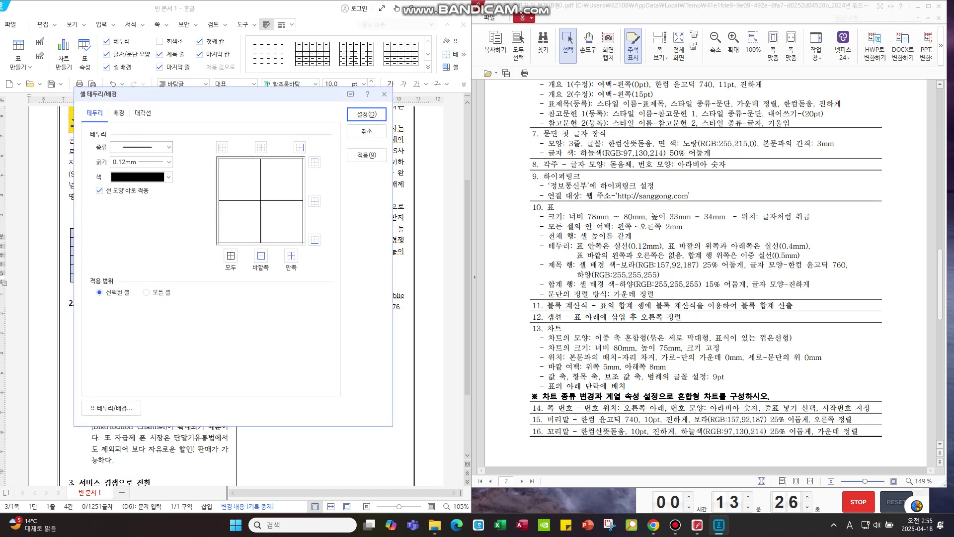
key("Tab")
key("shift+Tab")
key("alt+Down")
key("Down")
key("Return")
key("Return")
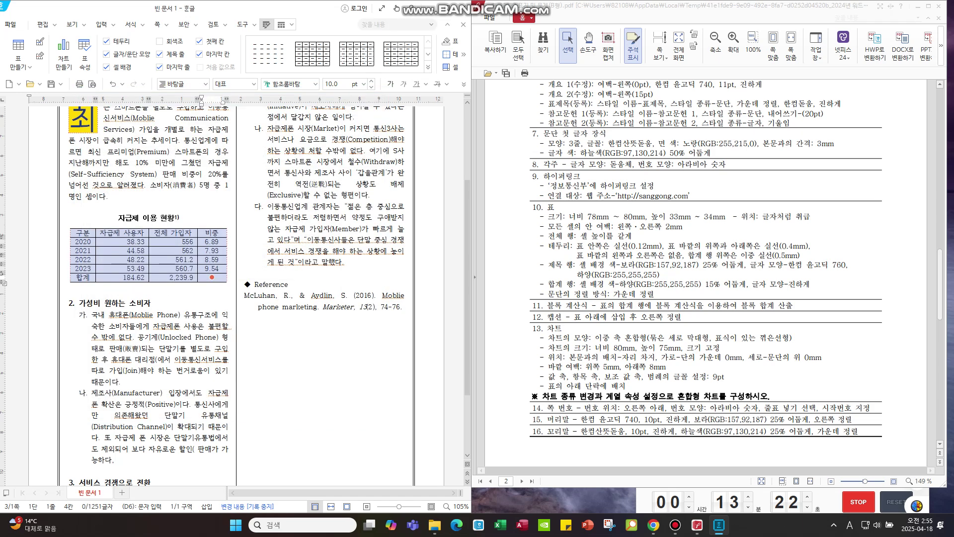
- Give the table solid 0.4 mm top and bottom borders
key("l")
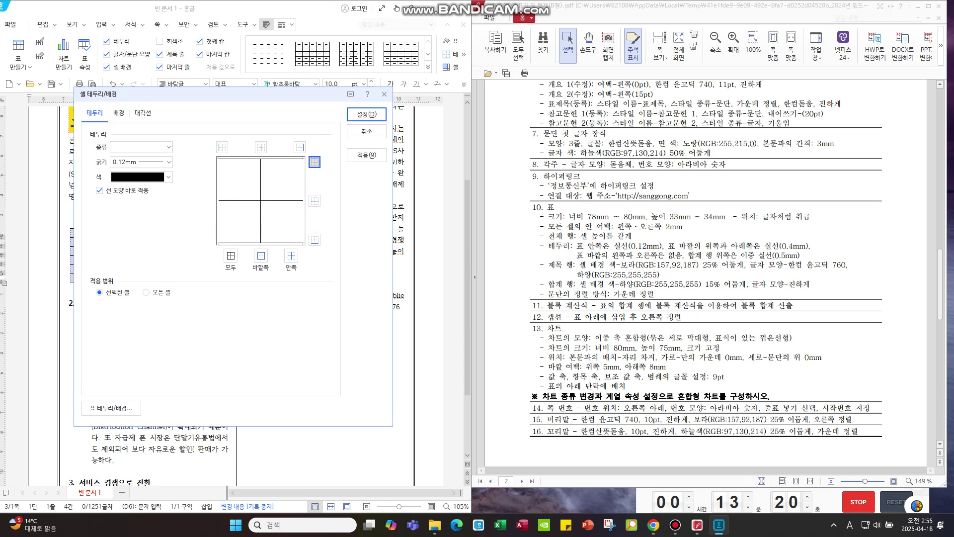
key("alt+Tab")
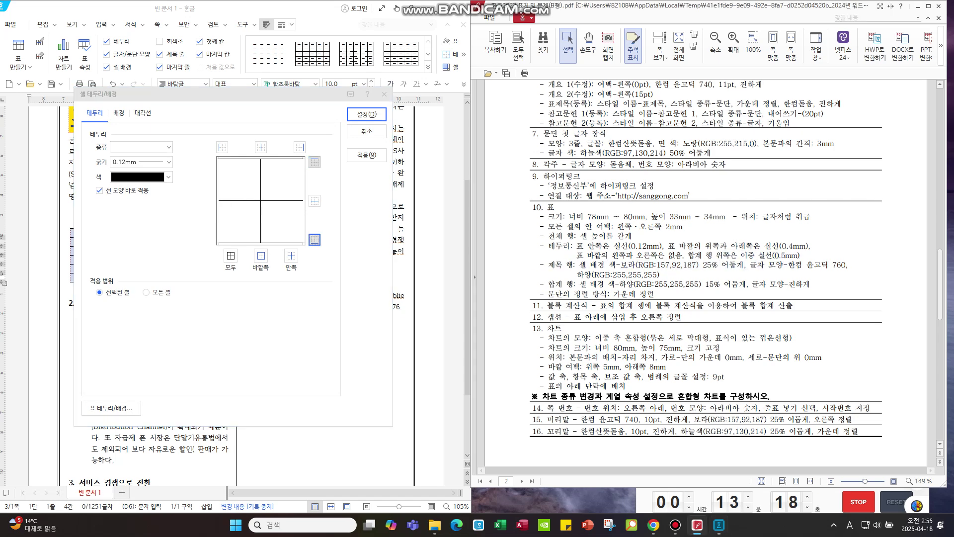
key("alt+Tab")
key("alt+Down")
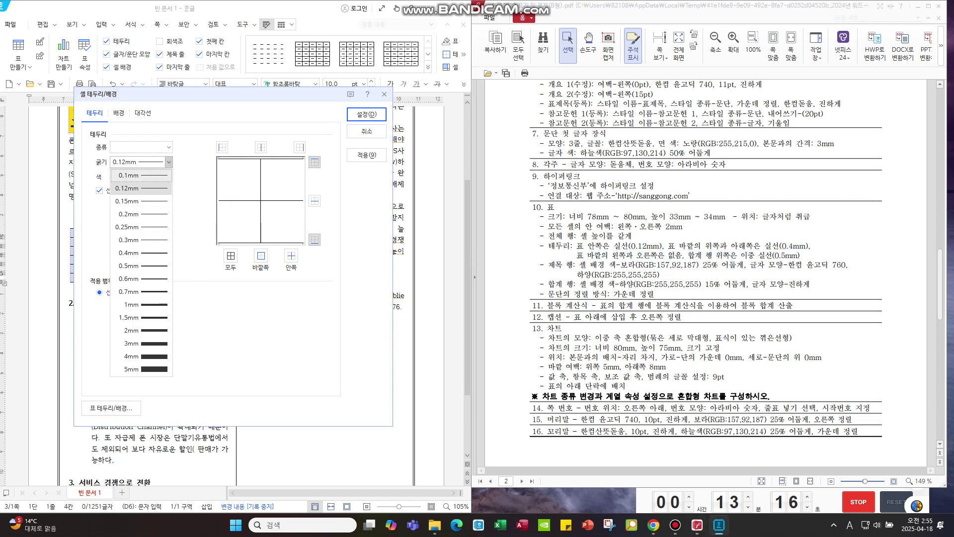
key("shift+Tab")
key("alt+Down")
key("Return")
key("Tab")
key("alt+Down")
key("Down")
key("Down")
key("Down")
key("Return")
key("Return")
- Put a double line on the top edge of the 합계 row
key("F9")
key("Escape")
key("ctrl+z")
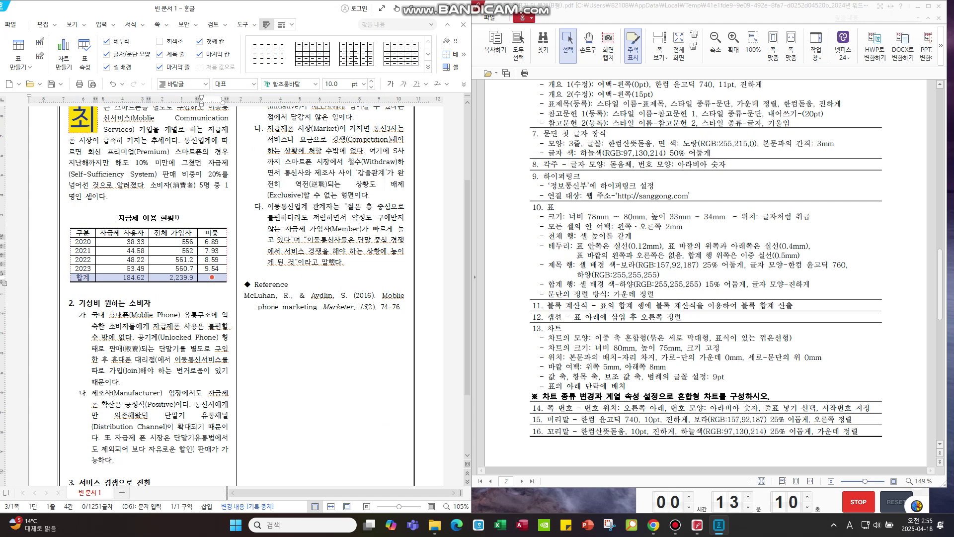
key("l")
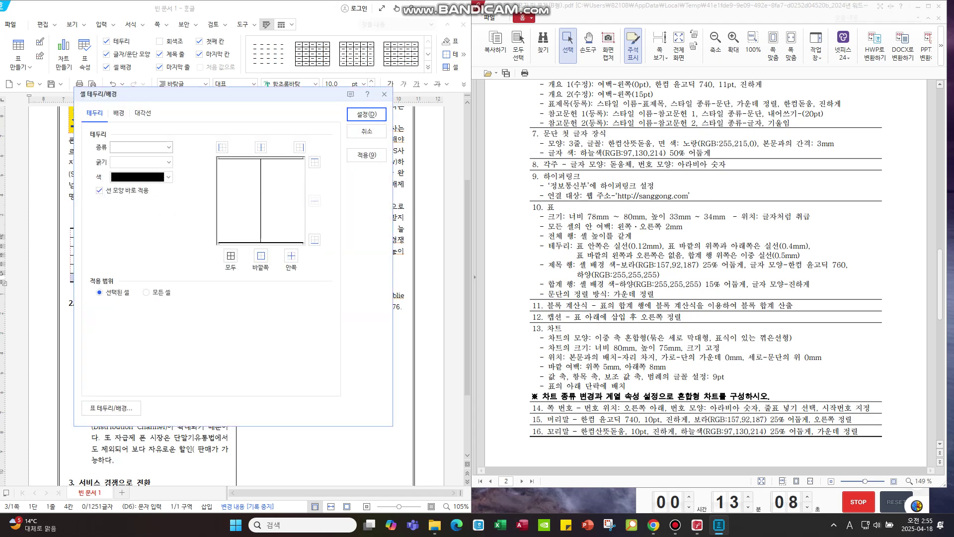
key("alt+Down")
key("Down")
key("Down")
key("Down")
key("Return")
key("Tab")
key("Tab")
key("space")
key("Return")
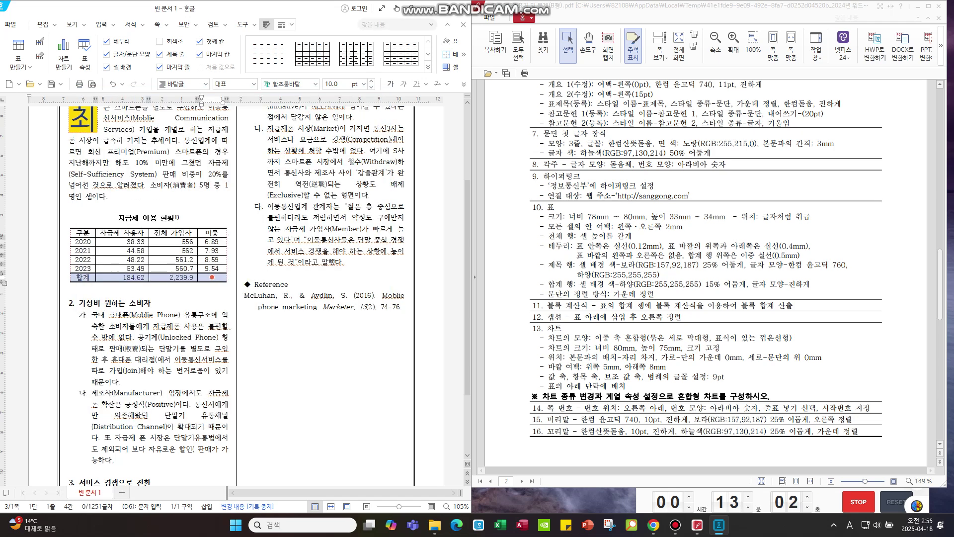
- Fill the 합계 row with a light grey solid colour
key("c")
key("Down")
left_click(718, 305)
left_click(167, 169)
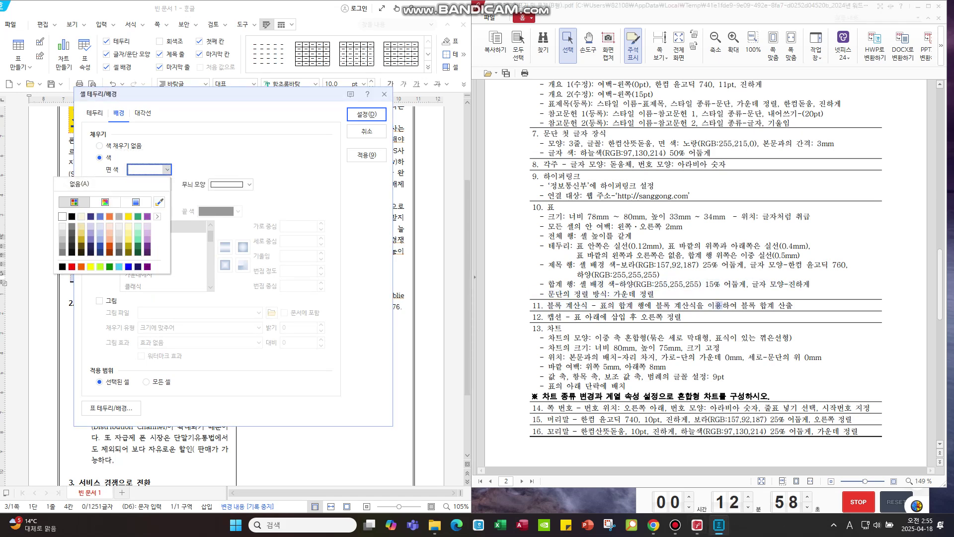
left_click(62, 233)
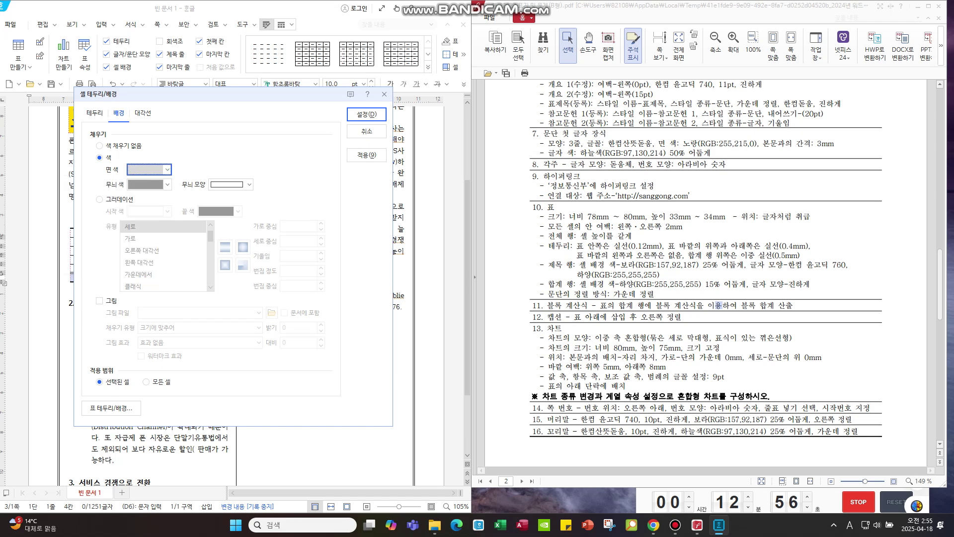
key("Return")
- Select the header row and fill it with purple
left_click_drag(83, 232, 212, 232)
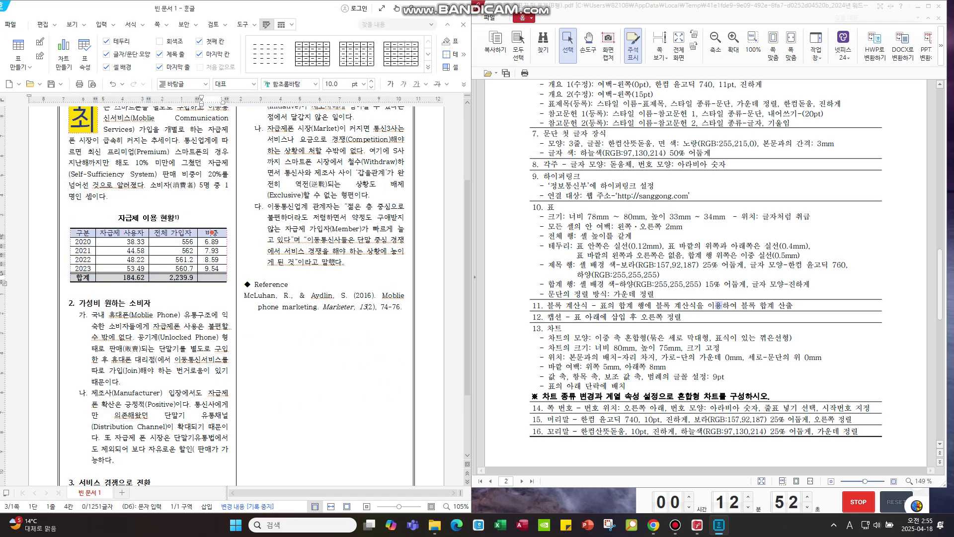
key("c")
key("Down")
key("Tab")
key("alt+Down")
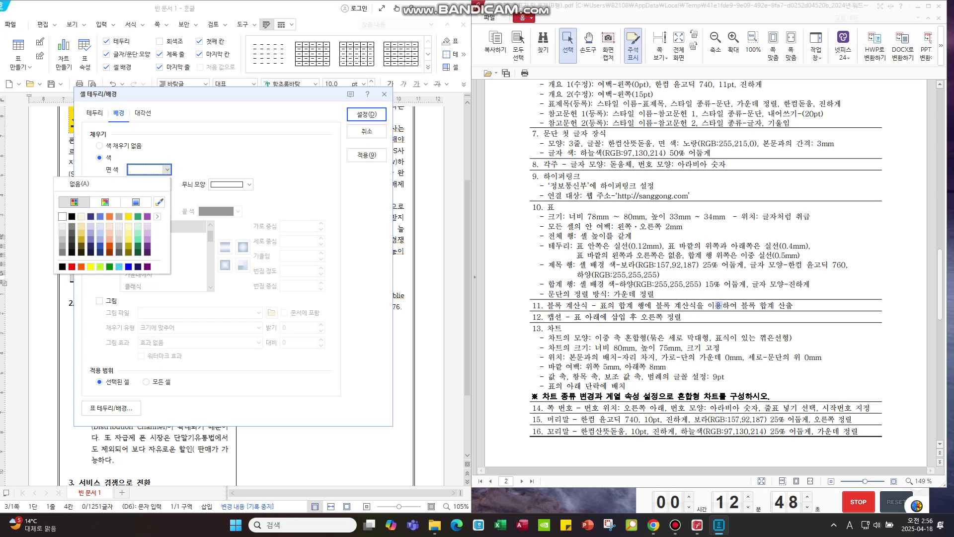
key("Down")
key("Down")
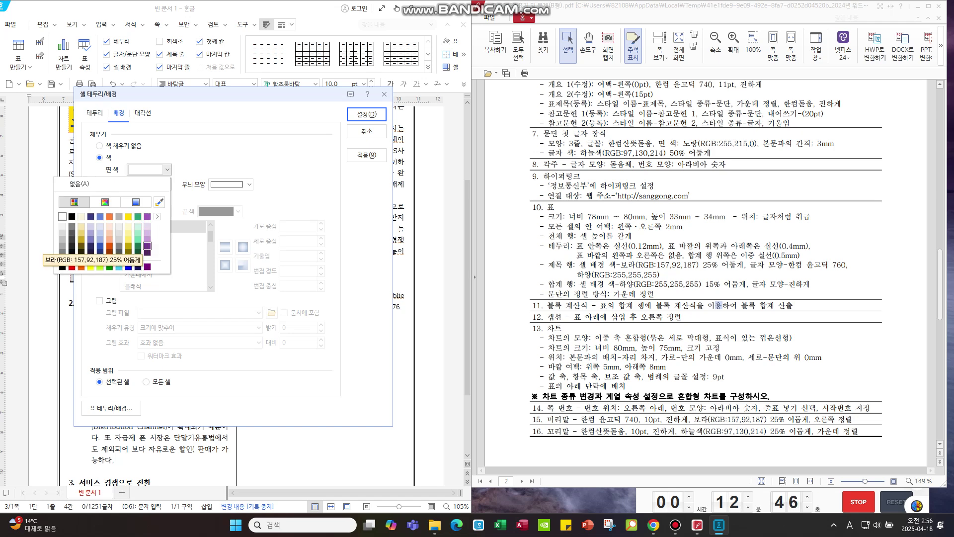
key("Return")
key("Return")
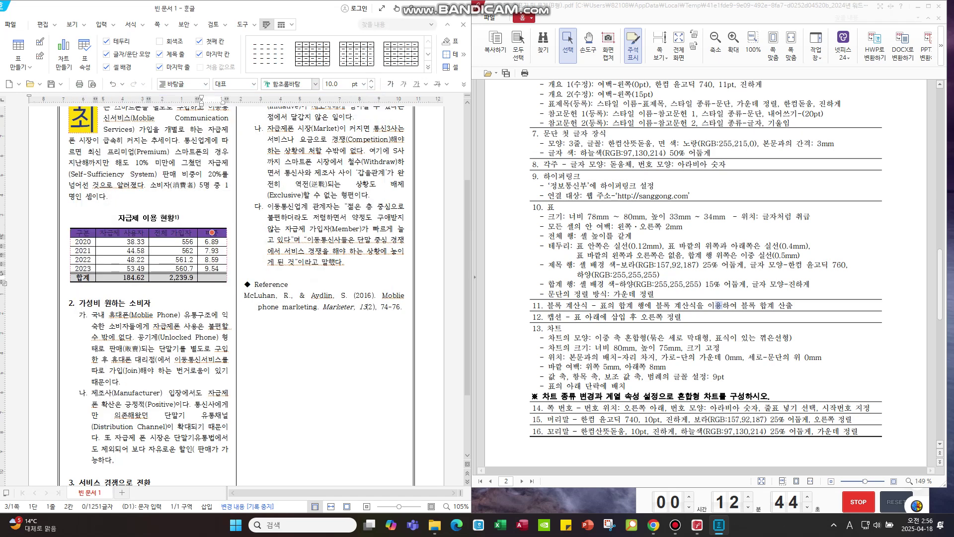
- Set the header row font to 한컴 고딕
key("alt+shift+f")
type("한컴윤고")
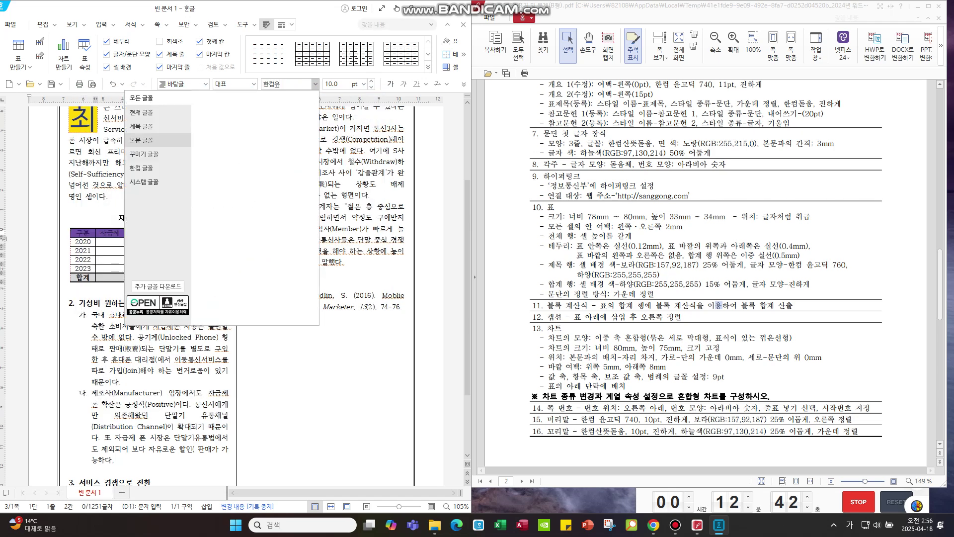
type("디")
key("BackSpace")
type("고딕")
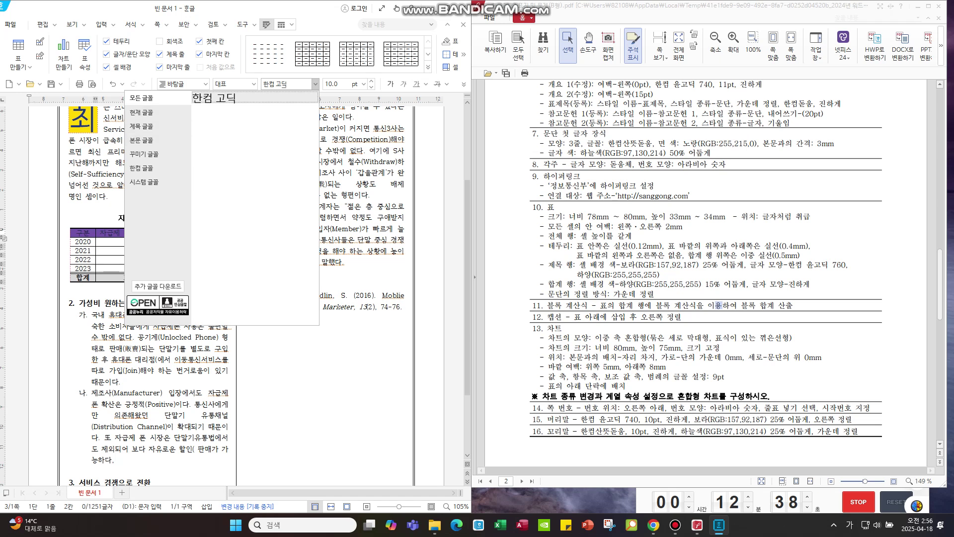
key("Return")
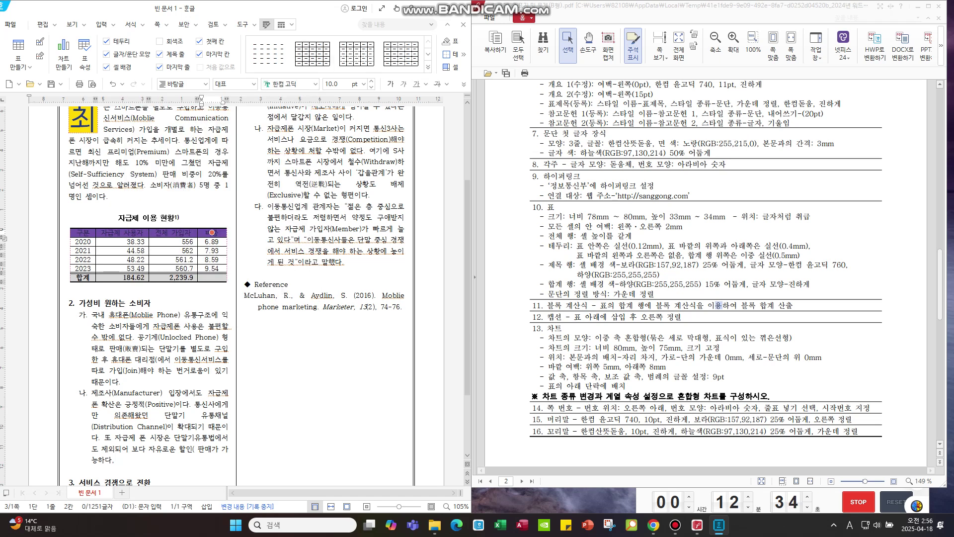
- Make the header row text white
left_click(463, 84)
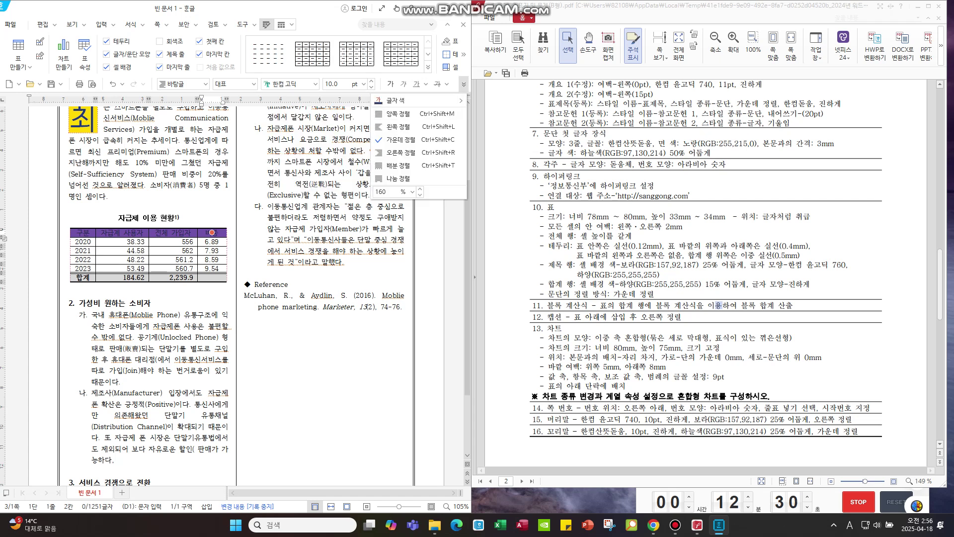
left_click(395, 99)
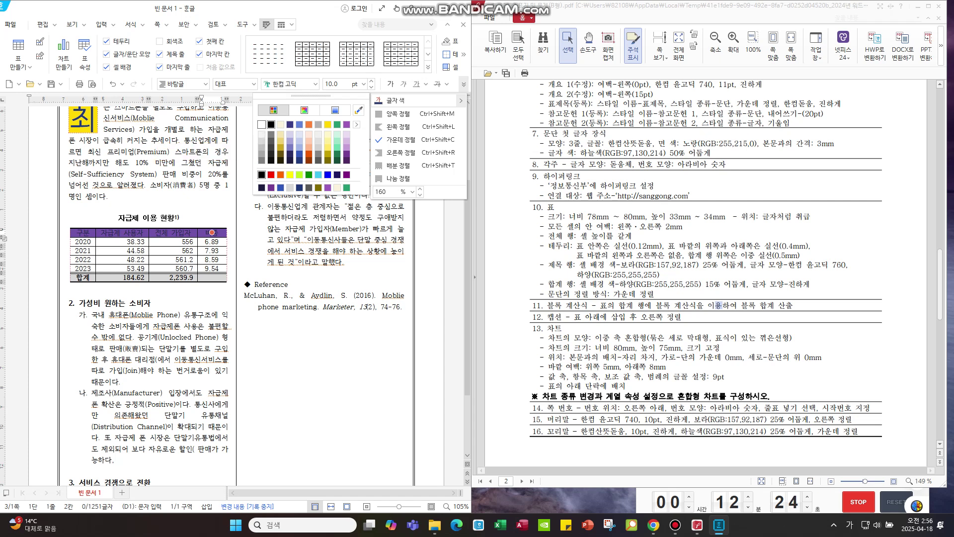
left_click(261, 140)
- Make all table rows evenly taller with Ctrl+Down
scroll(234, 298, "down", 1)
scroll(212, 246, "down", 1)
left_click(212, 246)
key("ctrl+Down")
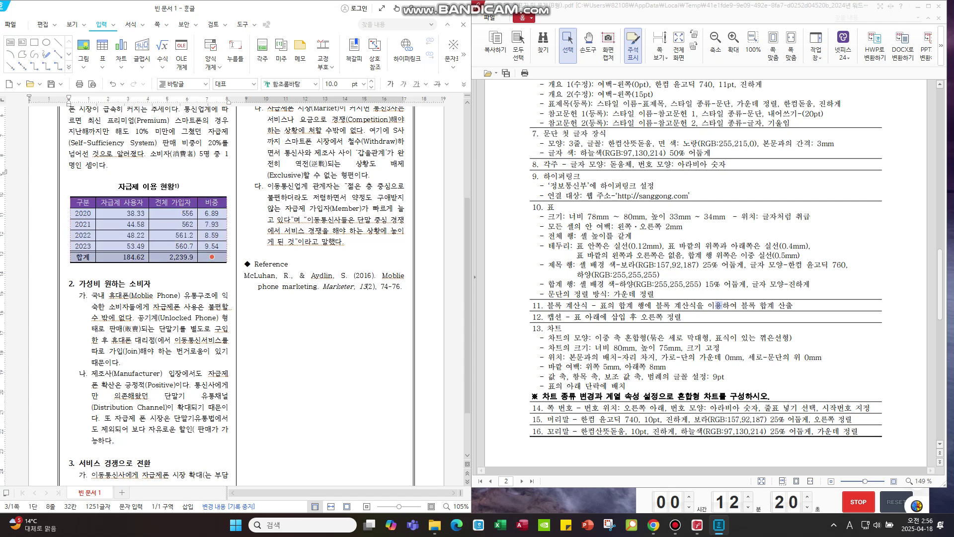
- Apply table properties: placed like a character, 2 mm left and right cell margins
key("p")
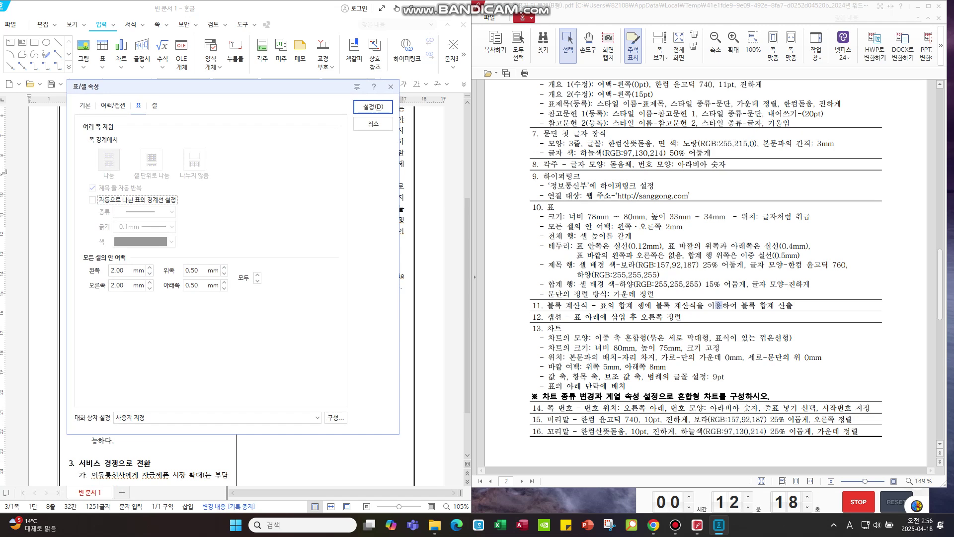
key("ctrl+Tab")
key("ctrl+Tab")
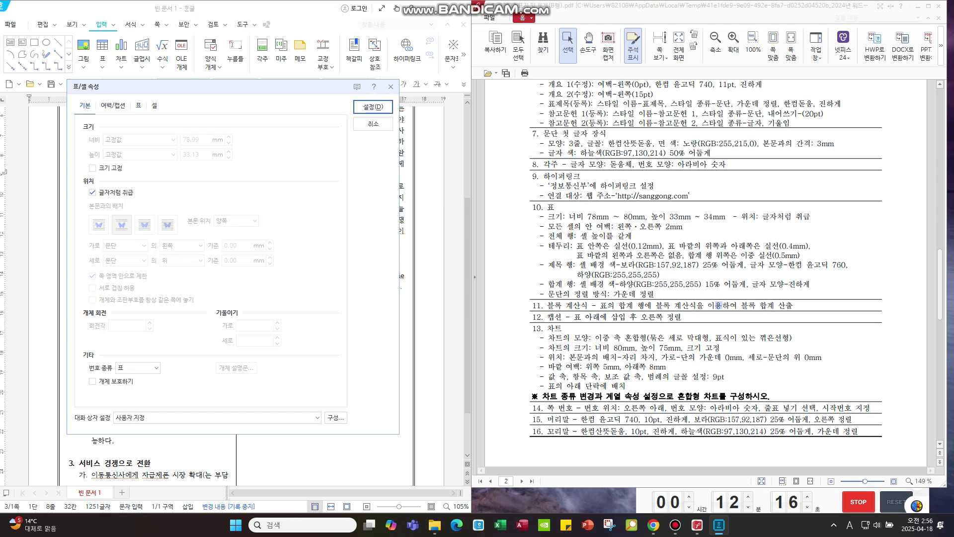
left_click(738, 216)
key("alt+Tab")
key("Return")
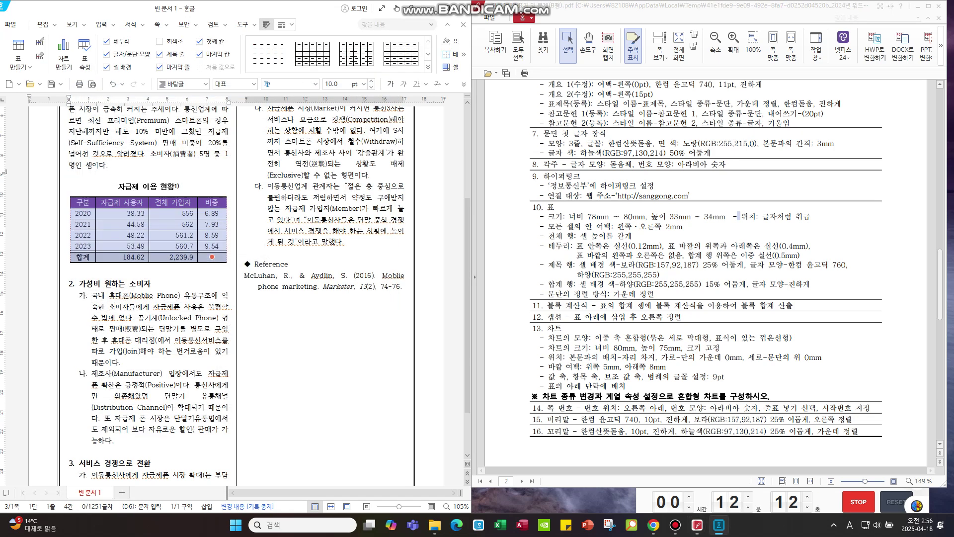
- Leave the table and select the whole table as an object
key("shift+Escape")
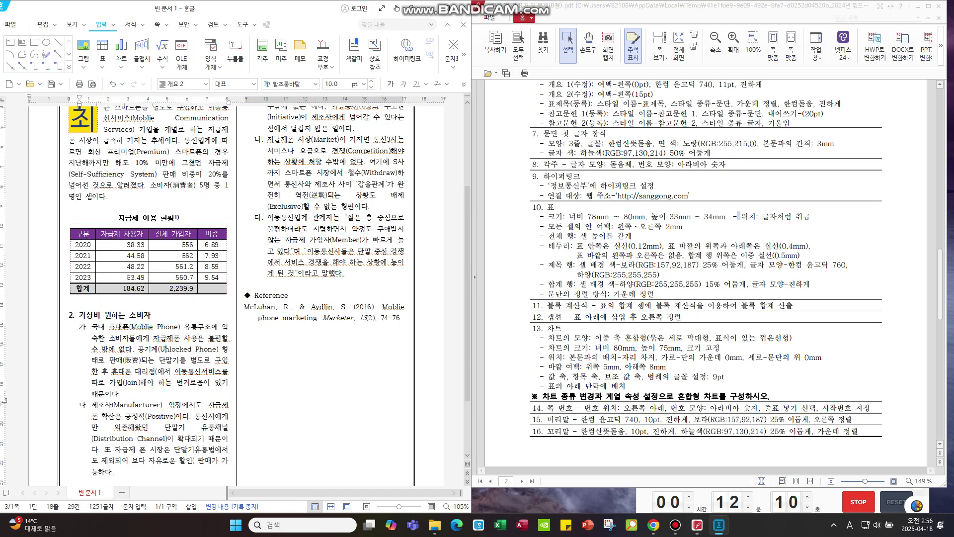
left_click_drag(150, 315, 69, 305)
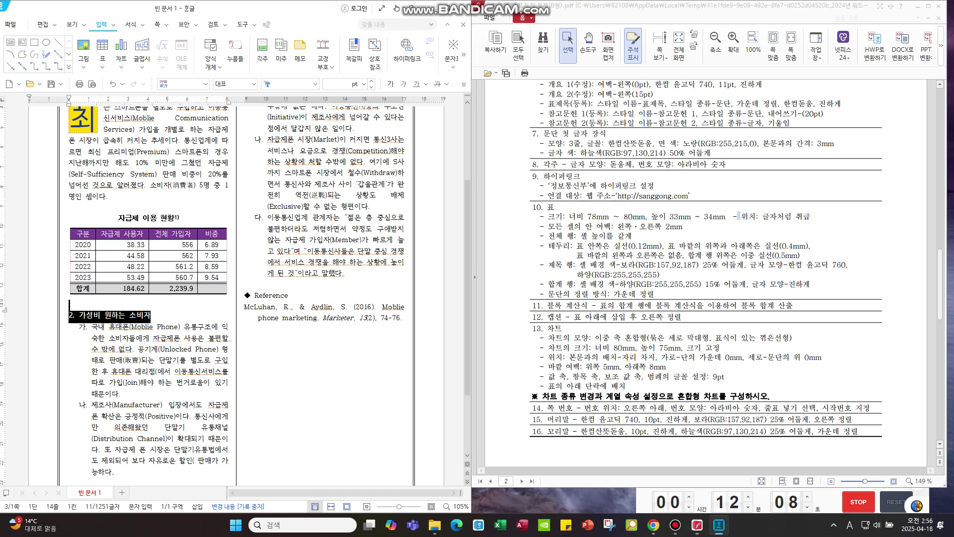
key("F11")
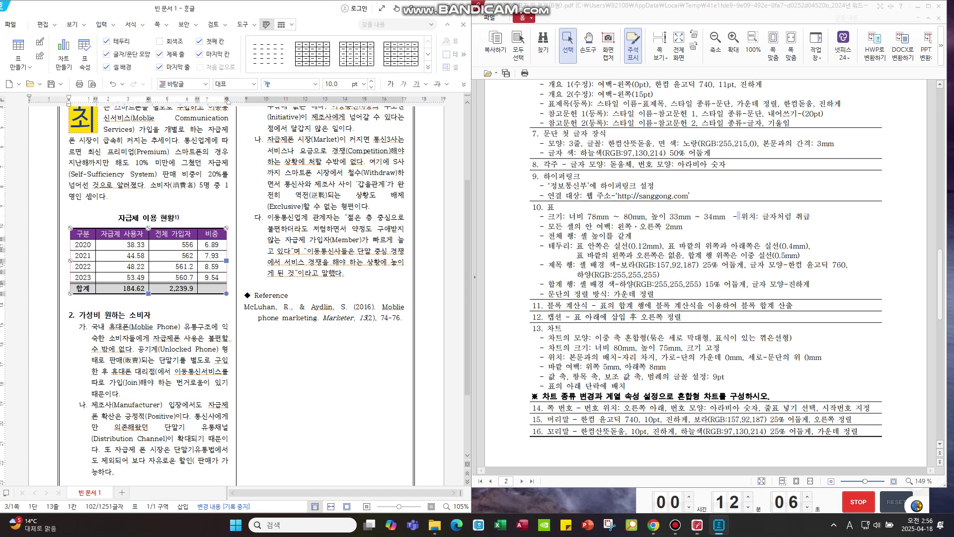
- Add a right-aligned caption '(단위: 십만 대, %)' below the table
right_click(225, 258)
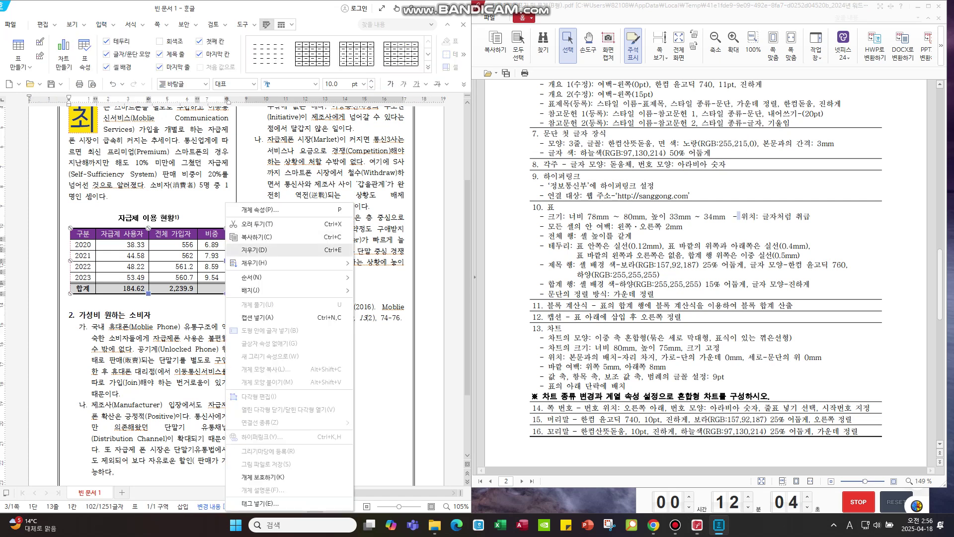
left_click(278, 318)
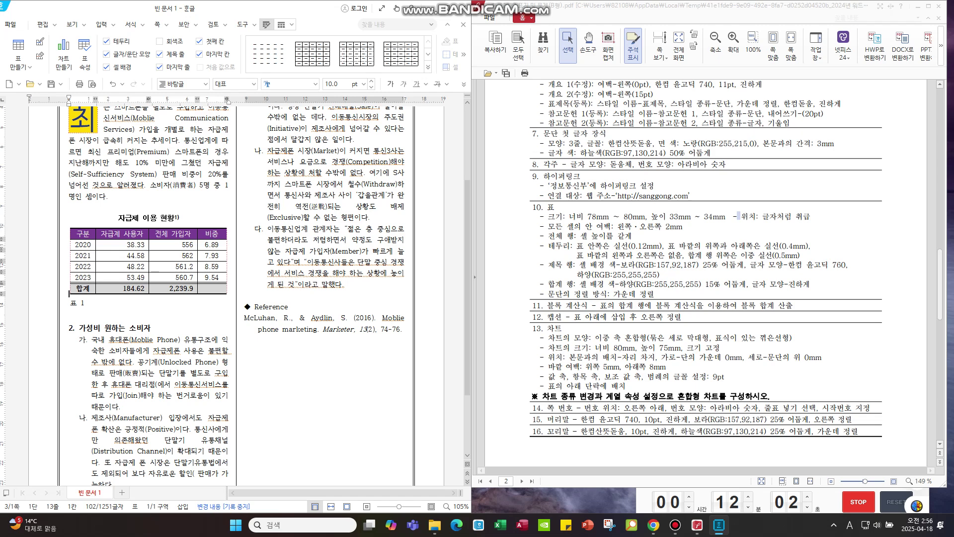
key("ctrl+z")
type("단위:")
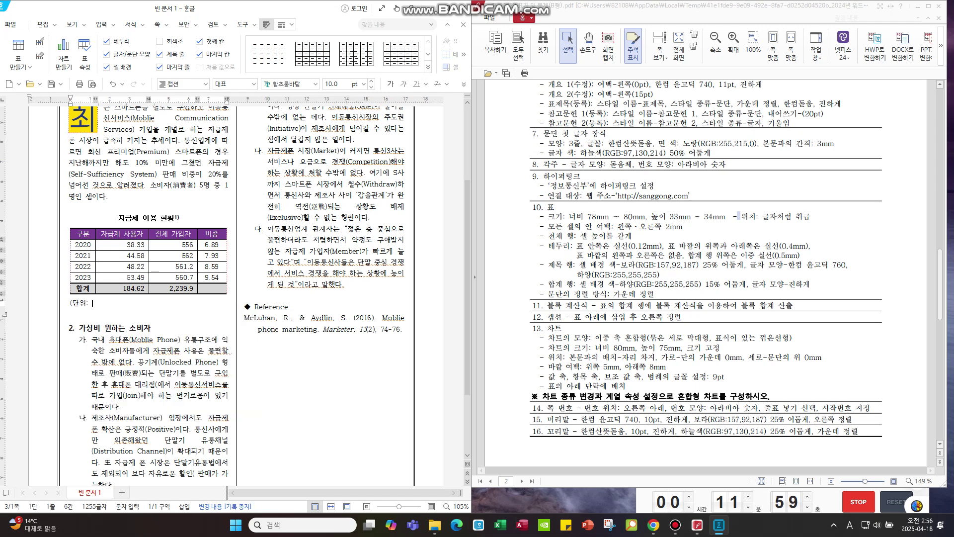
scroll(710, 274, "down", 5)
type("십만 대, %")
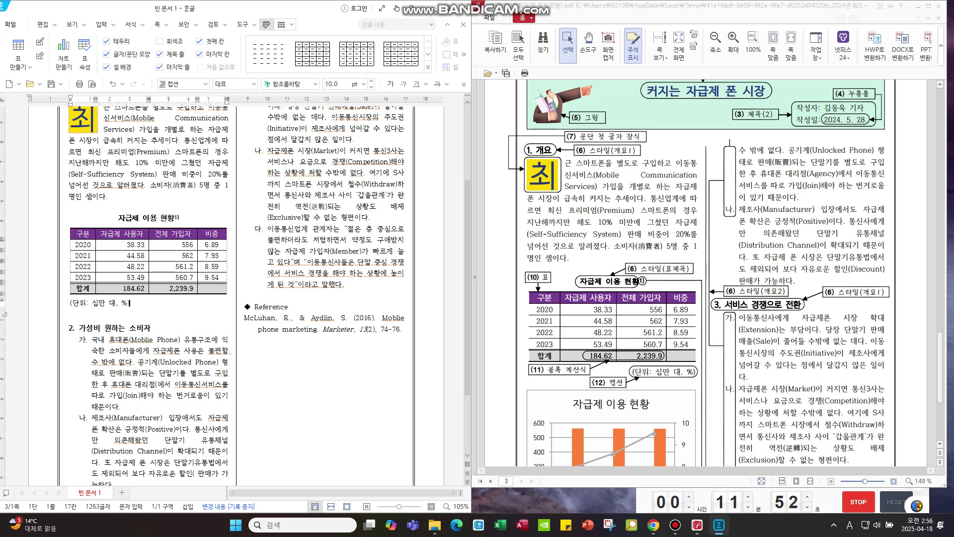
left_click(463, 84)
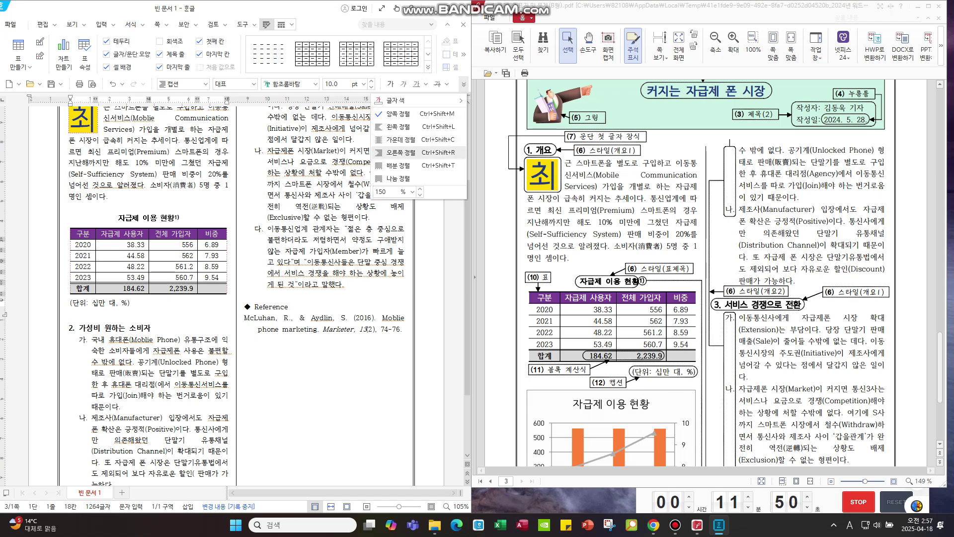
left_click(397, 153)
- Place the caret in the table at the 비중 header cell
left_click(127, 328)
scroll(705, 273, "down", 5)
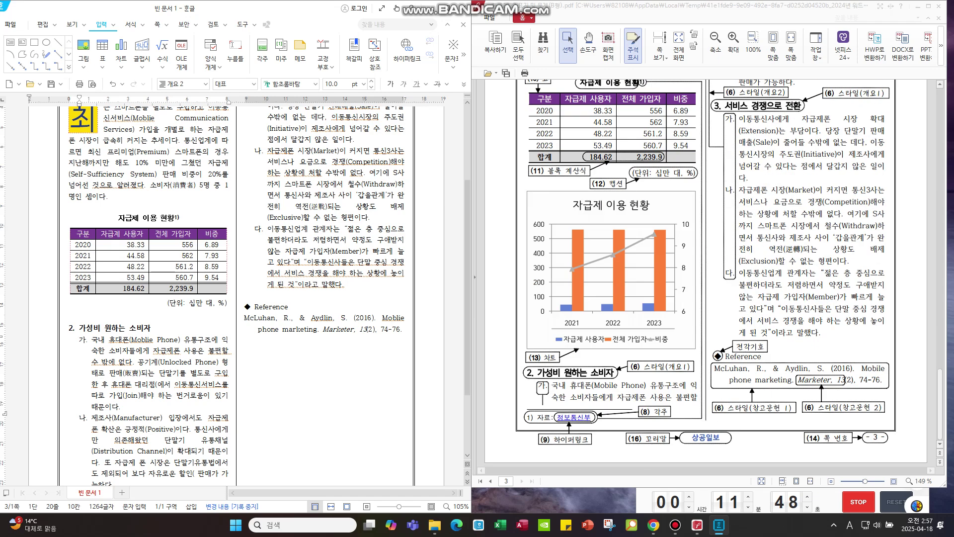
scroll(103, 384, "up", 1)
scroll(705, 273, "up", 4)
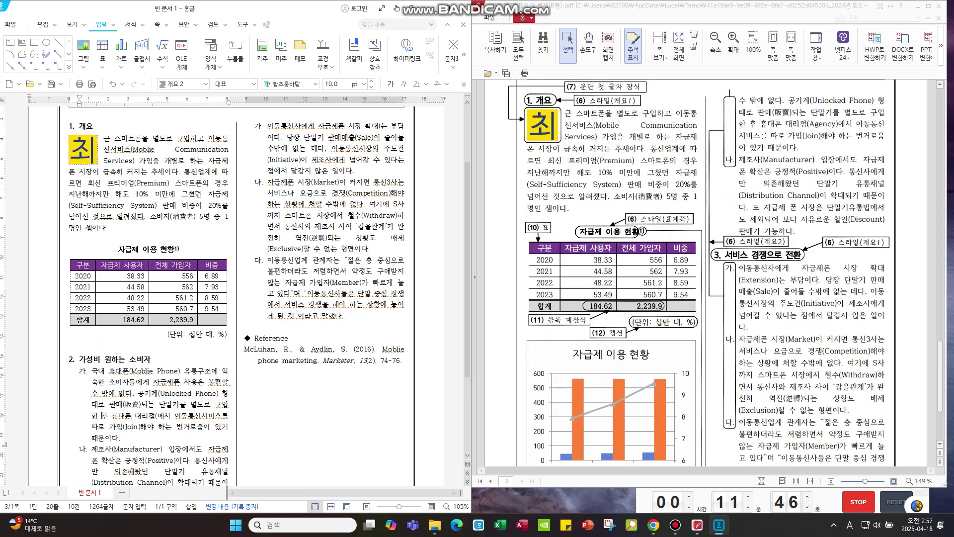
left_click(156, 384)
scroll(706, 274, "down", 1)
scroll(156, 384, "down", 1)
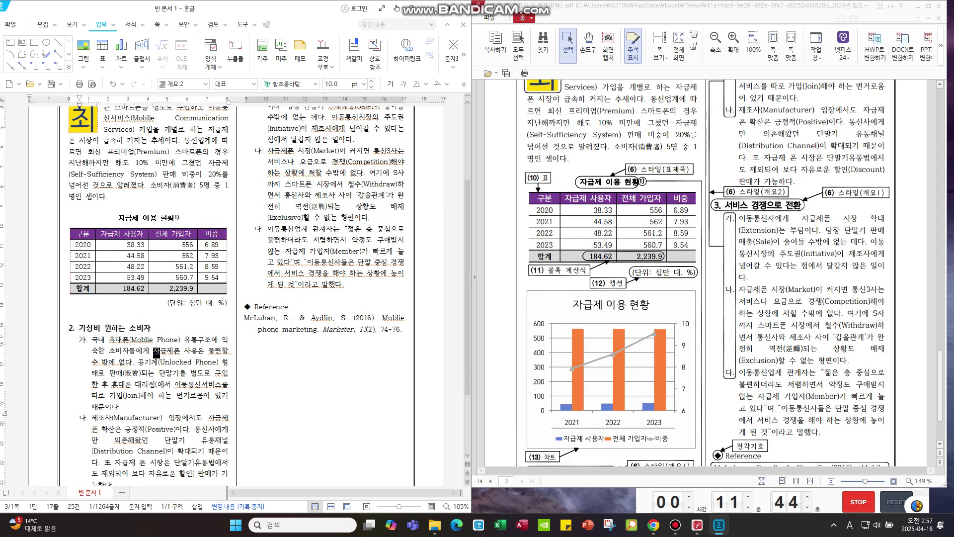
left_click(212, 288)
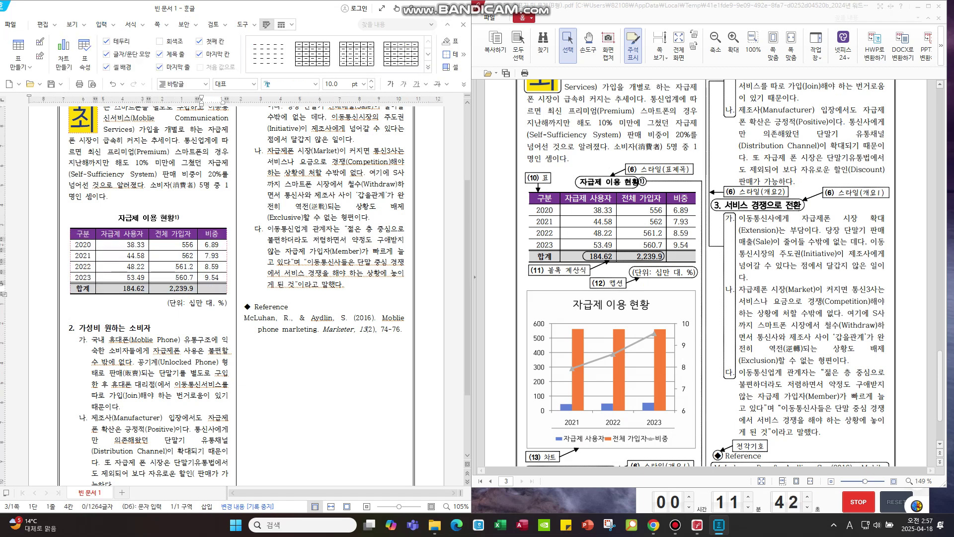
left_click(212, 234)
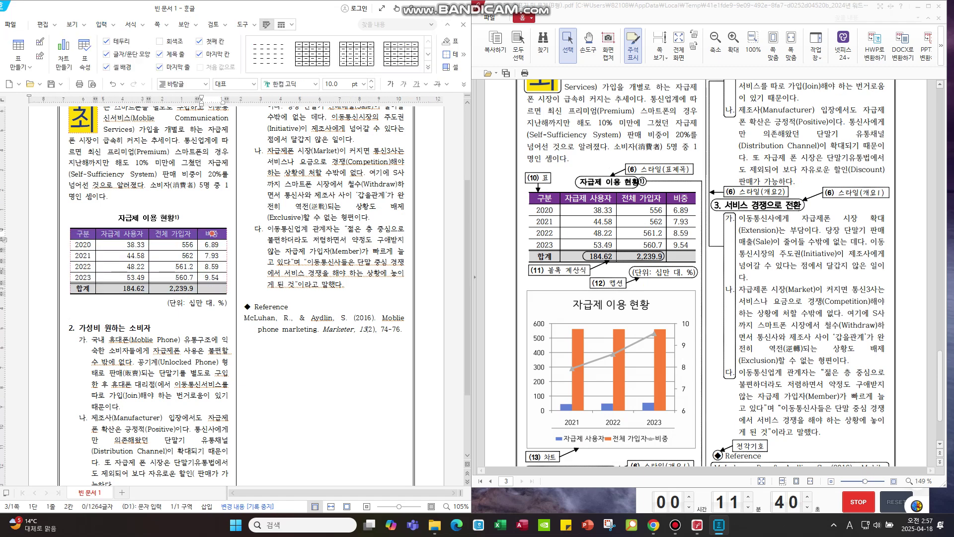
- Insert, then delete, a column chart from the header and 2021–2023 rows
left_click_drag(212, 234, 212, 277)
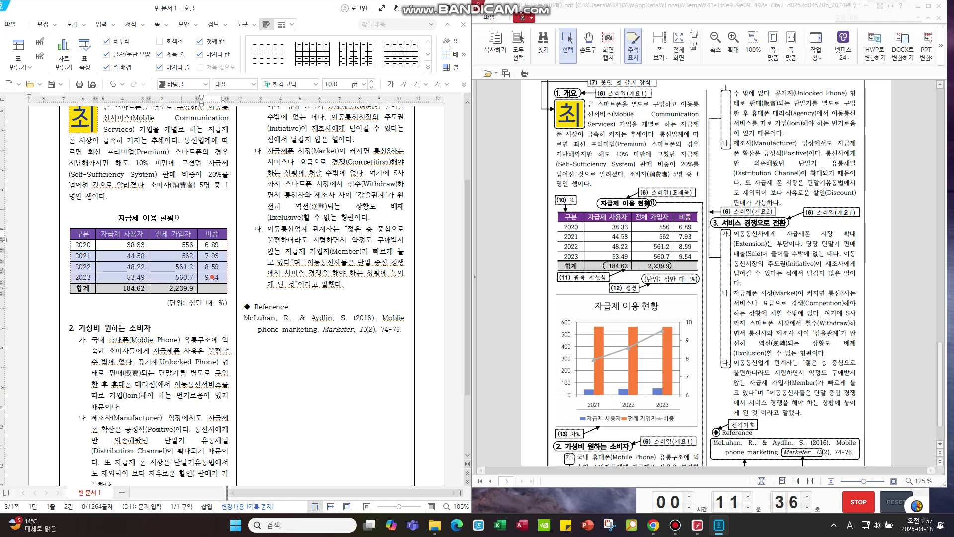
right_click(140, 254)
mouse_move(190, 490)
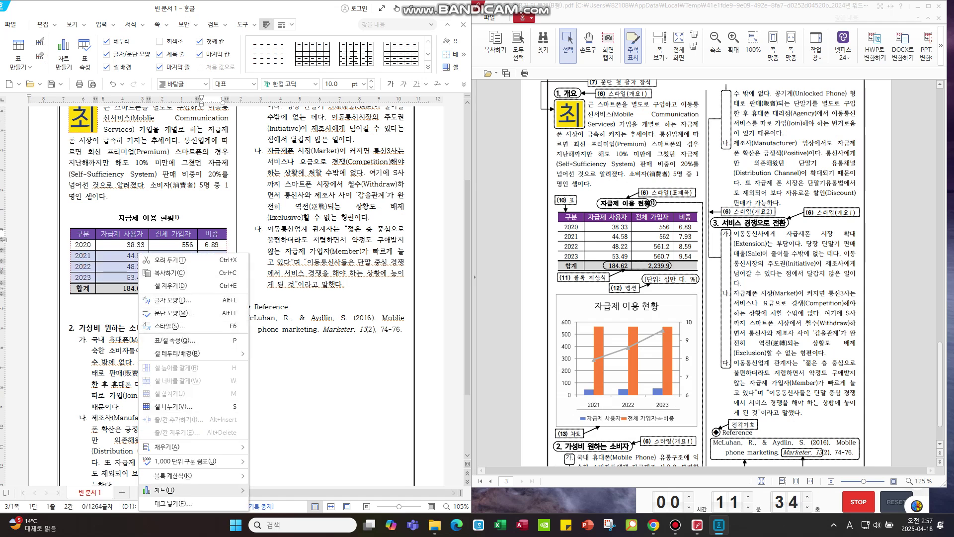
left_click(271, 382)
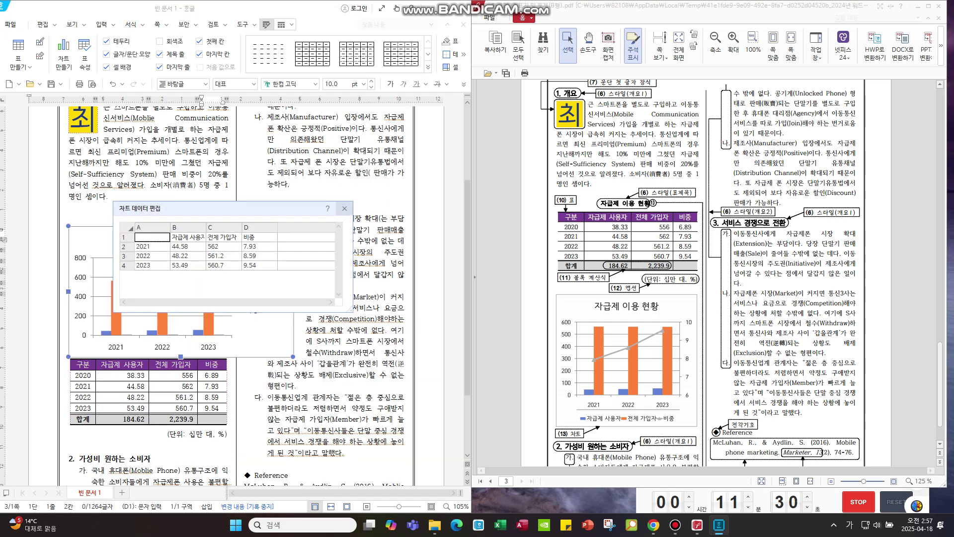
left_click(345, 208)
key("Delete")
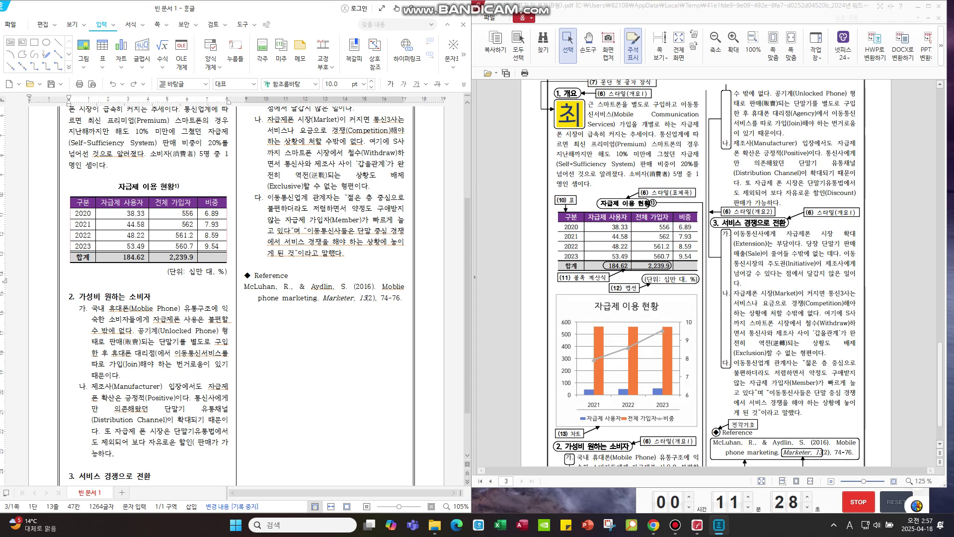
- Add a blank line before section 2 and reinsert the 세로 막대형 chart from the reselected rows
key("Return")
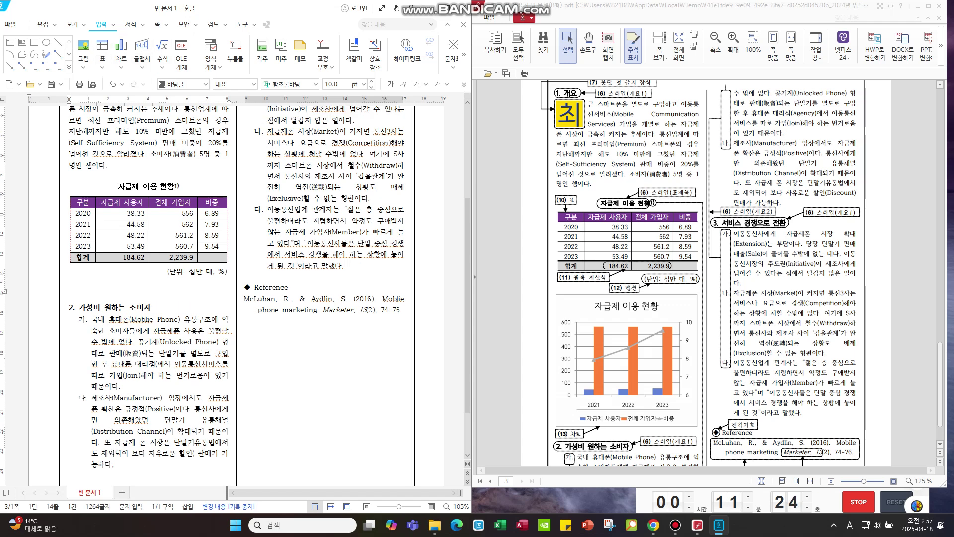
left_click_drag(212, 202, 213, 245)
right_click(212, 245)
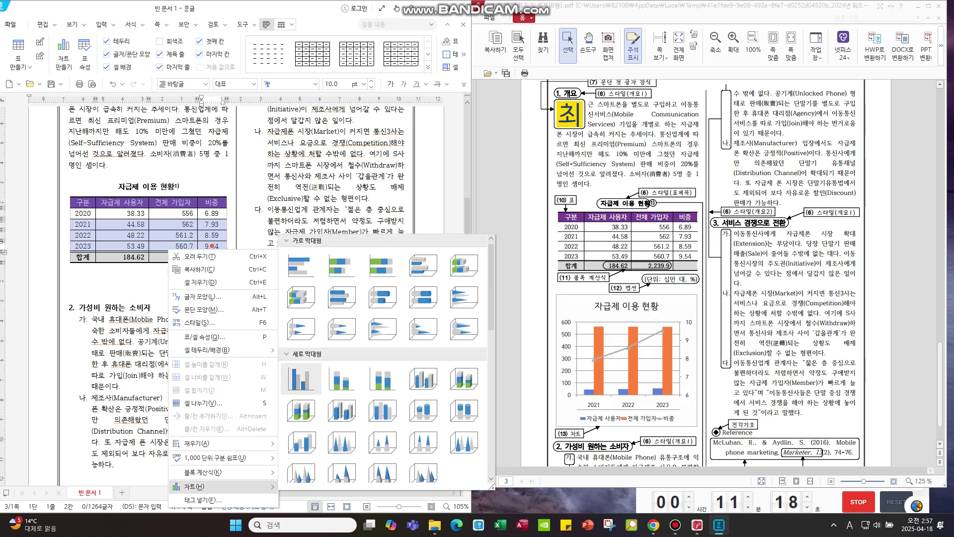
left_click(301, 379)
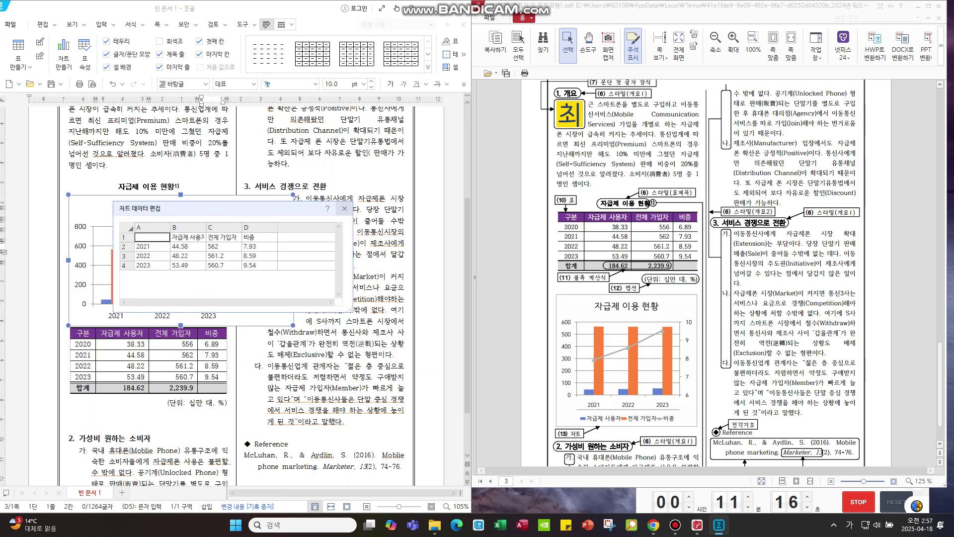
- Move the column chart below the table's unit caption and open its 개체 속성
left_click(344, 209)
scroll(344, 208, "down", 2)
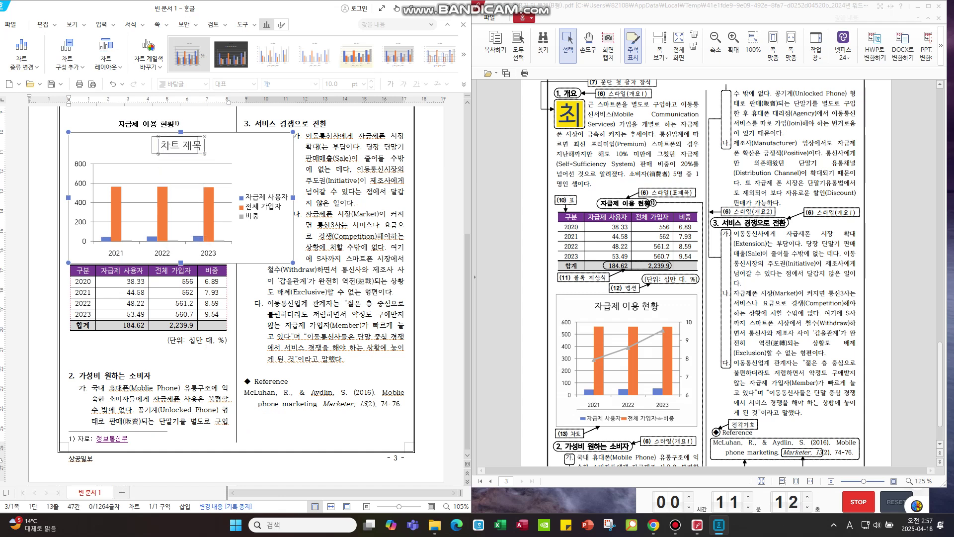
left_click(174, 146)
left_click_drag(174, 149, 182, 237)
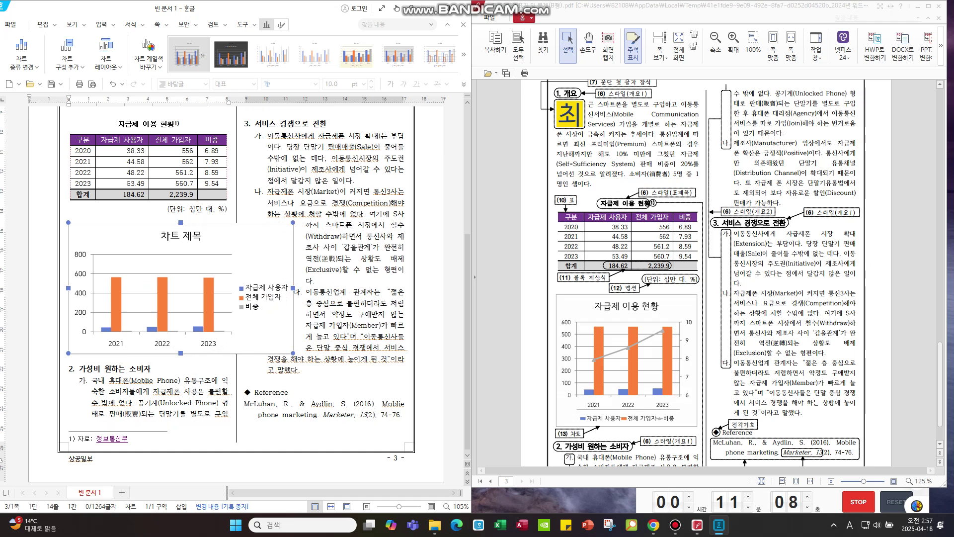
key("Escape")
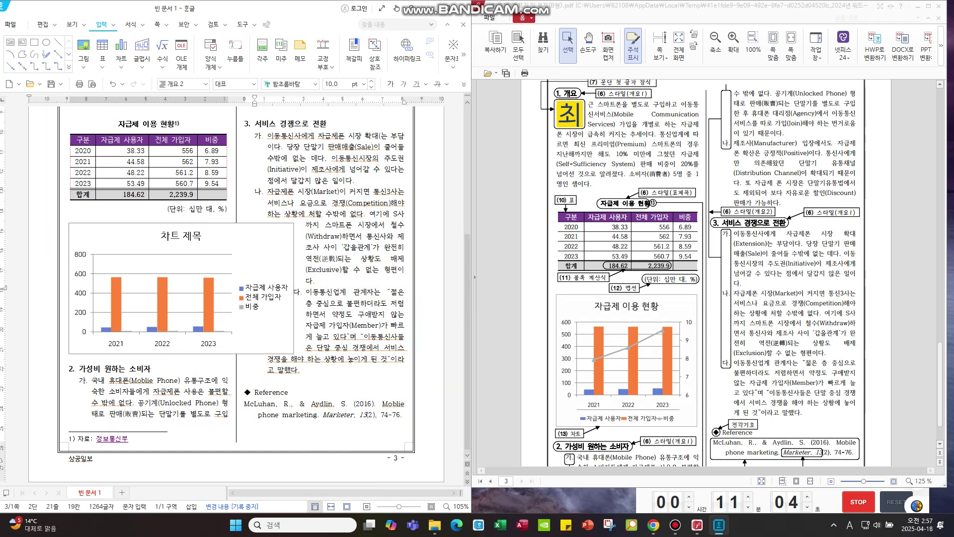
left_click(182, 237)
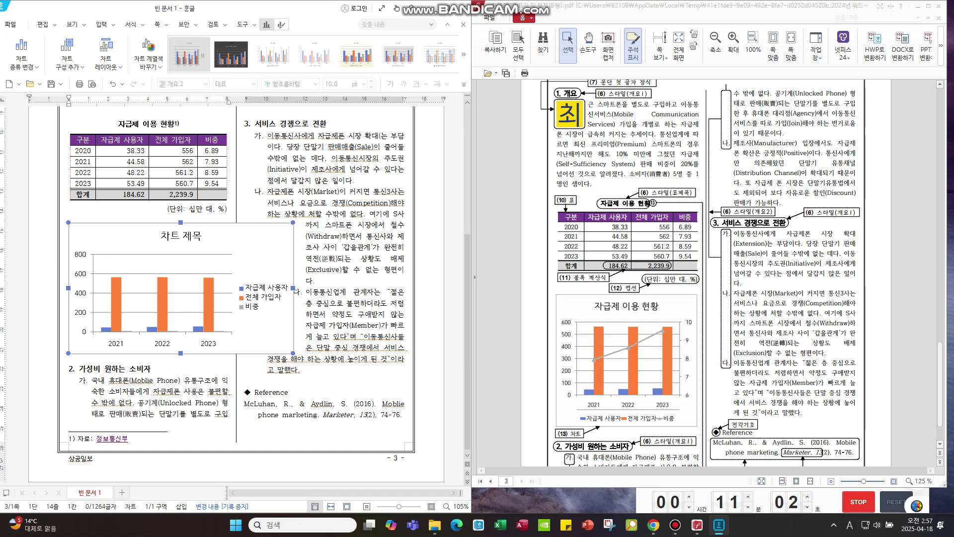
key("p")
scroll(706, 273, "up", 10)
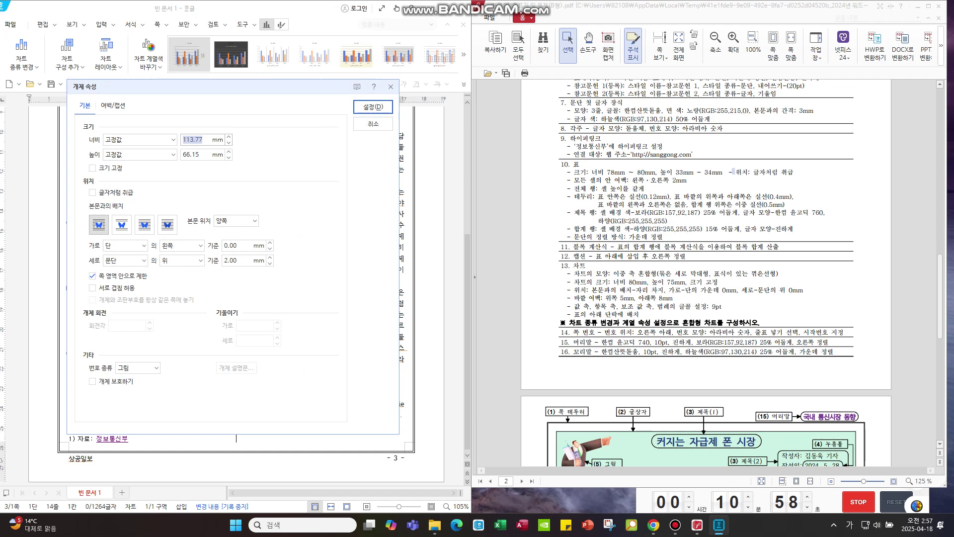
- Make the chart 80 × 75 mm, size-fixed, 자리 차지, column-centred, vertical offset 0
type("80")
key("Tab")
type("75")
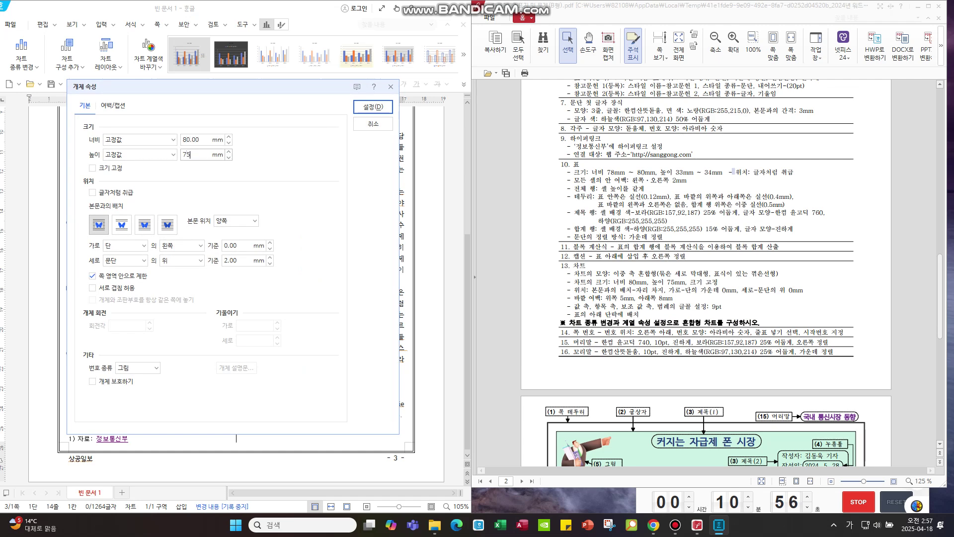
left_click(92, 167)
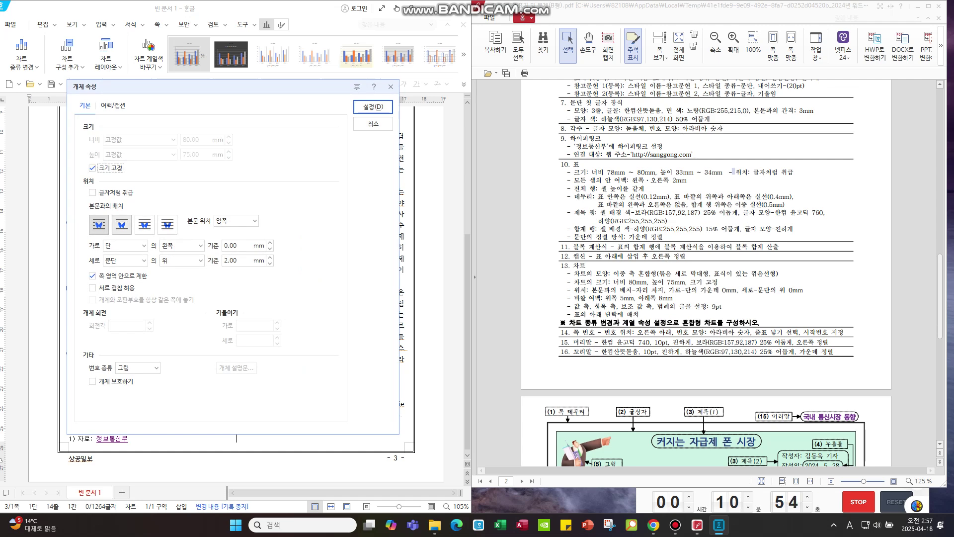
left_click(121, 225)
left_click(182, 246)
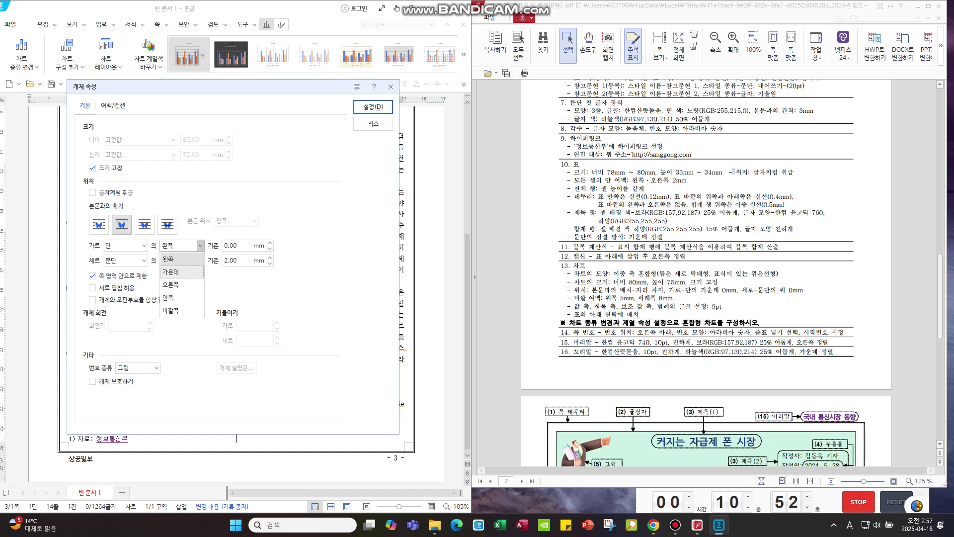
left_click(181, 272)
double_click(238, 260)
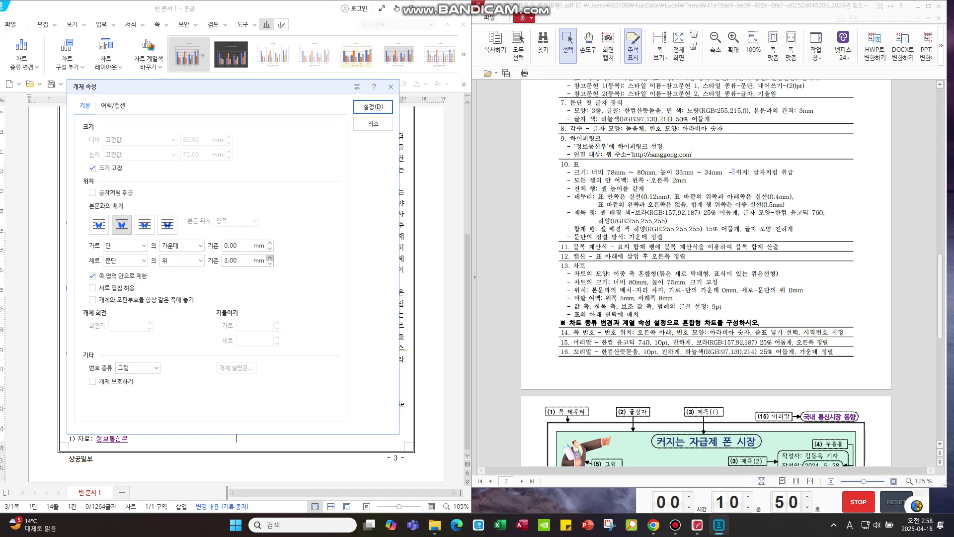
type("0")
- Set the chart's top margin to 5 mm and bottom margin to 8 mm
key("ctrl+Tab")
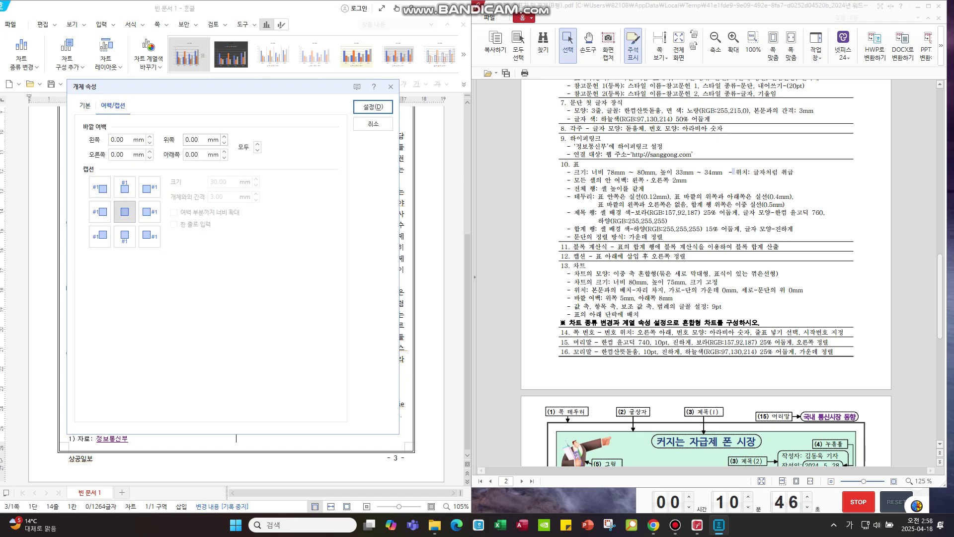
key("BackSpace")
key("BackSpace")
key("BackSpace")
type("5")
key("Tab")
type("8")
key("Return")
- Set the chart legend's 범례 위치 to 아래쪽 in the legend properties
scroll(705, 274, "down", 5)
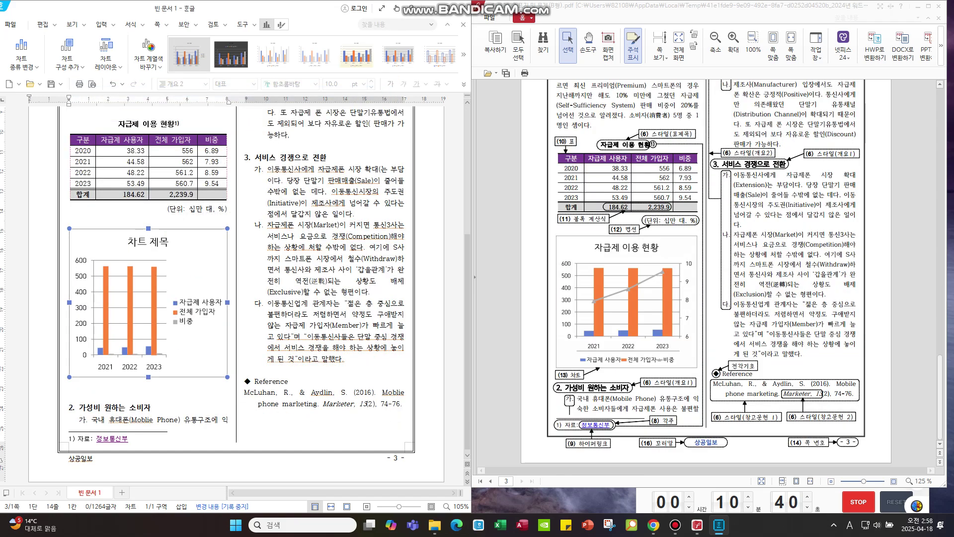
scroll(236, 293, "up", 3)
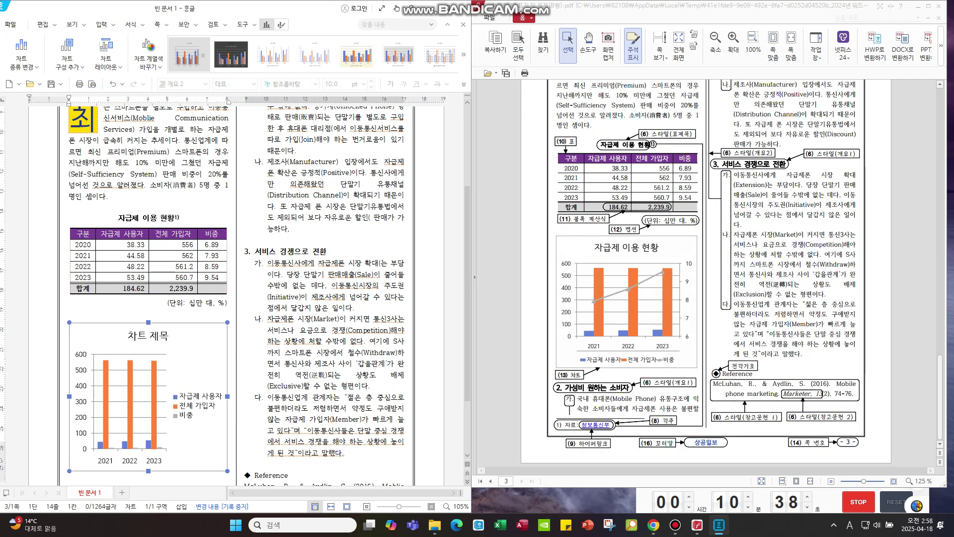
scroll(706, 273, "up", 3)
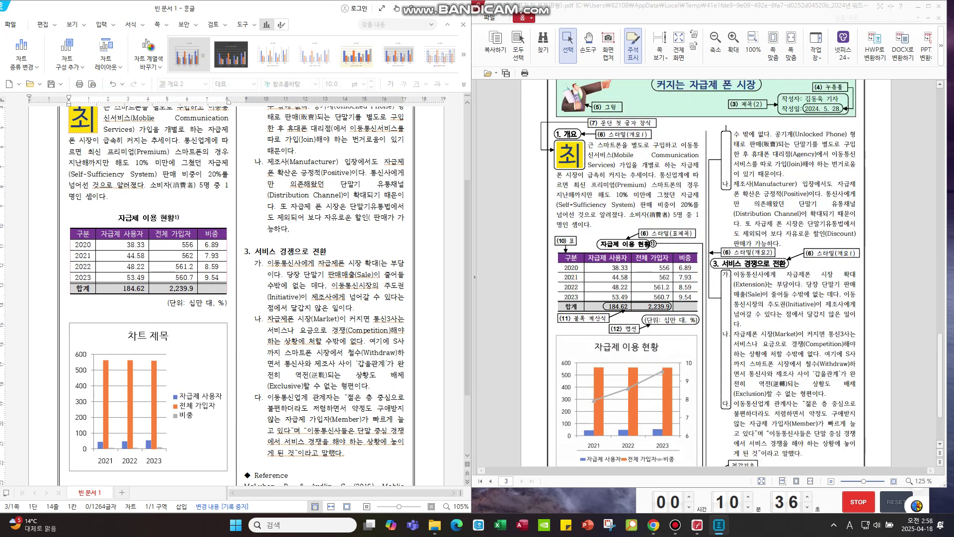
scroll(236, 293, "down", 3)
key("Escape")
left_click(148, 298)
right_click(181, 316)
left_click(181, 316)
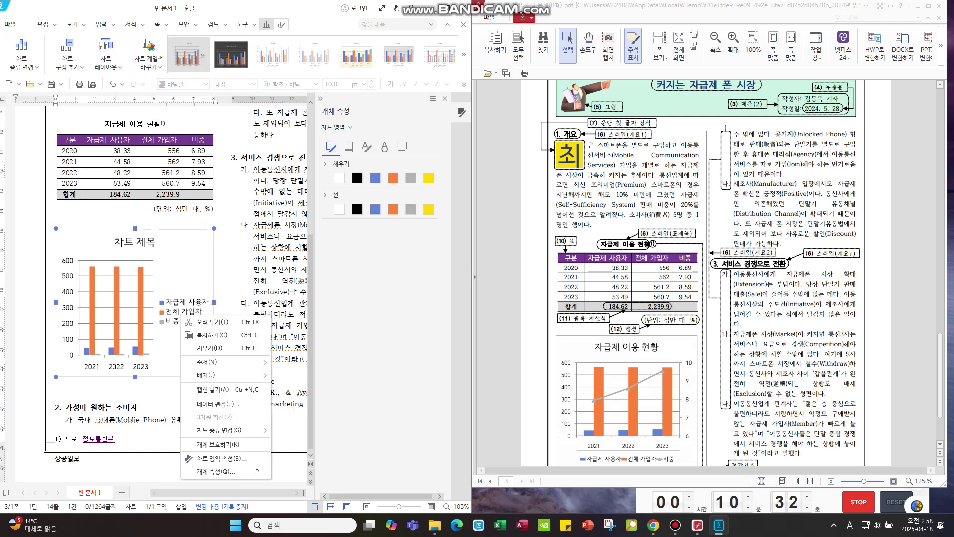
left_click(171, 306)
right_click(171, 306)
key("Escape")
left_click(345, 203)
scroll(705, 273, "down", 3)
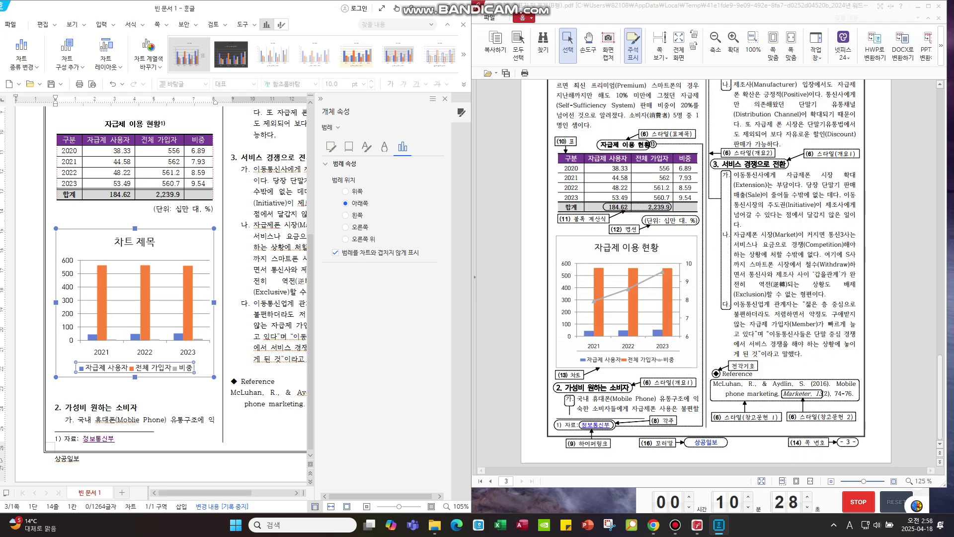
key("Escape")
scroll(706, 274, "up", 6)
- Fix the chart's value axis range at a minimum of 0 and maximum of 100
scroll(705, 273, "up", 9)
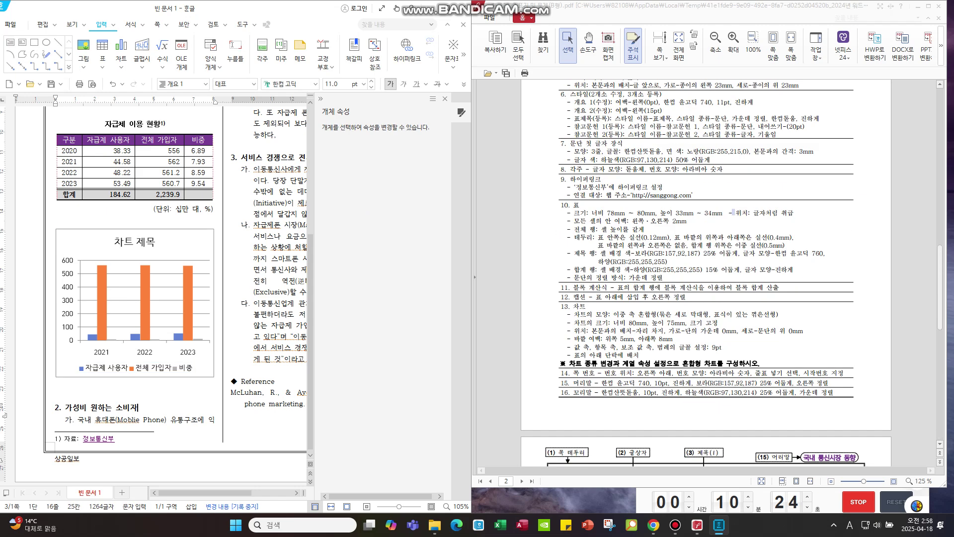
left_click(67, 300)
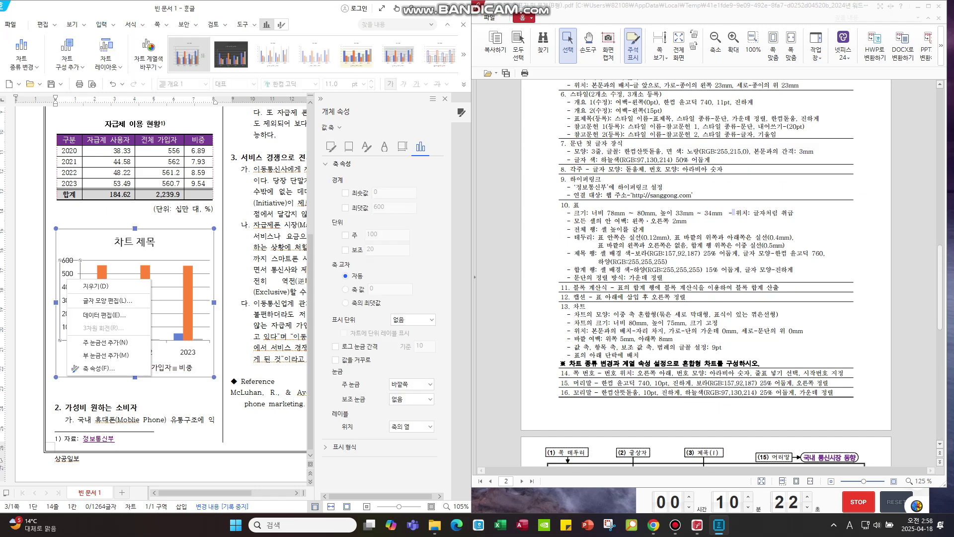
left_click(346, 192)
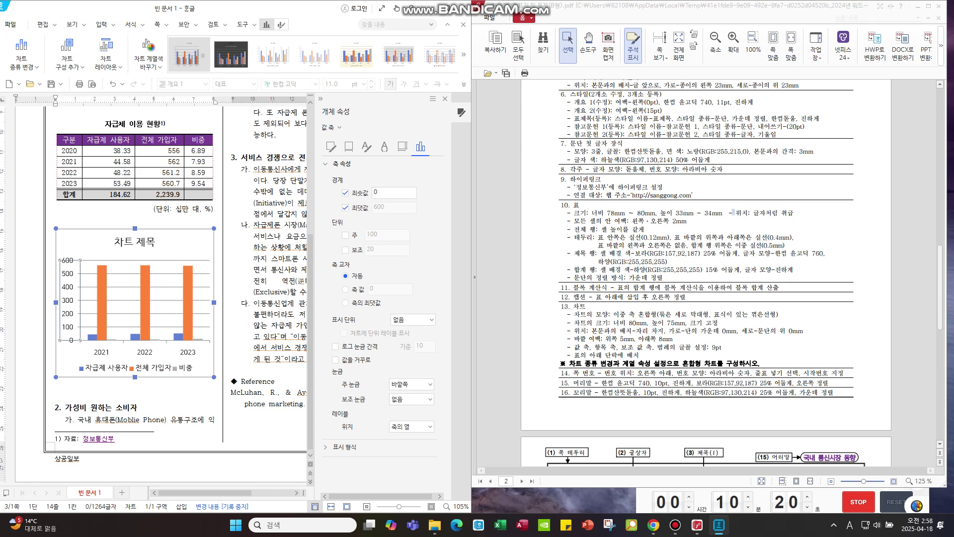
left_click(345, 207)
left_click(445, 98)
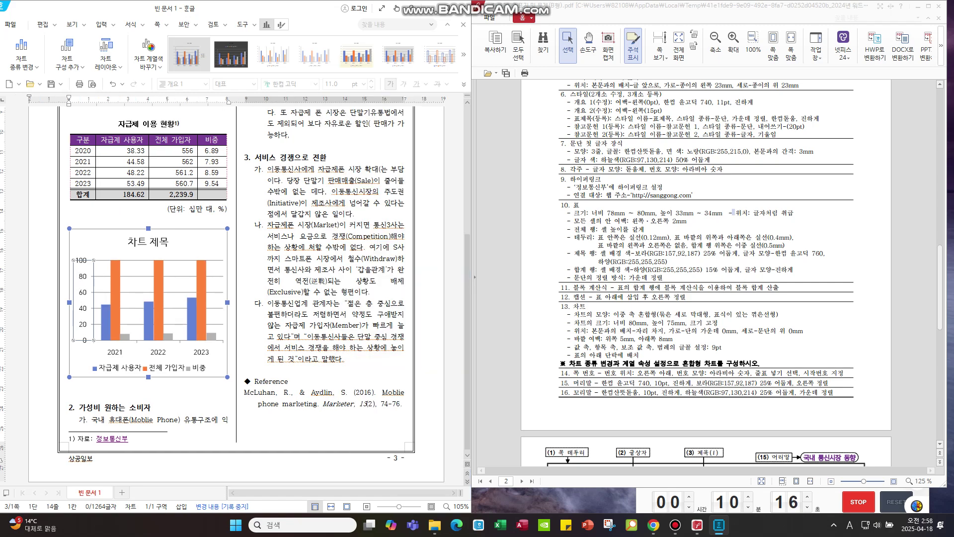
- Change the 비중 series to a line type, making a column/line combo chart
scroll(239, 278, "up", 1)
scroll(705, 273, "down", 3)
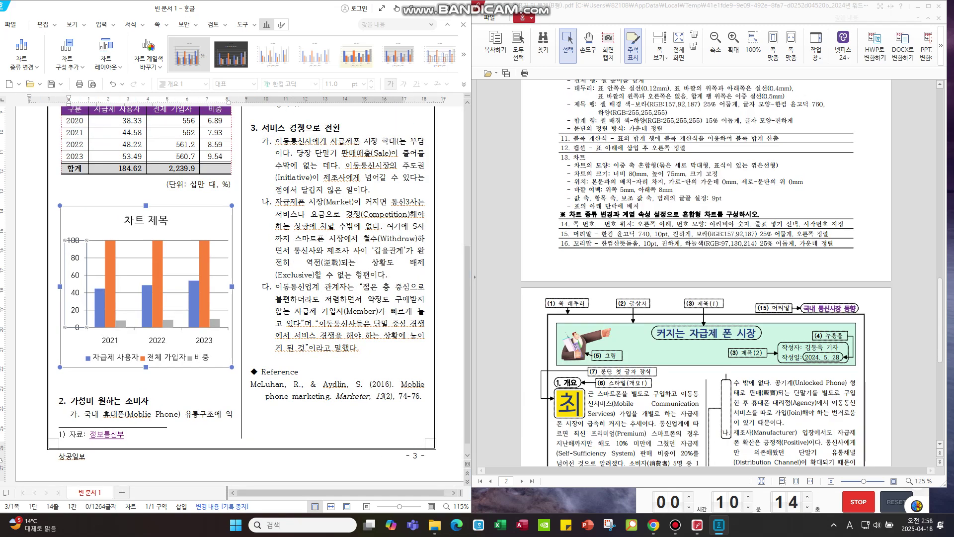
left_click(21, 55)
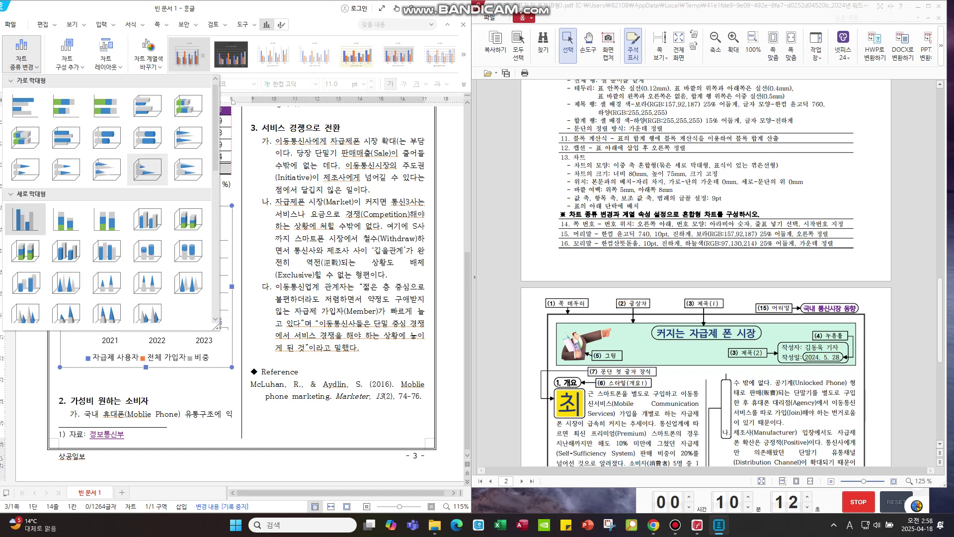
scroll(106, 145, "down", 5)
left_click(148, 221)
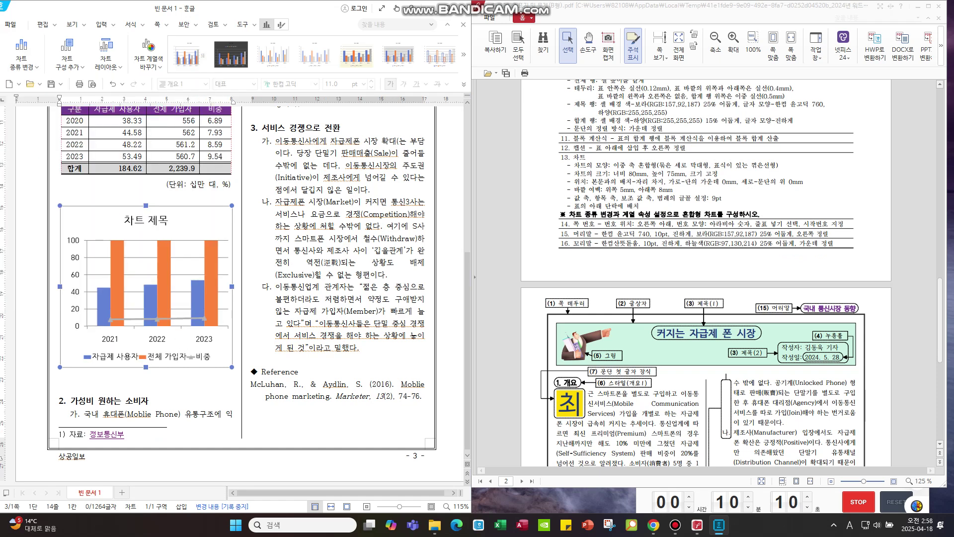
left_click(77, 273)
right_click(78, 272)
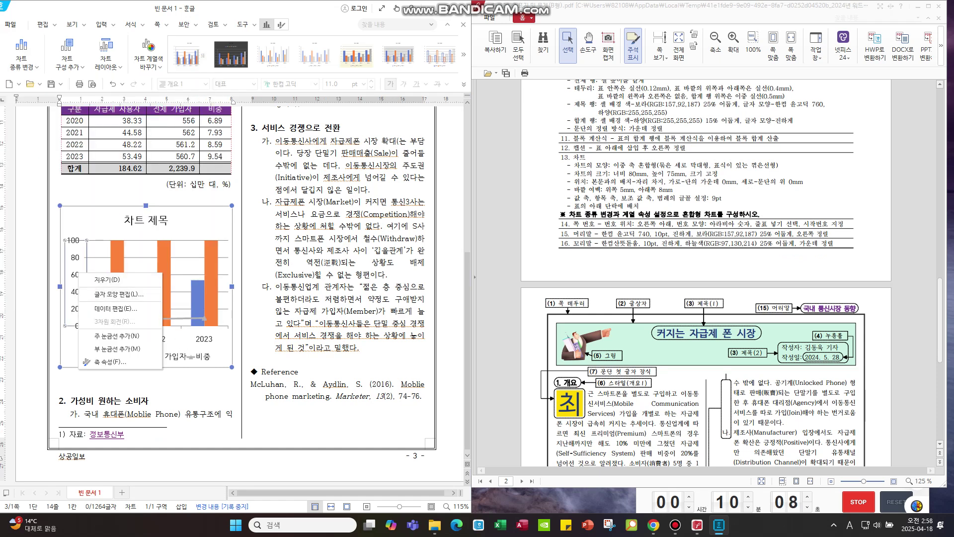